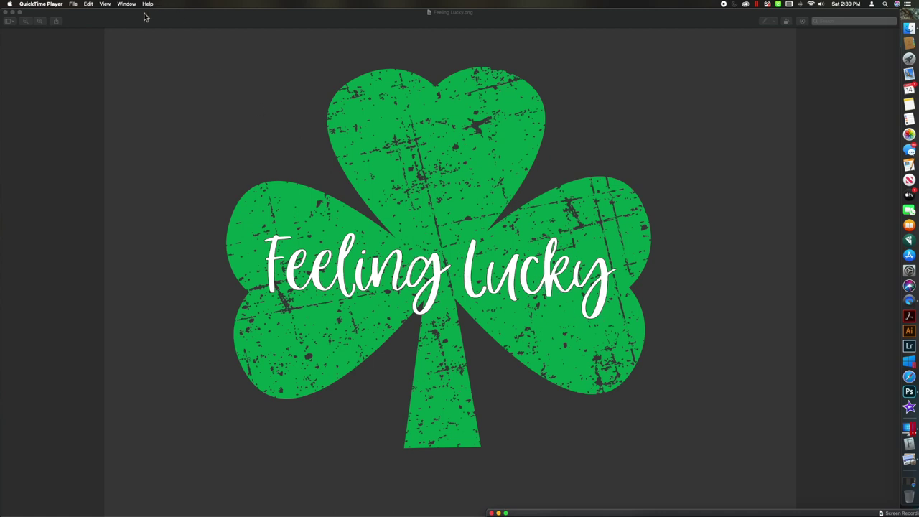
Step: Close the Feeling Lucky.png preview, switch to Photoshop 2020 and enlarge its window to fill the screen
{"action": "left_click", "coordinate": [5, 12]}
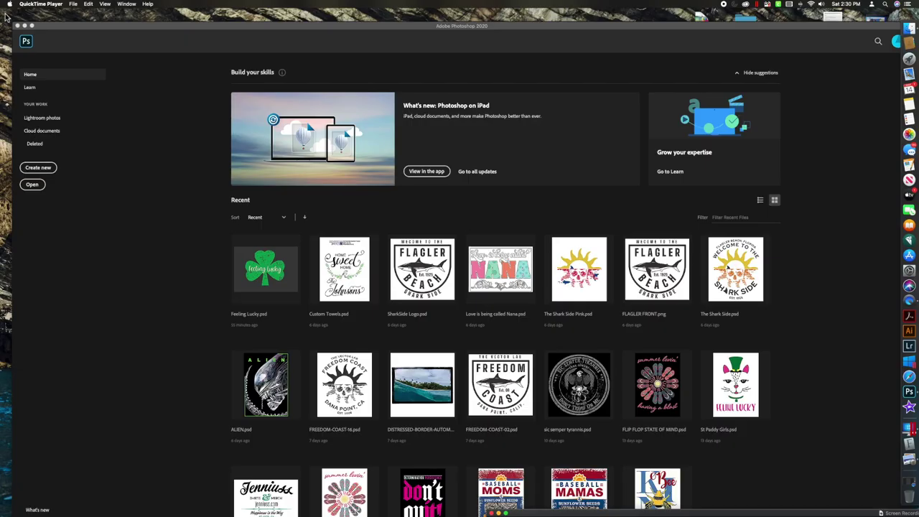
{"action": "left_click", "coordinate": [128, 33]}
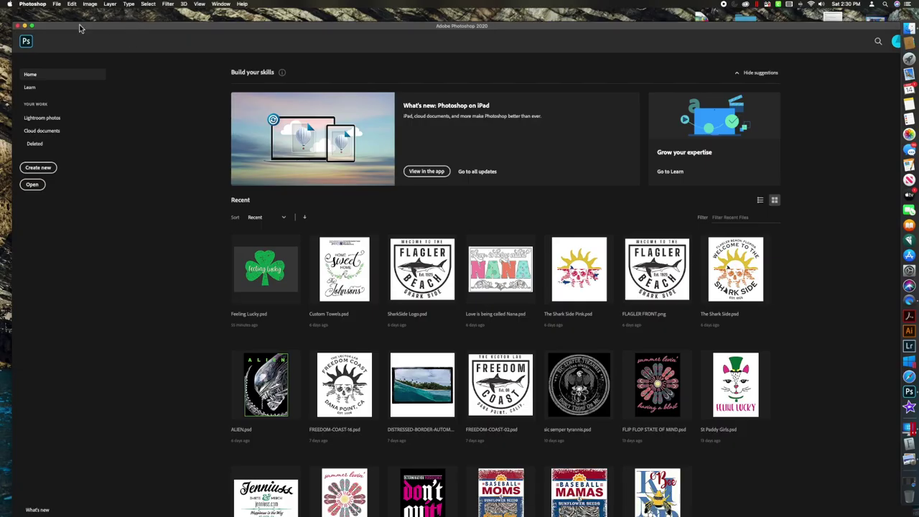
{"action": "left_click", "coordinate": [33, 28]}
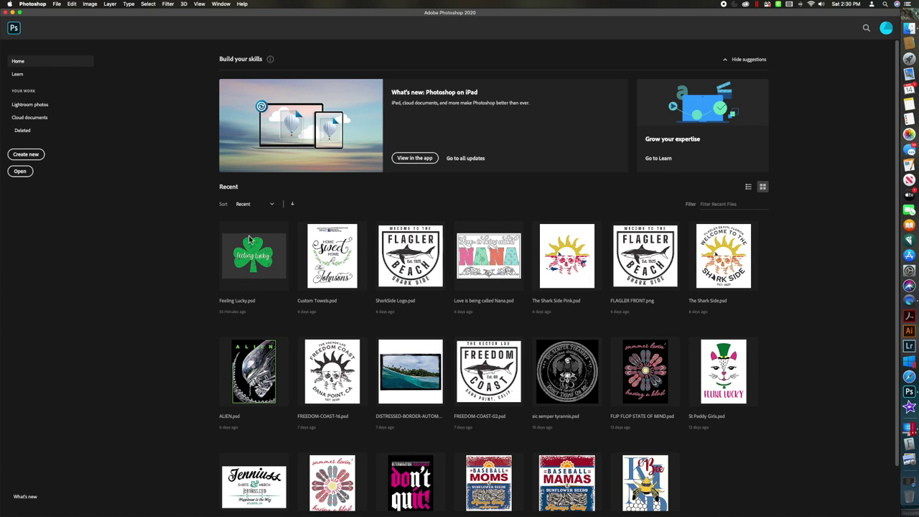
Step: Start a new document from the A4 print preset in landscape orientation
{"action": "left_click", "coordinate": [26, 155]}
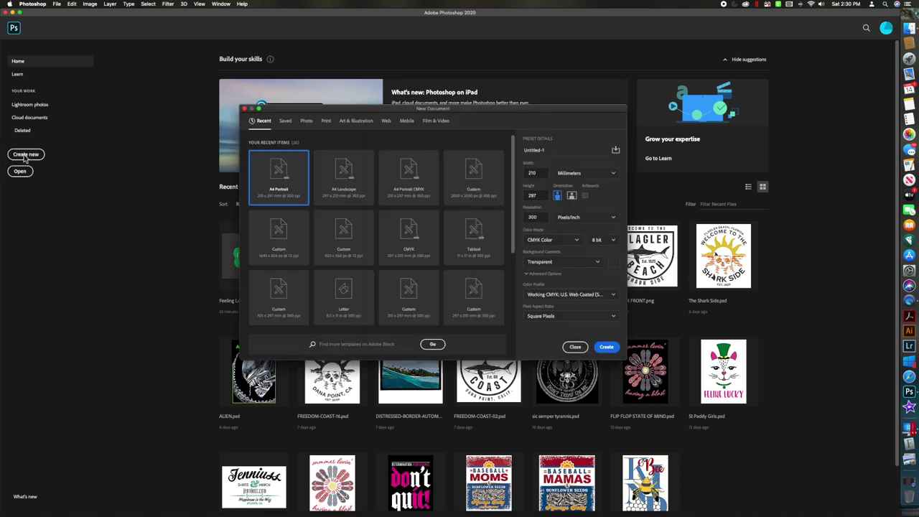
{"action": "left_click", "coordinate": [327, 123]}
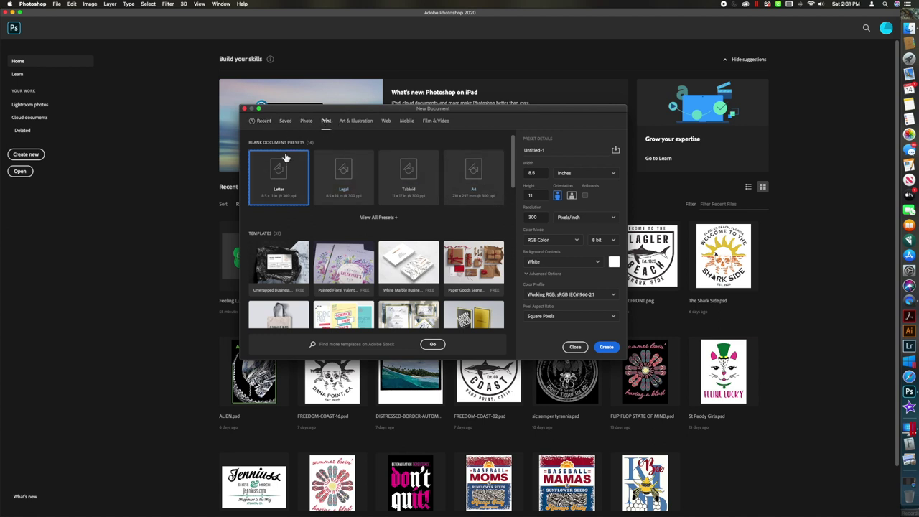
{"action": "left_click", "coordinate": [470, 176]}
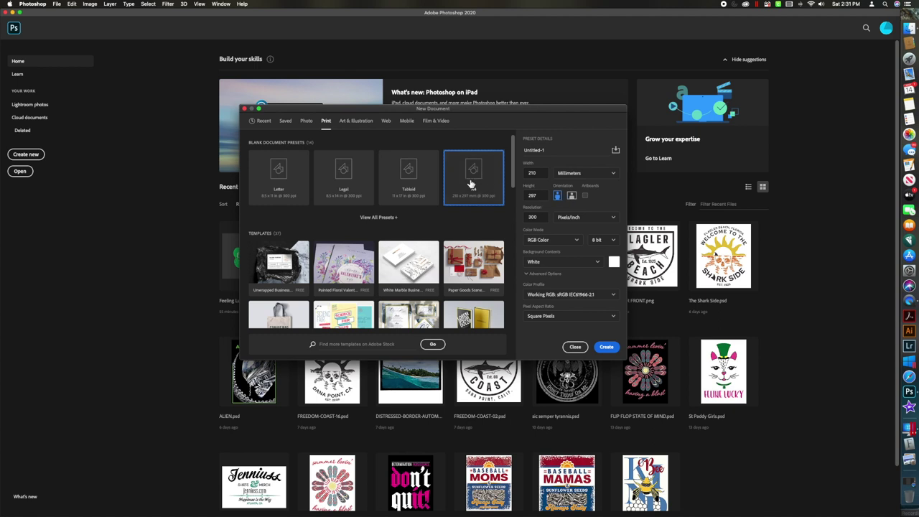
{"action": "left_click", "coordinate": [573, 197]}
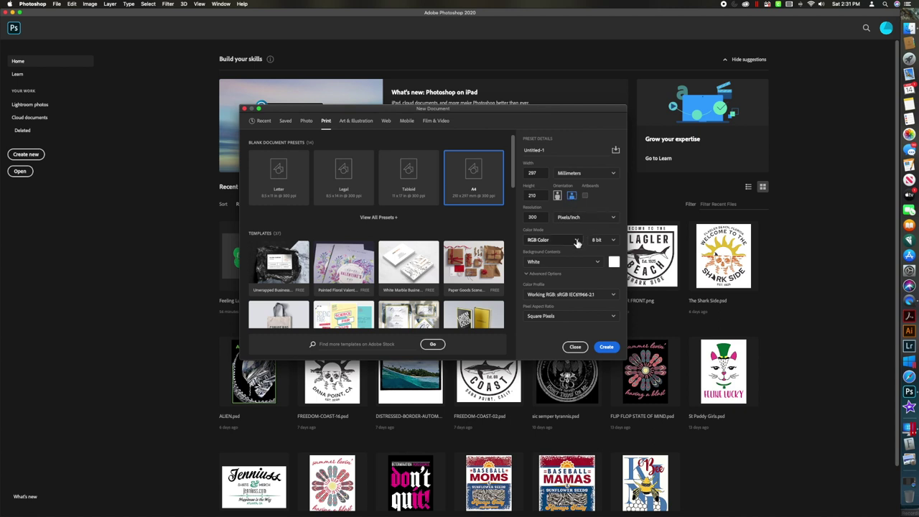
Step: Configure the new document with CMYK Color mode, Transparent background contents and the name Feeling Lucky
{"action": "left_click", "coordinate": [578, 242]}
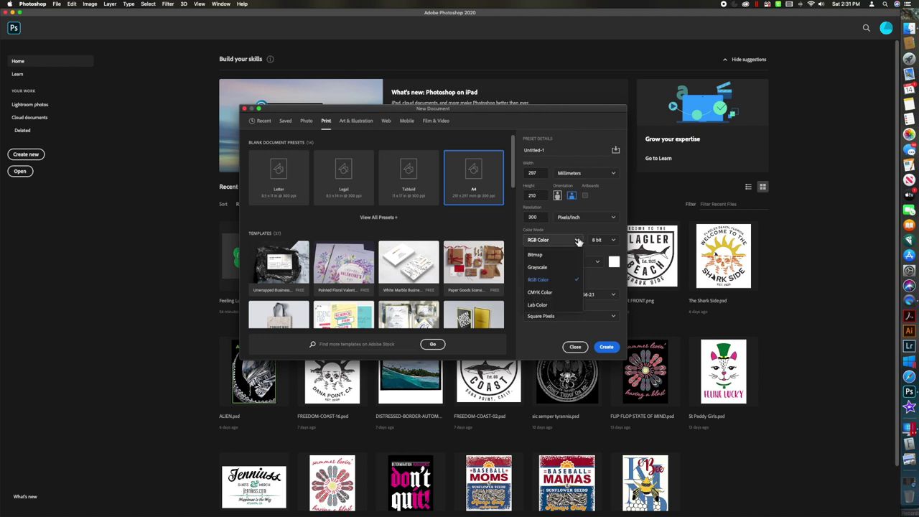
{"action": "left_click", "coordinate": [543, 293]}
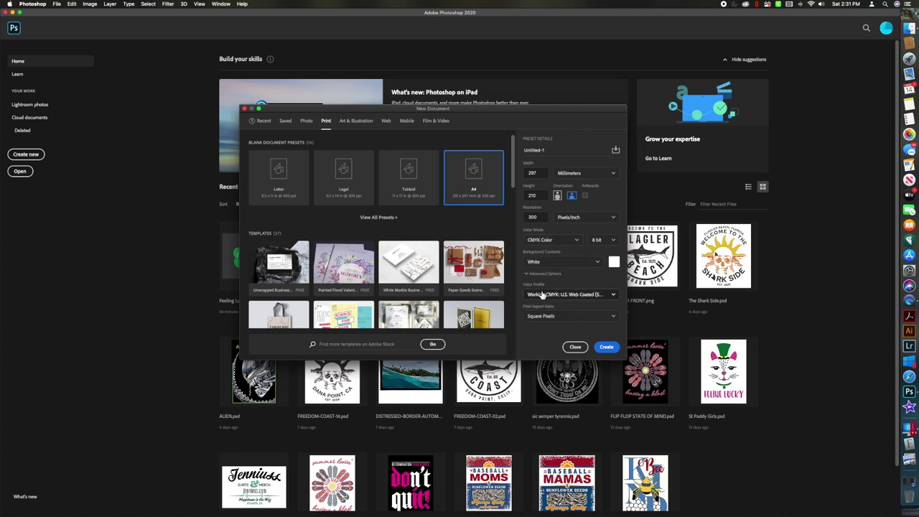
{"action": "left_click", "coordinate": [601, 264]}
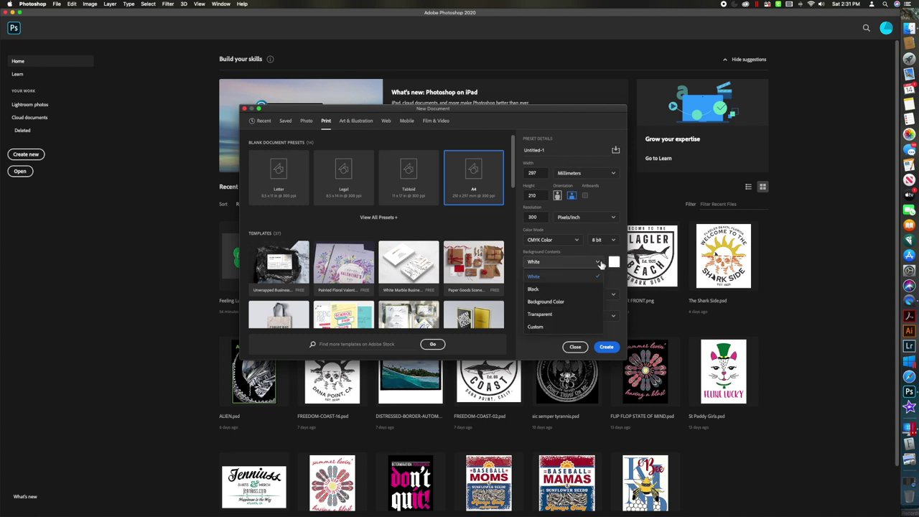
{"action": "left_click", "coordinate": [545, 314]}
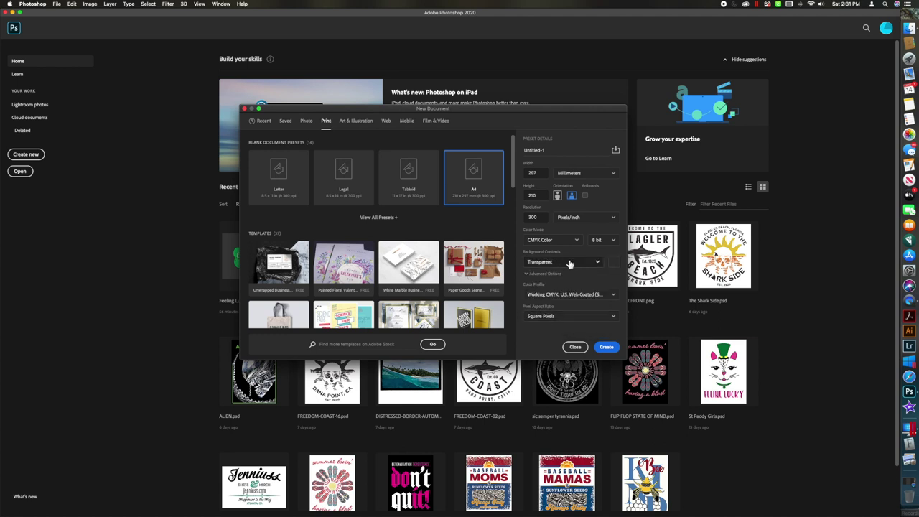
{"action": "left_click", "coordinate": [549, 151]}
{"action": "type", "text": "f"}
Step: Save the document settings as a preset named Landscape CMYK and create the document from it
{"action": "left_click", "coordinate": [616, 150]}
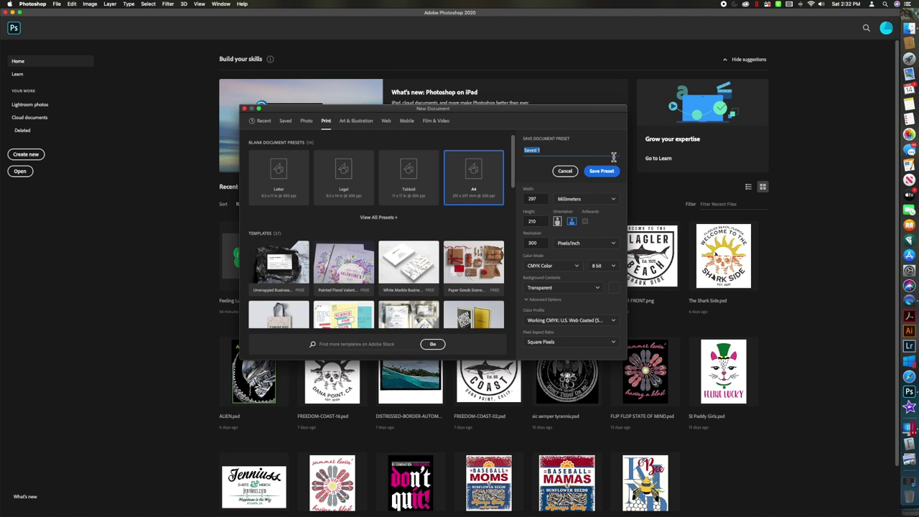
{"action": "type", "text": "Landscape CMYK"}
{"action": "left_click", "coordinate": [601, 173]}
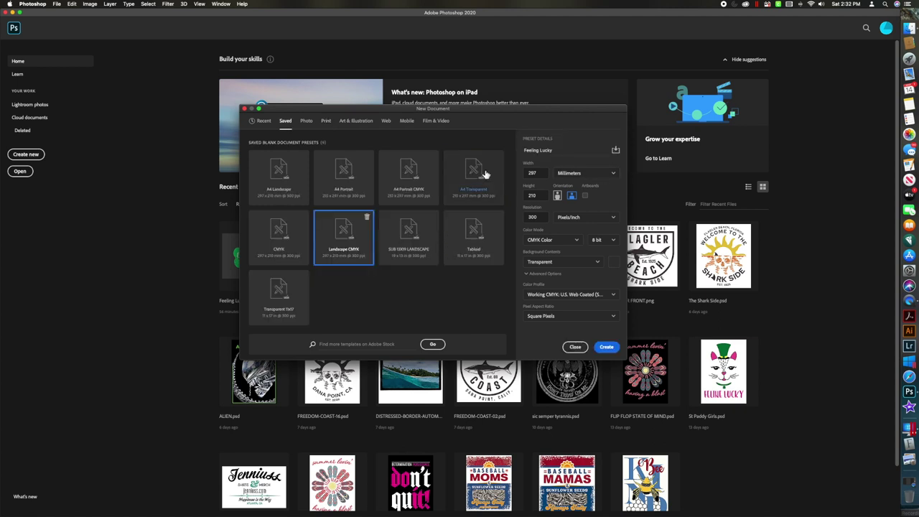
{"action": "left_click", "coordinate": [606, 348]}
{"action": "left_click", "coordinate": [606, 348]}
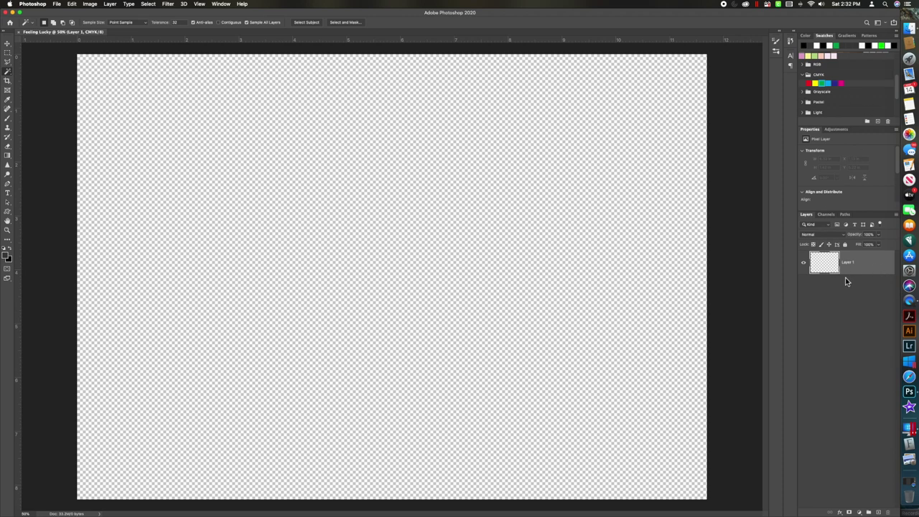
Step: Reset the Essentials workspace to its default layout
{"action": "left_click", "coordinate": [222, 5]}
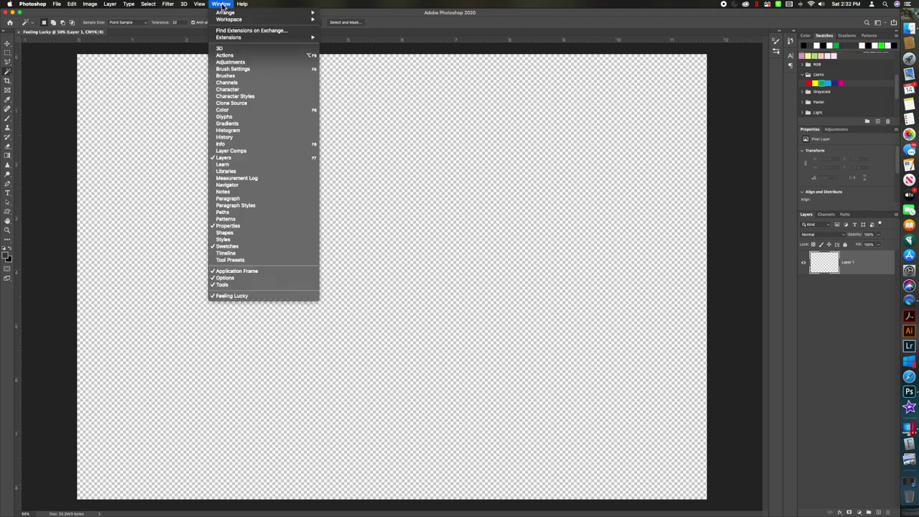
{"action": "mouse_move", "coordinate": [225, 21]}
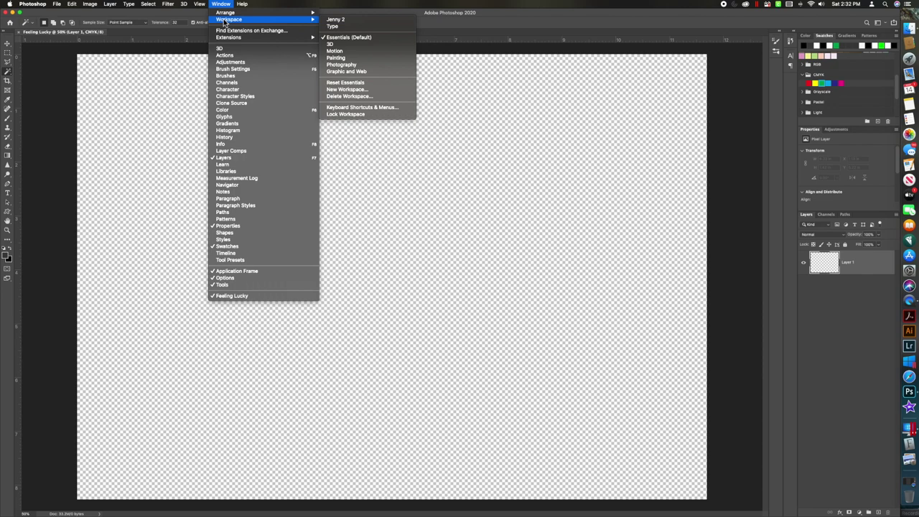
{"action": "left_click", "coordinate": [357, 84]}
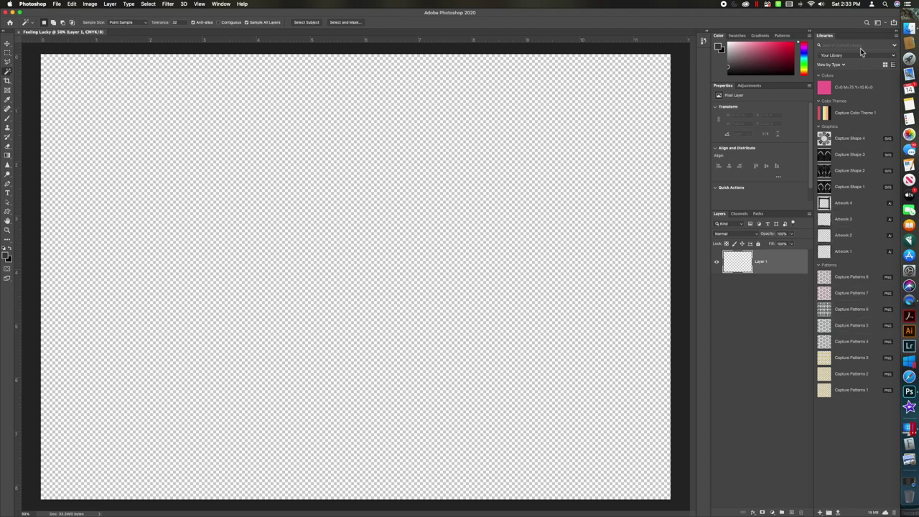
Step: Close the Libraries panel to free up space for the canvas
{"action": "left_click", "coordinate": [895, 37]}
{"action": "left_click", "coordinate": [896, 39]}
{"action": "right_click", "coordinate": [871, 37]}
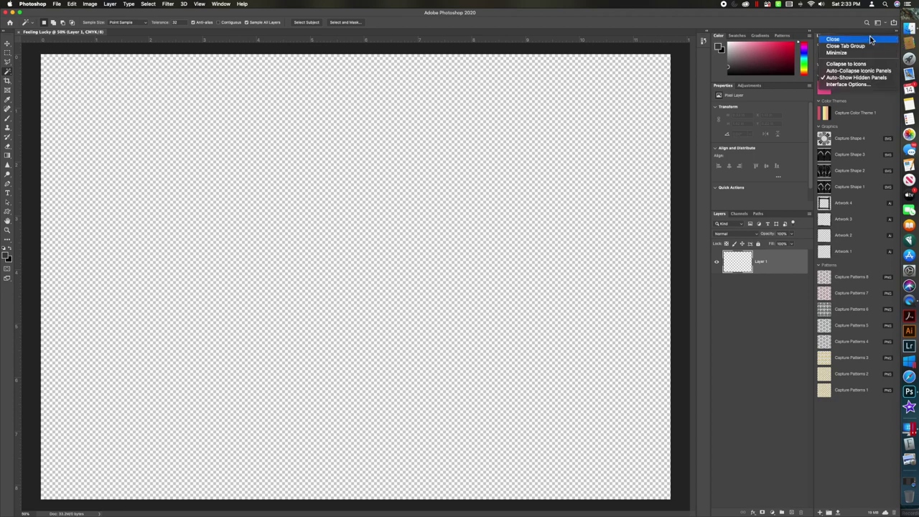
{"action": "left_click", "coordinate": [846, 41]}
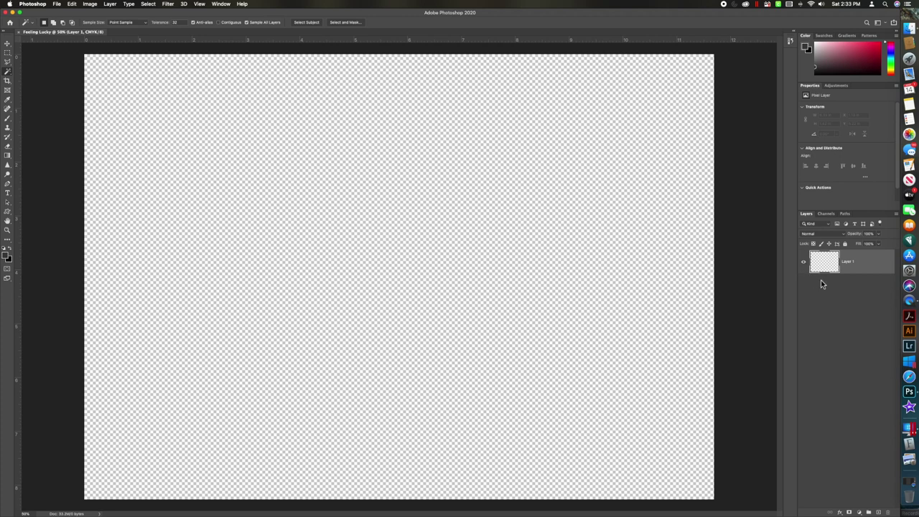
Step: Add a Solid Color fill layer in dark gray 505050 as the design's background
{"action": "left_click", "coordinate": [861, 513]}
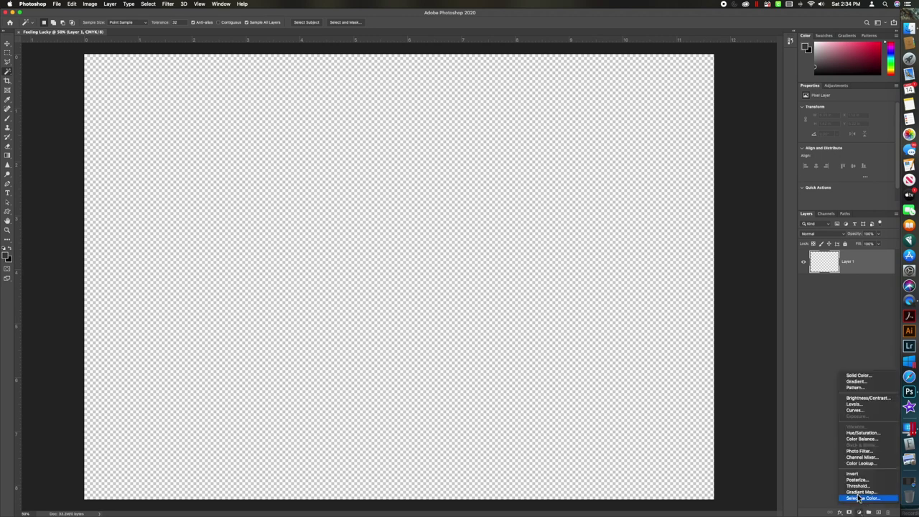
{"action": "left_click", "coordinate": [857, 376]}
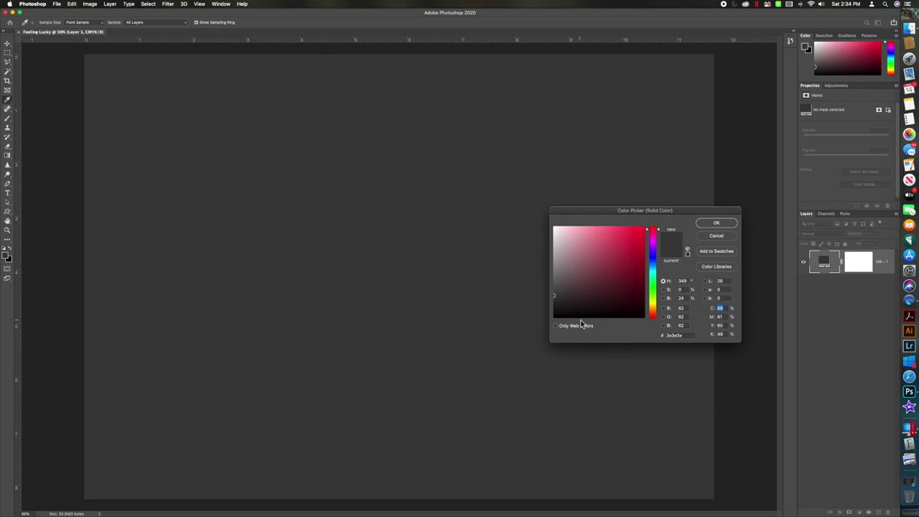
{"action": "left_click", "coordinate": [555, 305]}
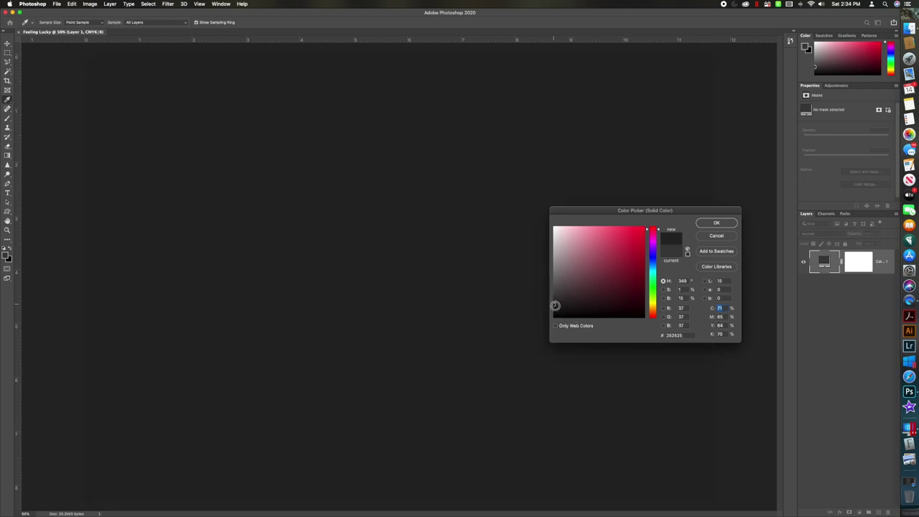
{"action": "left_click", "coordinate": [556, 295]}
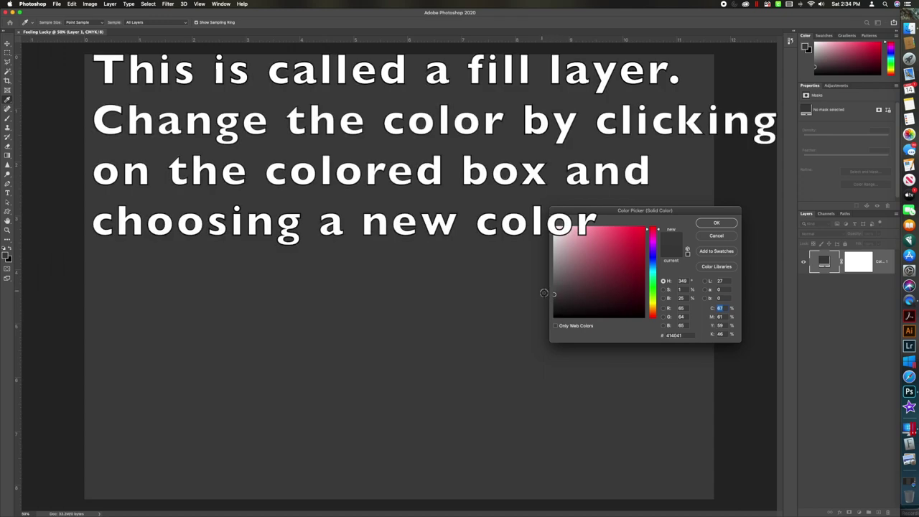
{"action": "left_click", "coordinate": [554, 289]}
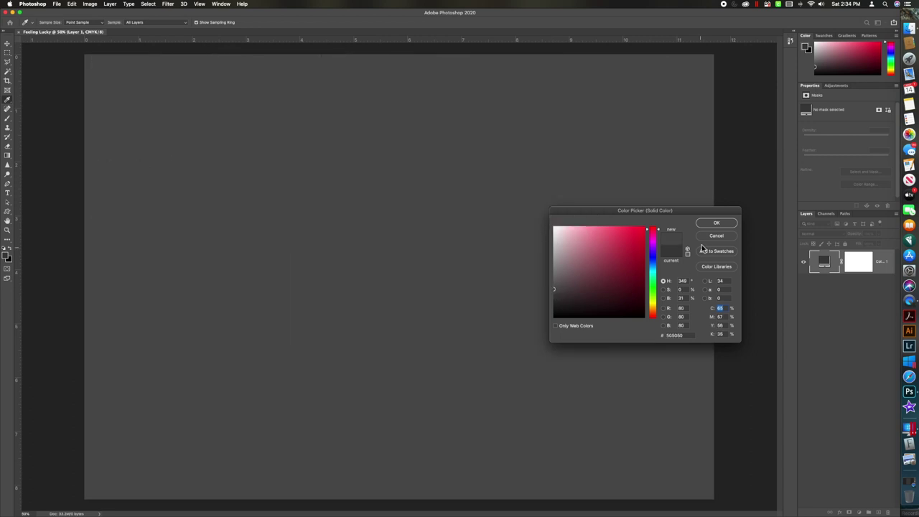
{"action": "left_click", "coordinate": [717, 223]}
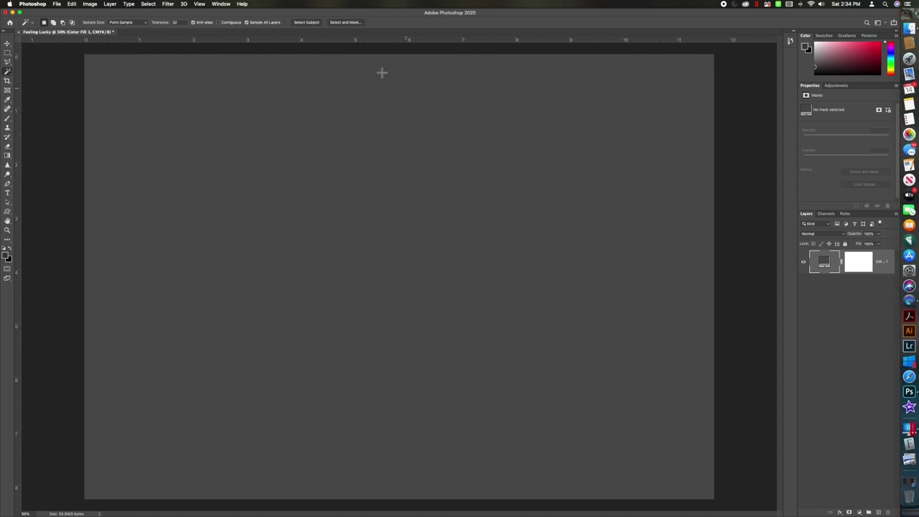
Step: Add a horizontal guide at 50% of the canvas height
{"action": "left_click", "coordinate": [200, 4]}
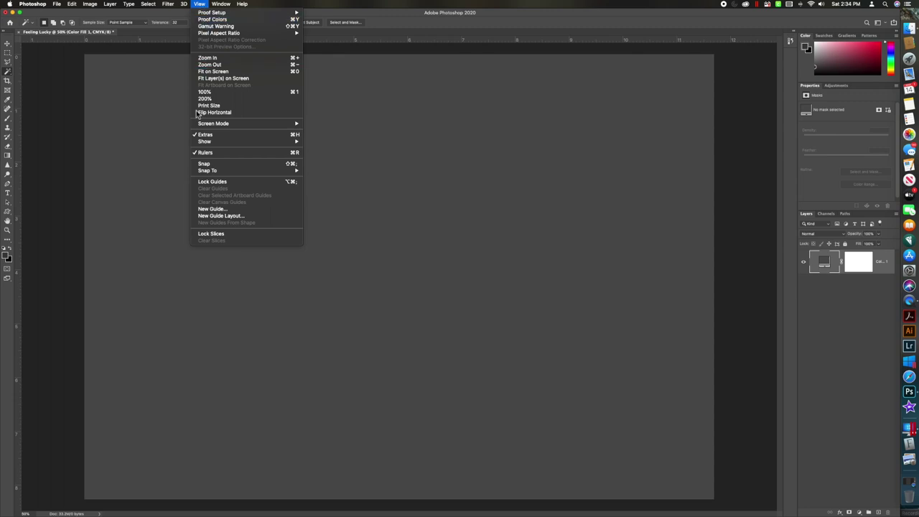
{"action": "left_click", "coordinate": [210, 210]}
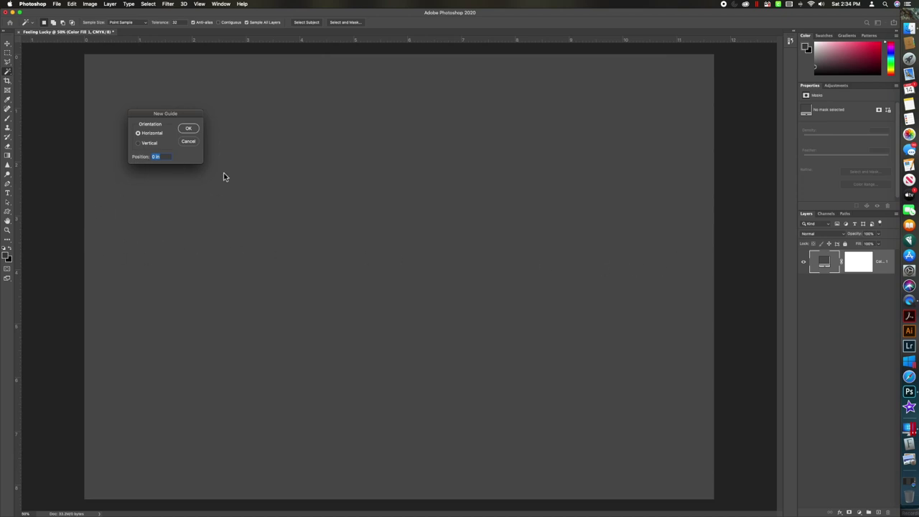
{"action": "type", "text": "50"}
{"action": "left_click", "coordinate": [188, 129]}
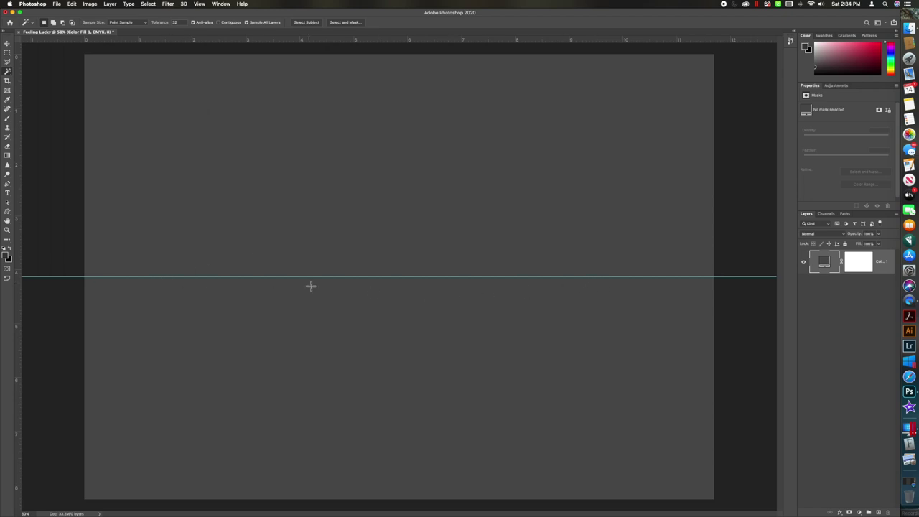
Step: Add a vertical guide through the middle of the canvas width
{"action": "left_click", "coordinate": [199, 5]}
{"action": "left_click", "coordinate": [233, 212]}
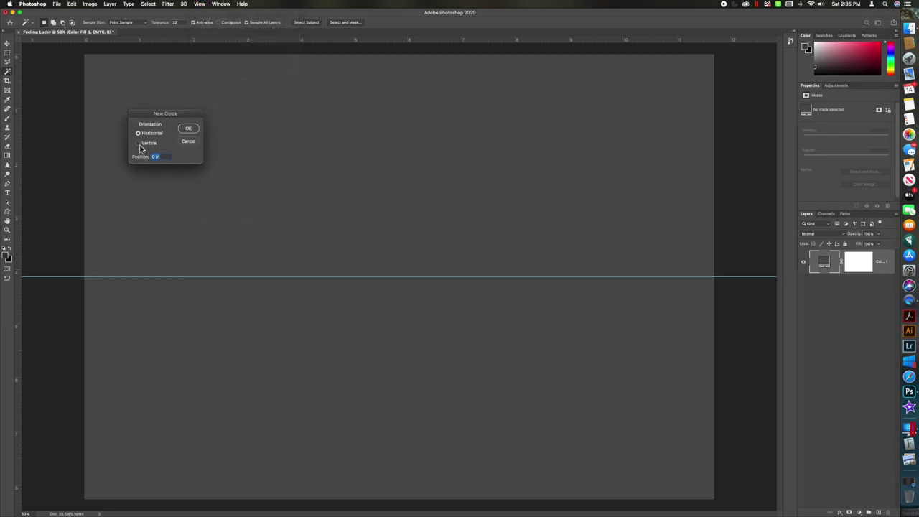
{"action": "left_click", "coordinate": [139, 143]}
{"action": "type", "text": "0"}
{"action": "left_click", "coordinate": [188, 130]}
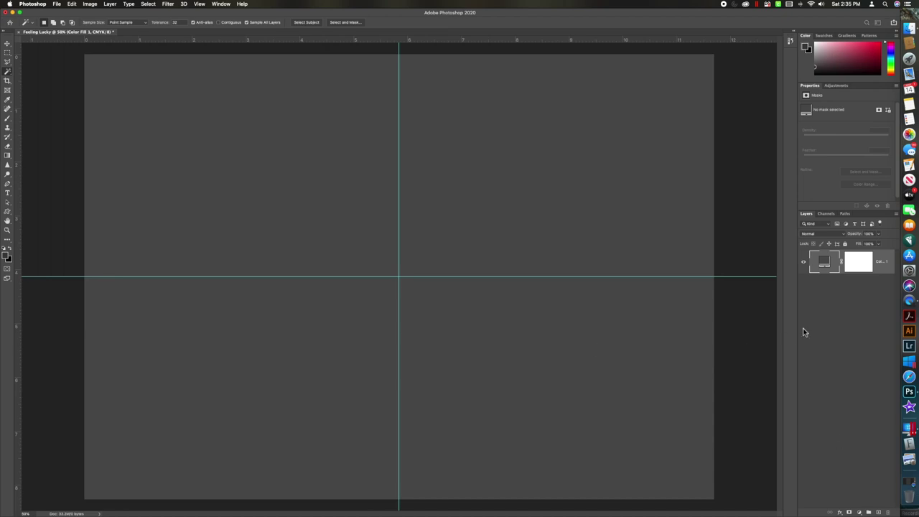
Step: Create a new empty layer above the gray fill layer with Normal mode and 100% opacity
{"action": "left_click", "coordinate": [112, 4]}
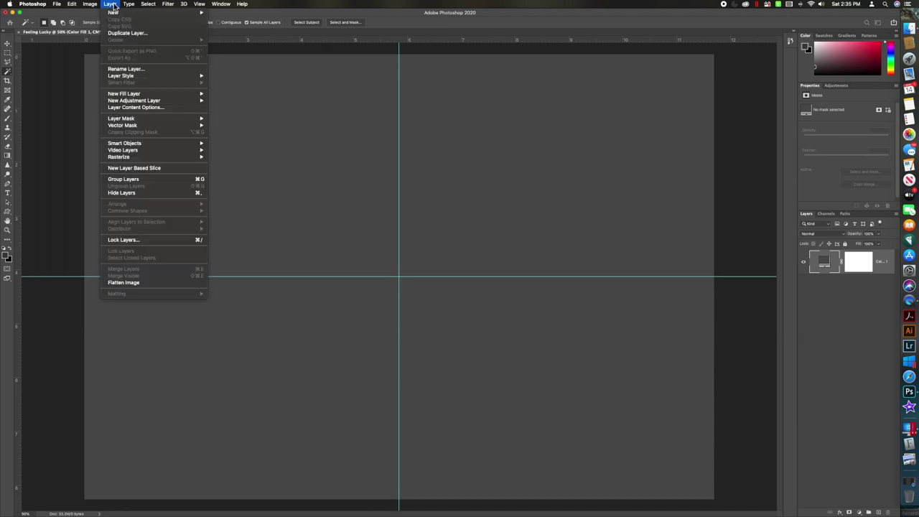
{"action": "mouse_move", "coordinate": [115, 12]}
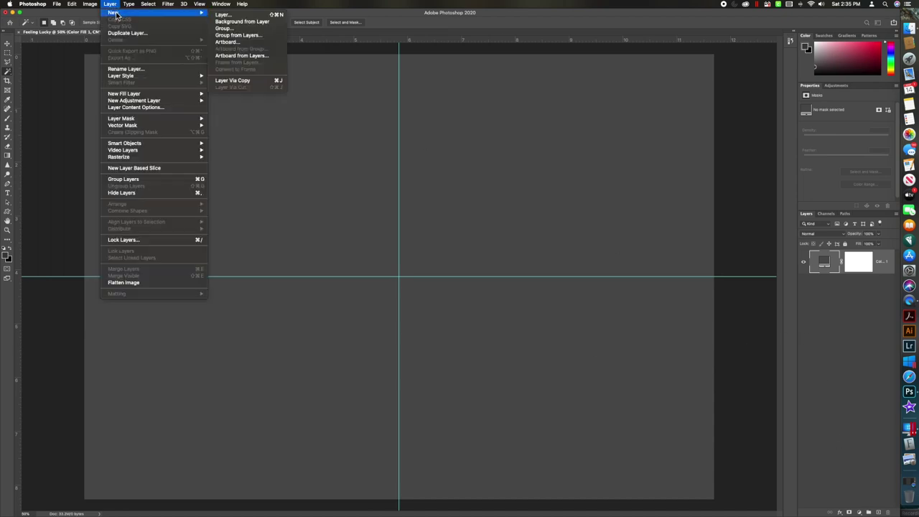
{"action": "left_click", "coordinate": [232, 18]}
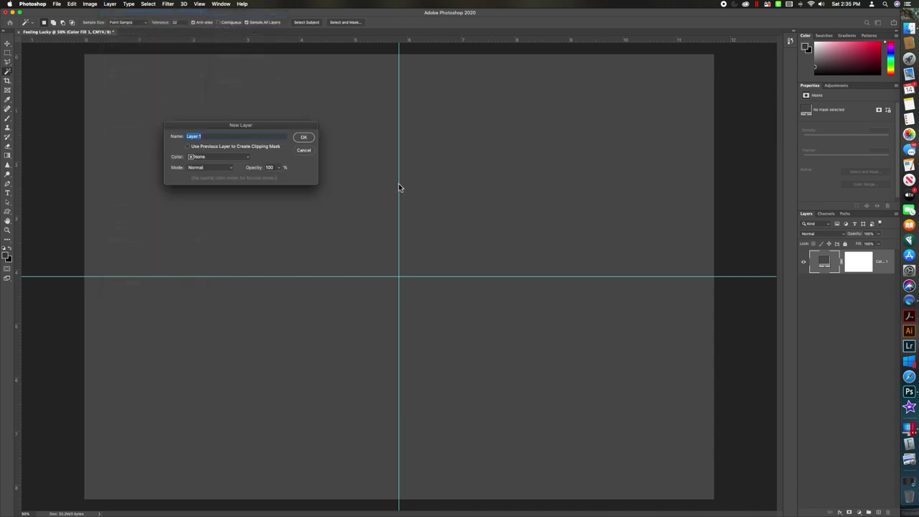
{"action": "left_click", "coordinate": [303, 138]}
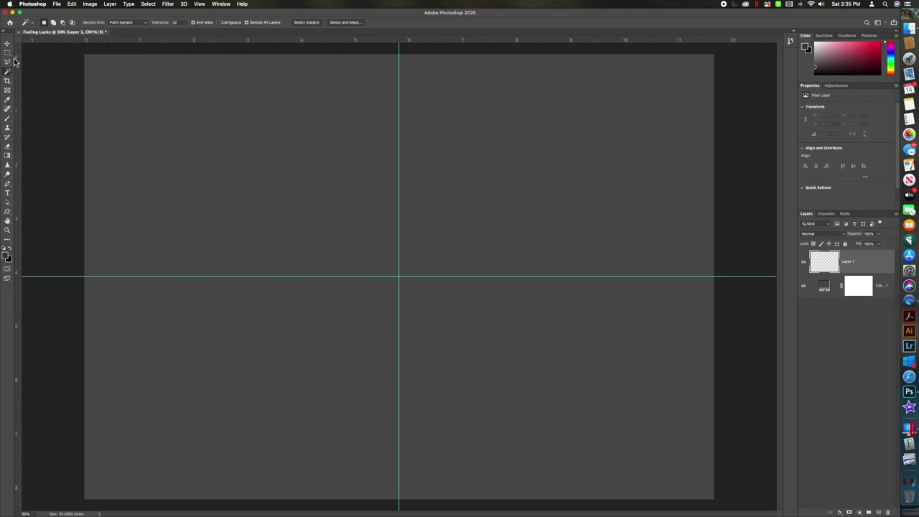
Step: Draw a custom heart shape about 750 px wide by 988 px tall, starting from the guides' intersection
{"action": "left_click", "coordinate": [8, 212]}
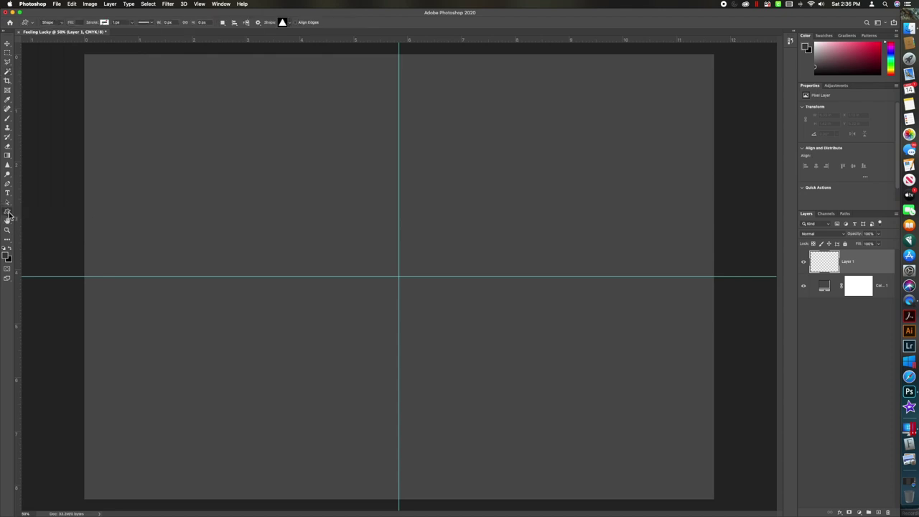
{"action": "left_click", "coordinate": [291, 23]}
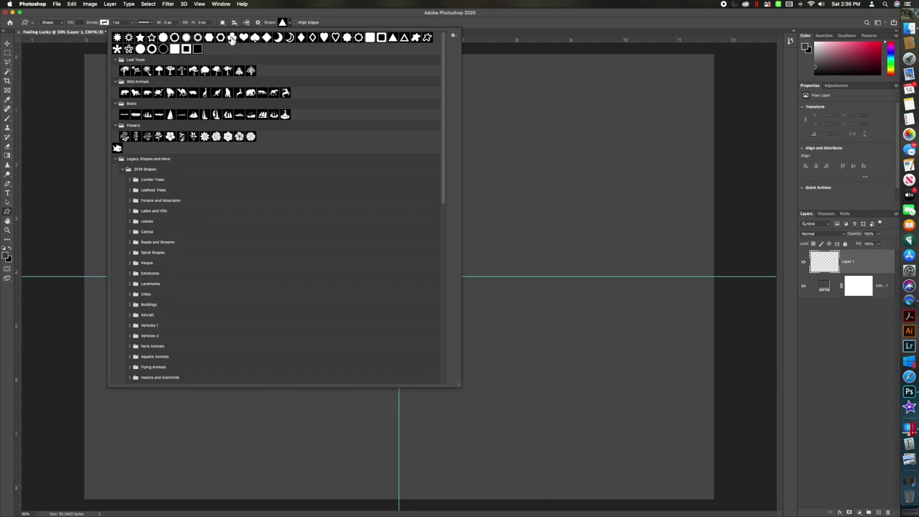
{"action": "left_click", "coordinate": [324, 38]}
{"action": "left_click", "coordinate": [62, 74]}
{"action": "left_click", "coordinate": [237, 178]}
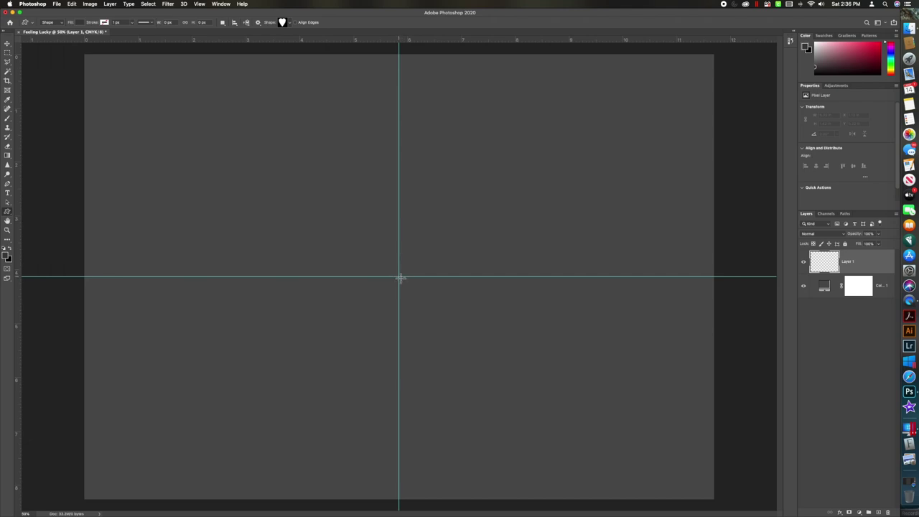
{"action": "left_click_drag", "start_coordinate": [400, 277], "coordinate": [534, 453]}
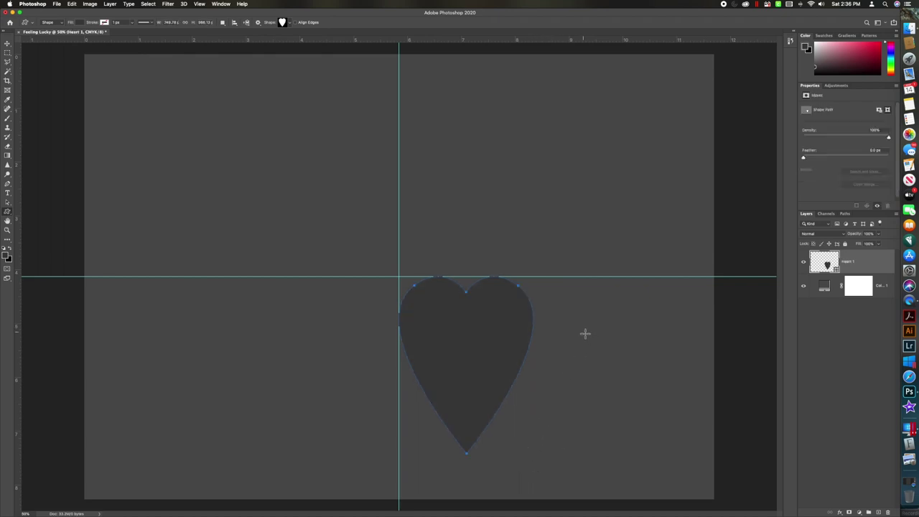
Step: Fill the heart with the green swatch from the CMYK swatch group
{"action": "left_click", "coordinate": [829, 38]}
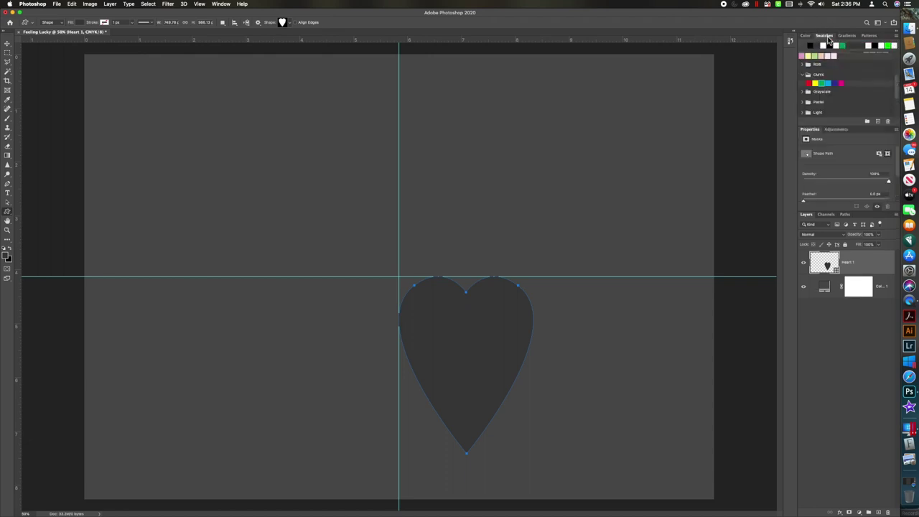
{"action": "left_click", "coordinate": [808, 74]}
{"action": "left_click", "coordinate": [828, 72]}
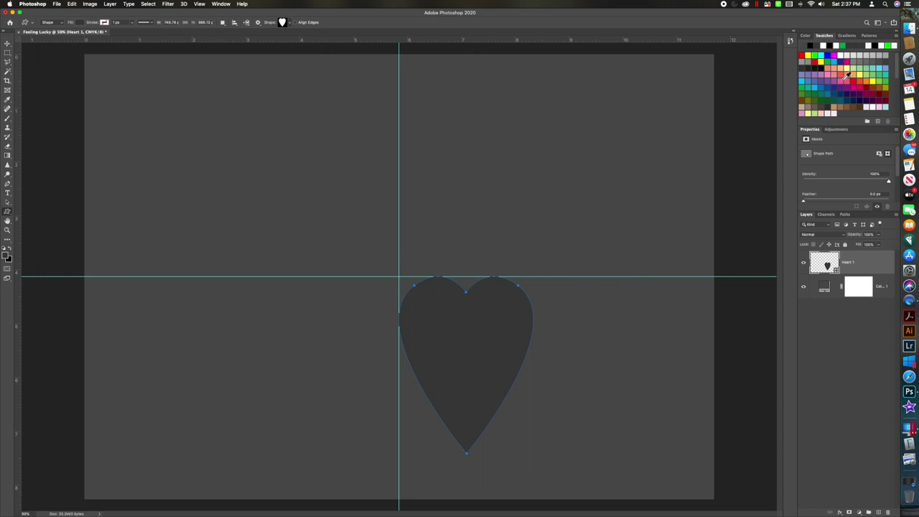
{"action": "scroll", "coordinate": [849, 77], "scroll_direction": "down", "scroll_amount": 4}
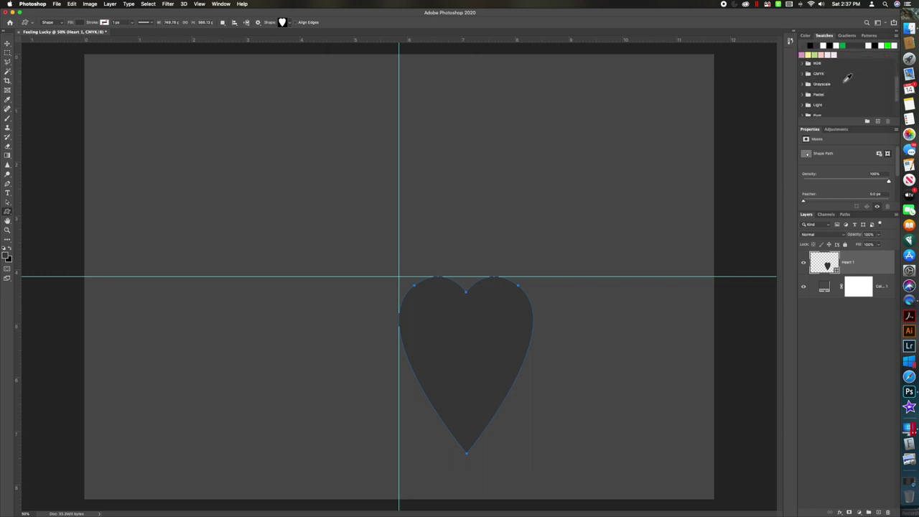
{"action": "scroll", "coordinate": [860, 76], "scroll_direction": "up", "scroll_amount": 4}
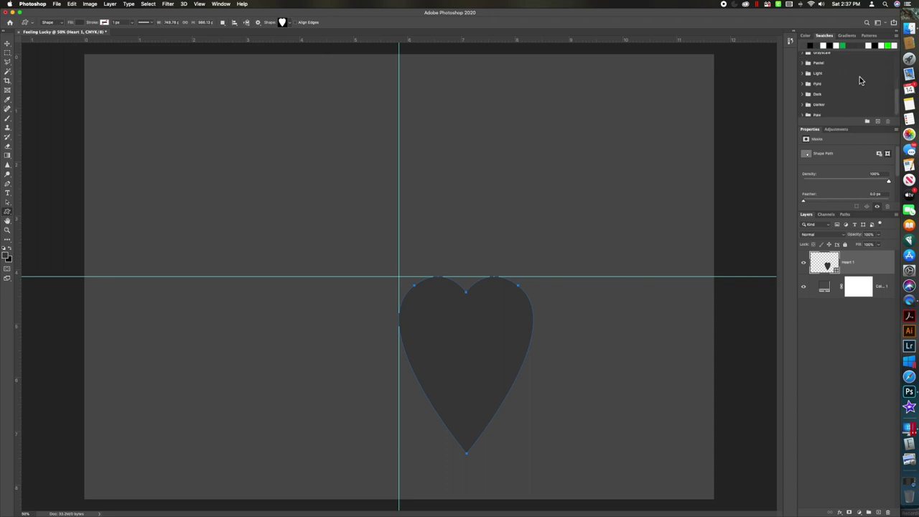
{"action": "scroll", "coordinate": [844, 76], "scroll_direction": "down", "scroll_amount": 4}
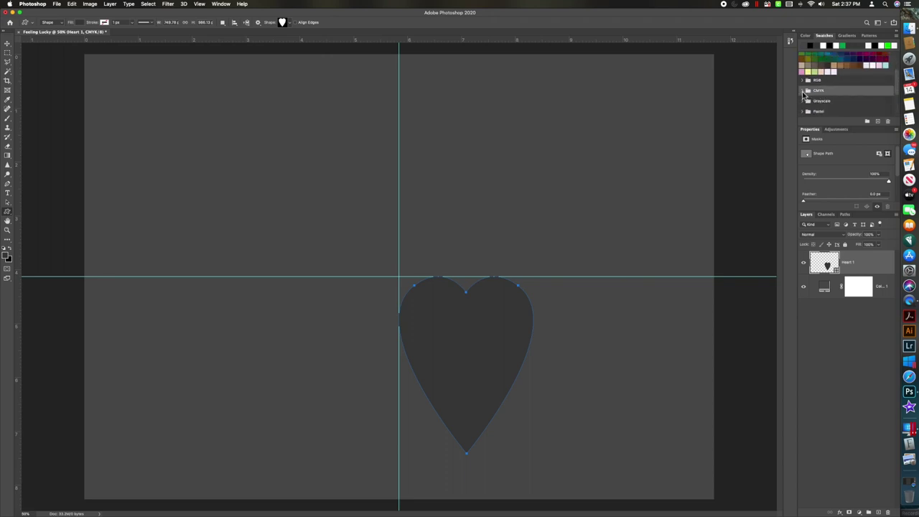
{"action": "left_click", "coordinate": [803, 93]}
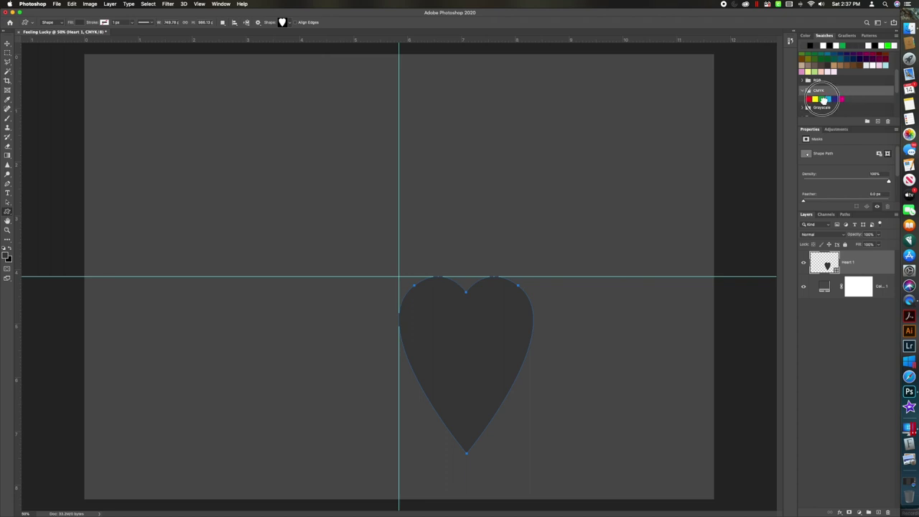
{"action": "left_click", "coordinate": [825, 99]}
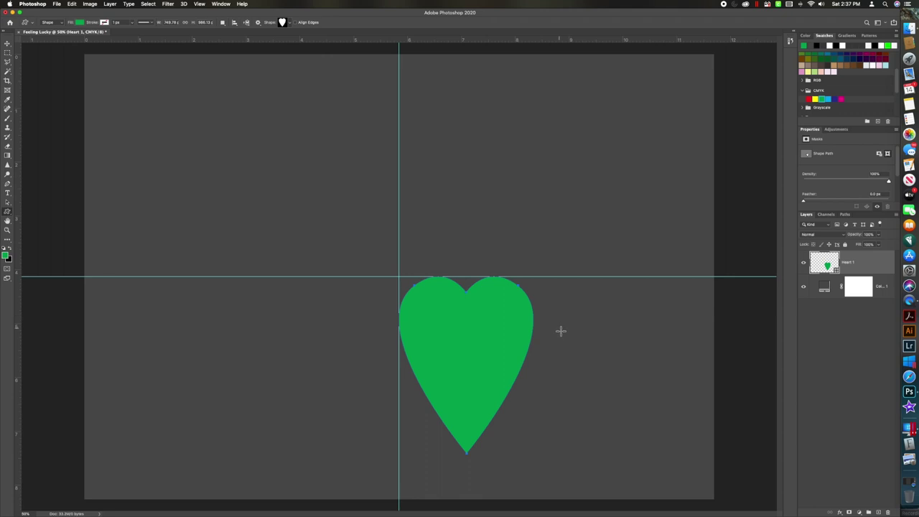
Step: Try positioning and resizing the heart on the vertical guide in the canvas's upper half, and delete its layer
{"action": "left_click", "coordinate": [8, 44]}
{"action": "left_click_drag", "start_coordinate": [472, 381], "coordinate": [403, 214]}
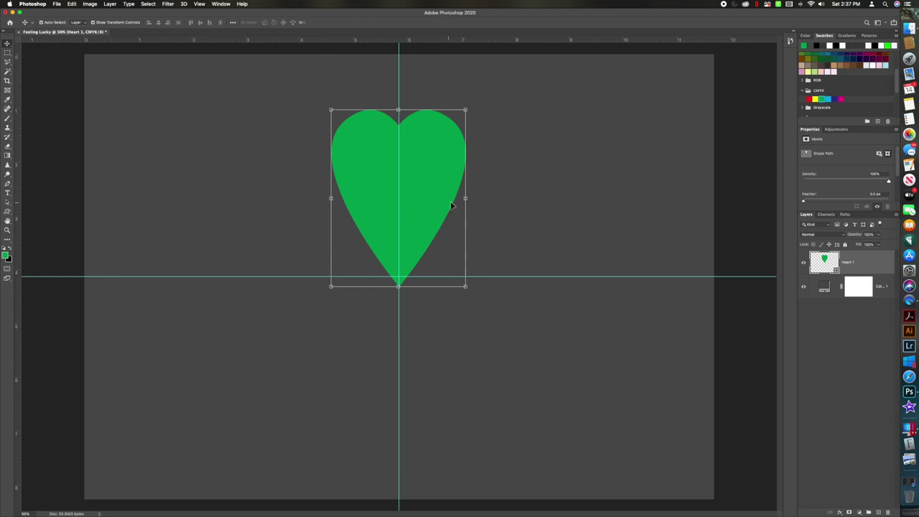
{"action": "left_click_drag", "start_coordinate": [467, 200], "coordinate": [440, 198]}
{"action": "left_click_drag", "start_coordinate": [400, 302], "coordinate": [401, 285]}
{"action": "key", "text": "Return"}
{"action": "key", "text": "Delete"}
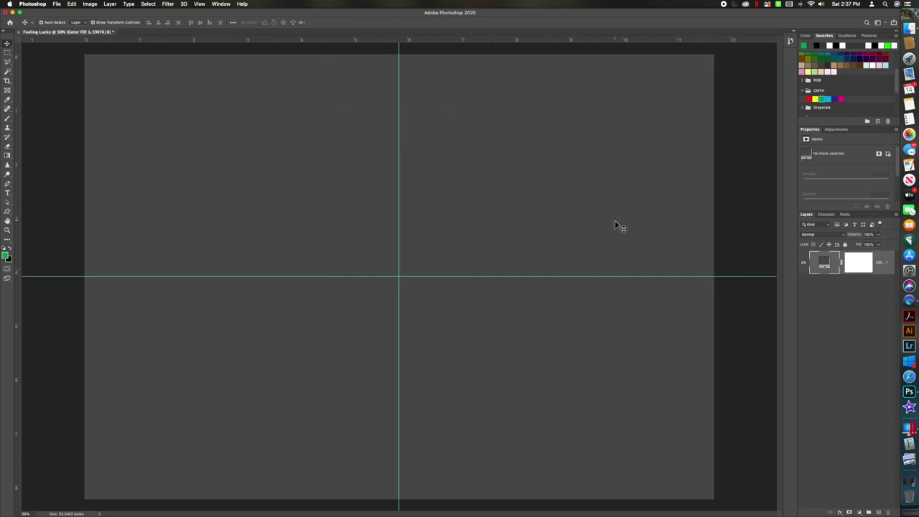
Step: On a new layer, draw a green heart about 1020 by 1080 px and centre it on the vertical guide in the canvas's upper half
{"action": "left_click", "coordinate": [879, 512]}
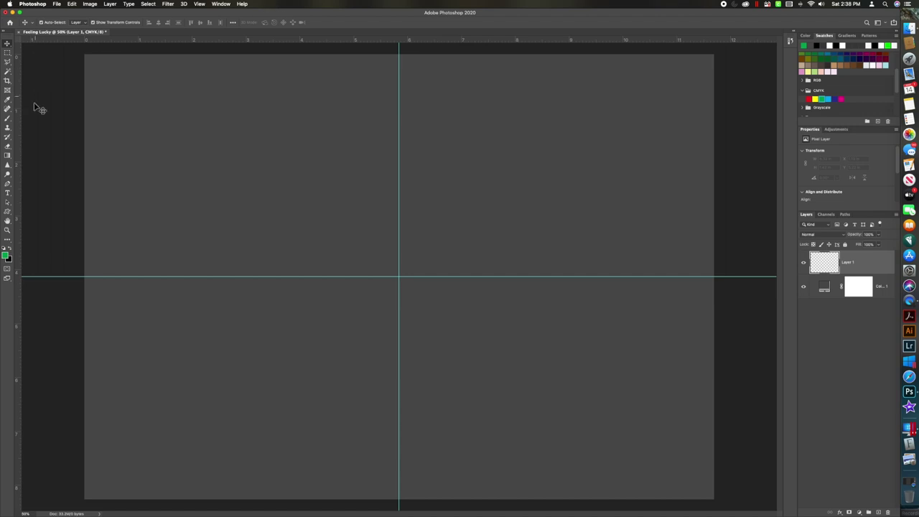
{"action": "left_click", "coordinate": [7, 212]}
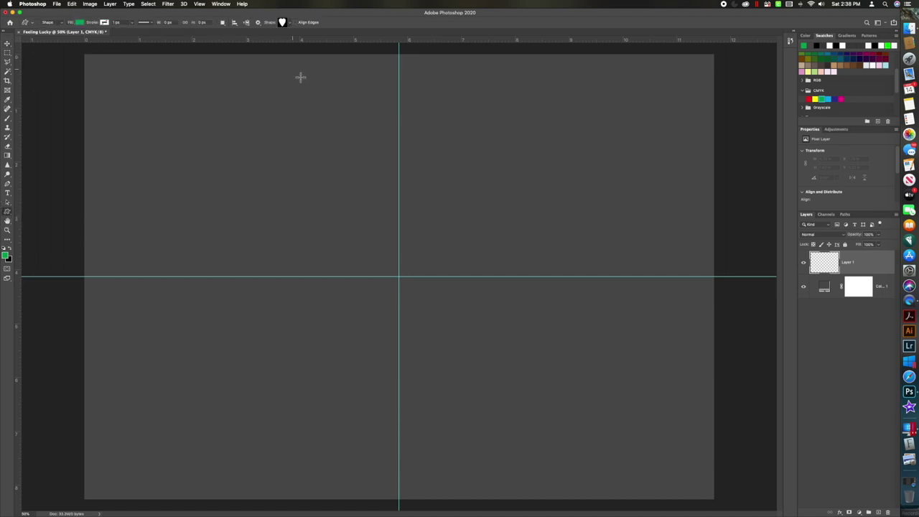
{"action": "left_click_drag", "start_coordinate": [398, 169], "coordinate": [582, 365]}
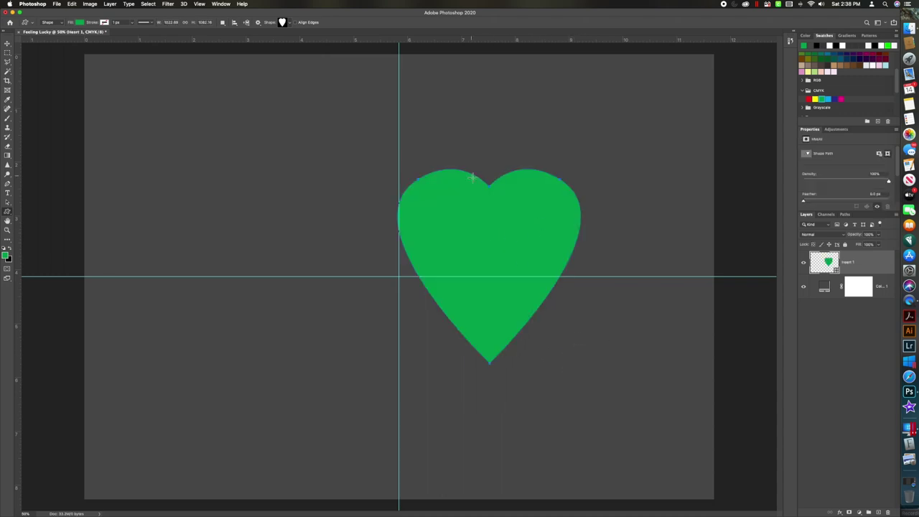
{"action": "left_click", "coordinate": [8, 44]}
{"action": "left_click_drag", "start_coordinate": [496, 235], "coordinate": [411, 164]}
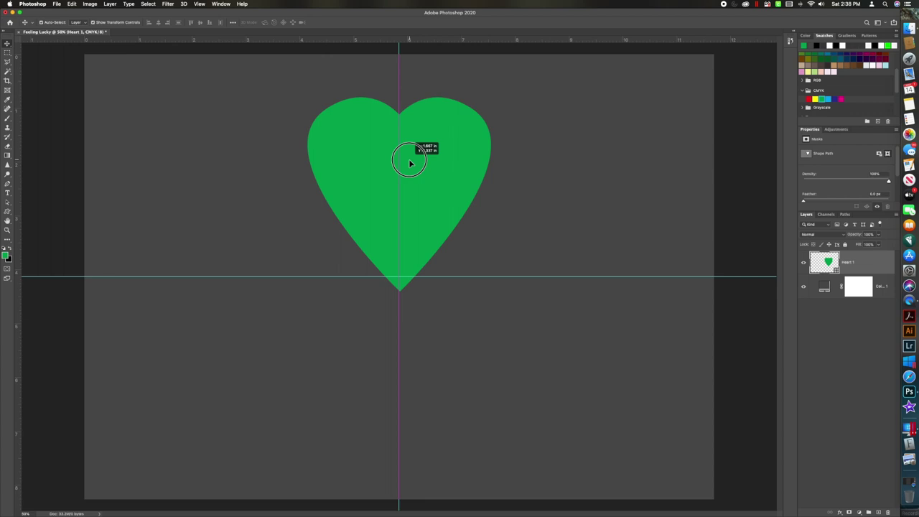
{"action": "left_click_drag", "start_coordinate": [410, 164], "coordinate": [410, 164]}
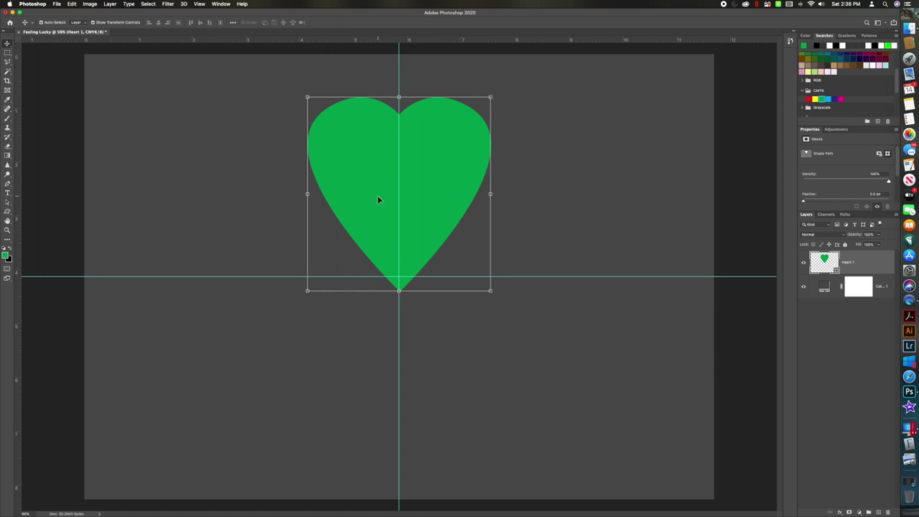
Step: Duplicate the upright heart layer within the Feeling Lucky document, keeping the suggested copy name
{"action": "right_click", "coordinate": [862, 266]}
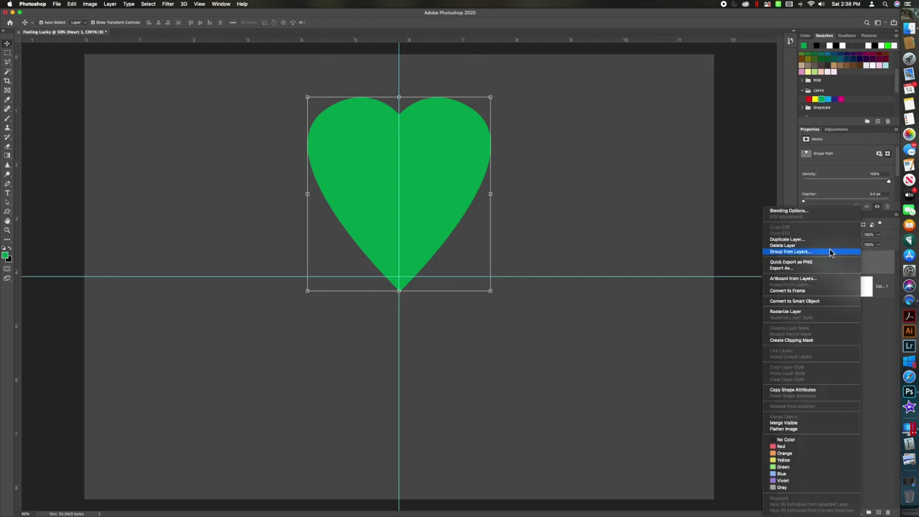
{"action": "left_click", "coordinate": [801, 242]}
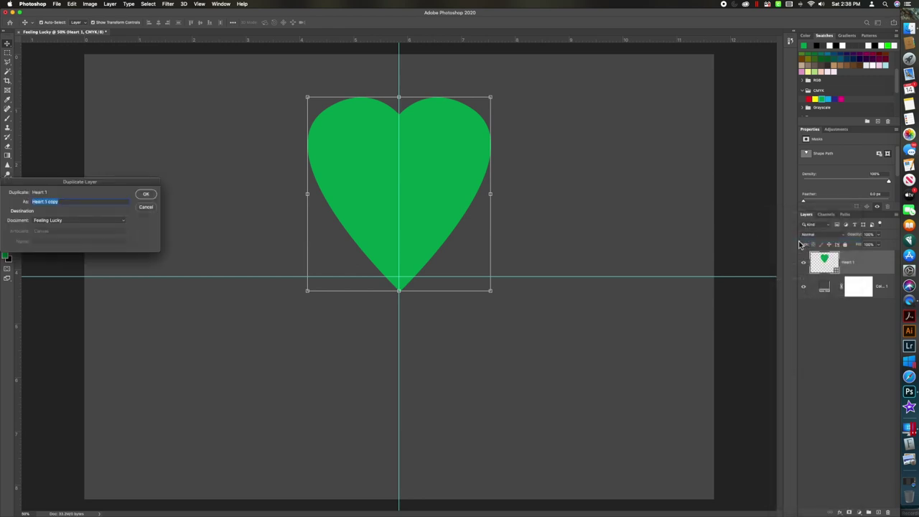
{"action": "left_click", "coordinate": [153, 194]}
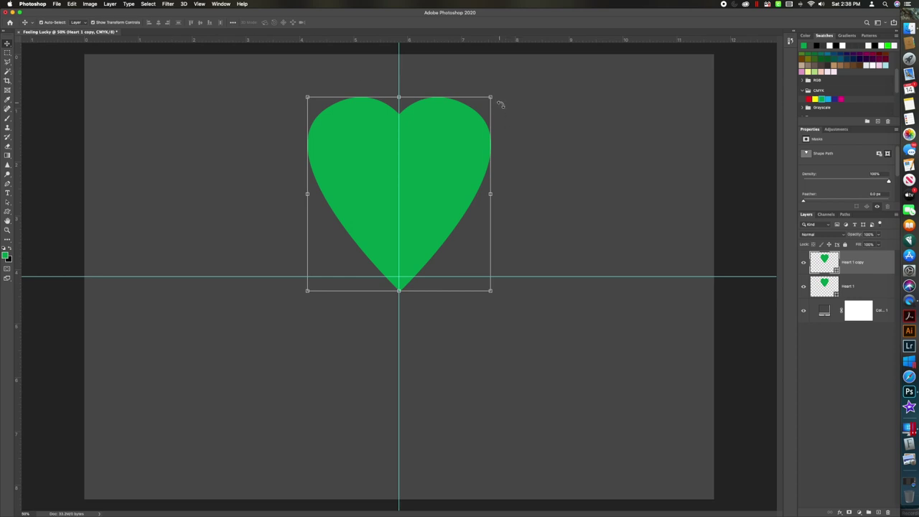
Step: Rotate the heart copy 90° clockwise and place it as the right leaf, centred on the horizontal guide with its tip near the guides' intersection
{"action": "left_click_drag", "start_coordinate": [500, 94], "coordinate": [503, 300]}
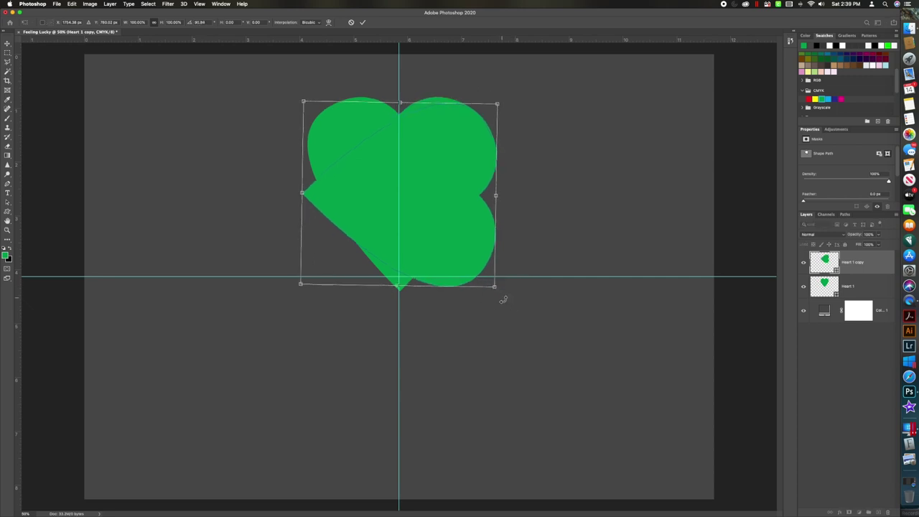
{"action": "key", "text": "super+z"}
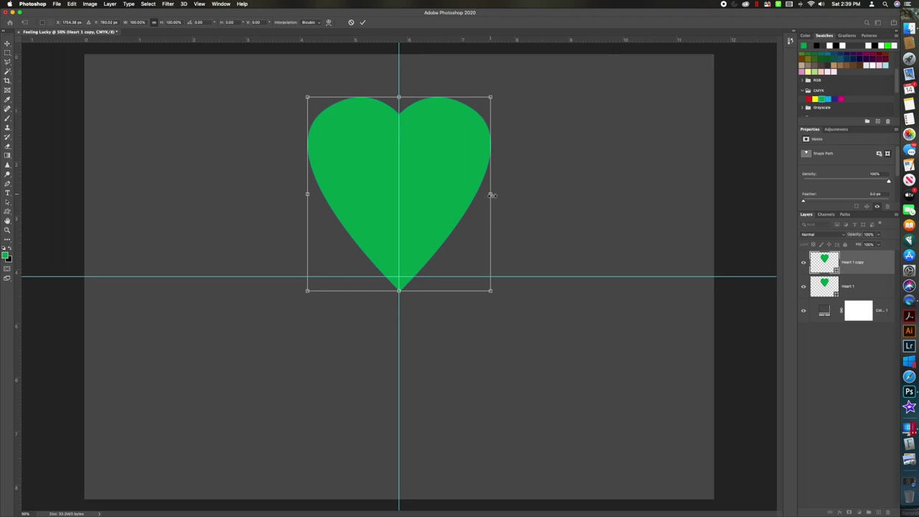
{"action": "right_click", "coordinate": [492, 194]}
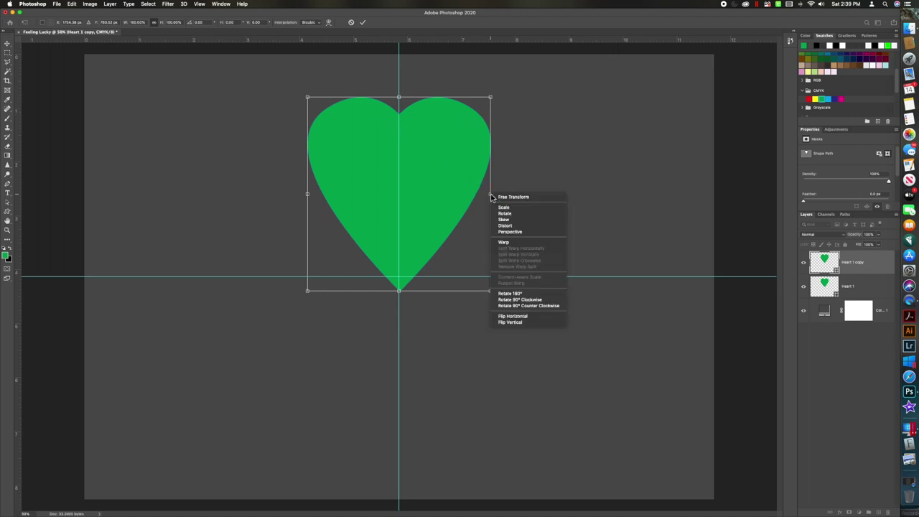
{"action": "left_click", "coordinate": [523, 298]}
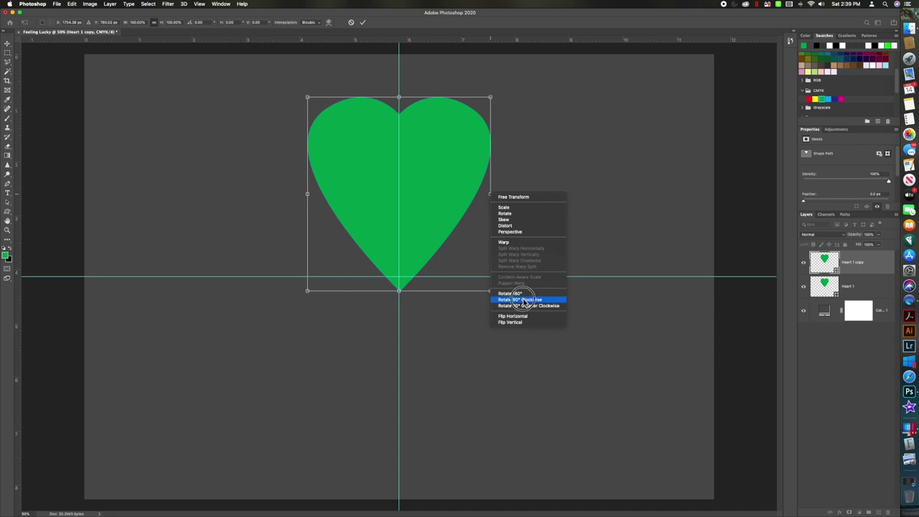
{"action": "left_click", "coordinate": [523, 300]}
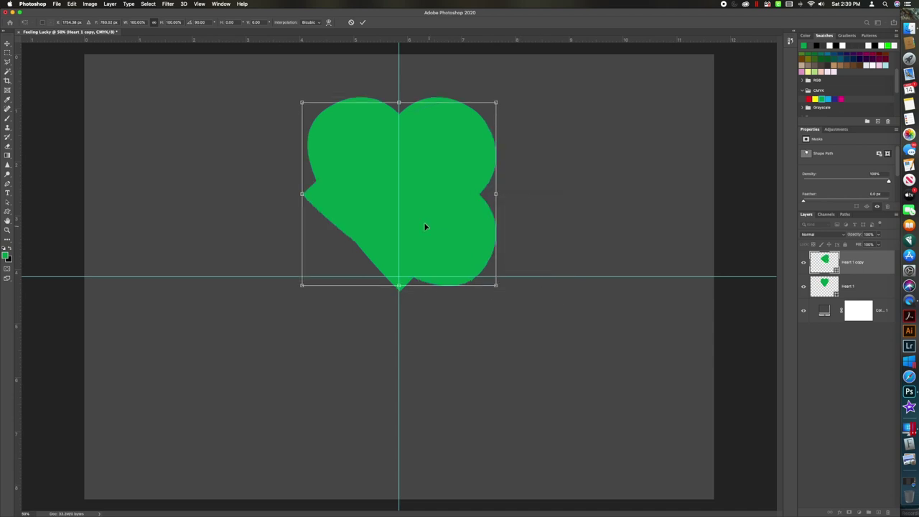
{"action": "left_click_drag", "start_coordinate": [407, 214], "coordinate": [516, 297]}
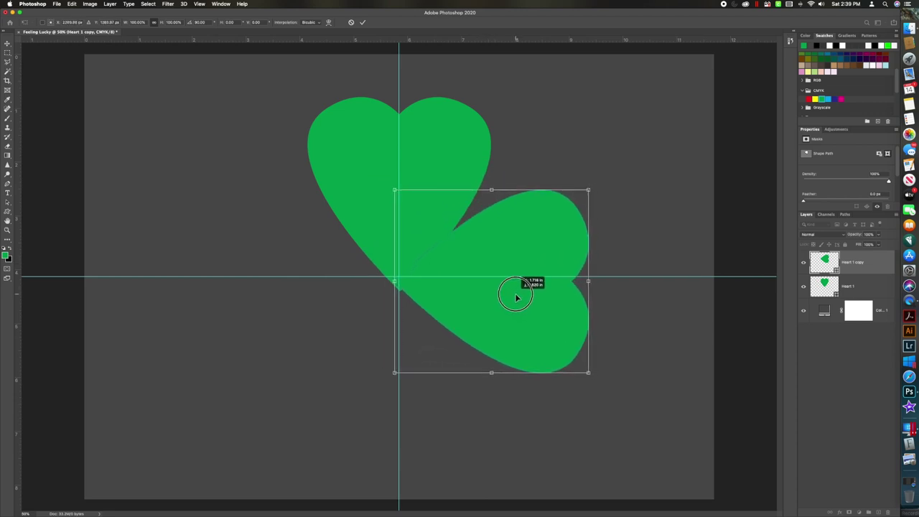
{"action": "left_click_drag", "start_coordinate": [516, 298], "coordinate": [515, 288]}
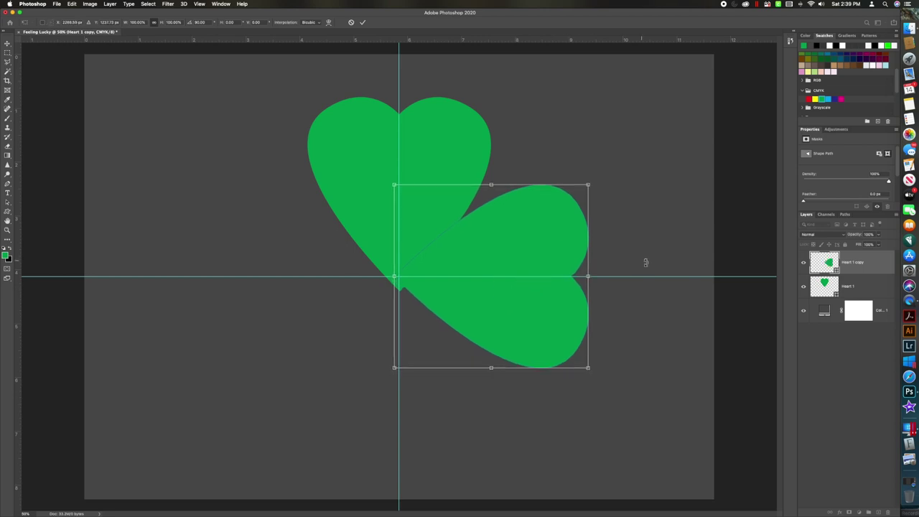
{"action": "key", "text": "Return"}
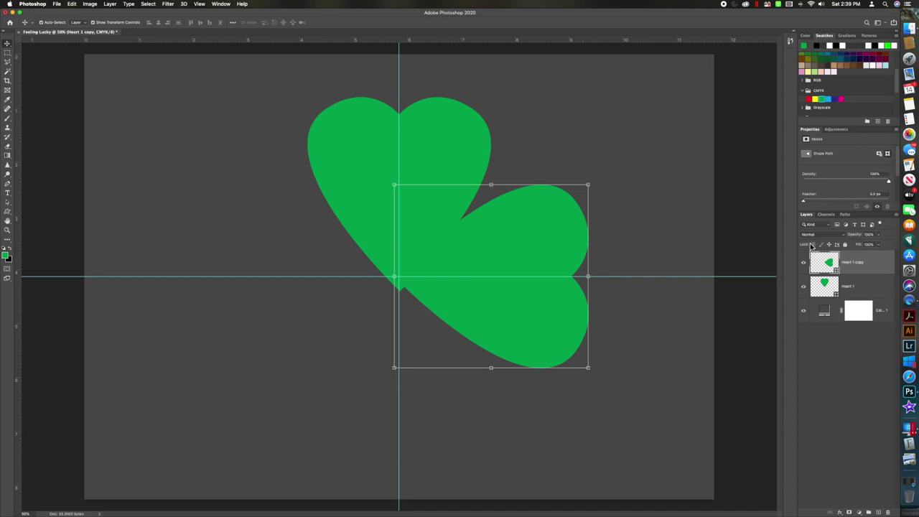
Step: Duplicate the right leaf's heart layer in the same document
{"action": "right_click", "coordinate": [863, 268]}
{"action": "left_click", "coordinate": [826, 241]}
{"action": "left_click", "coordinate": [146, 194]}
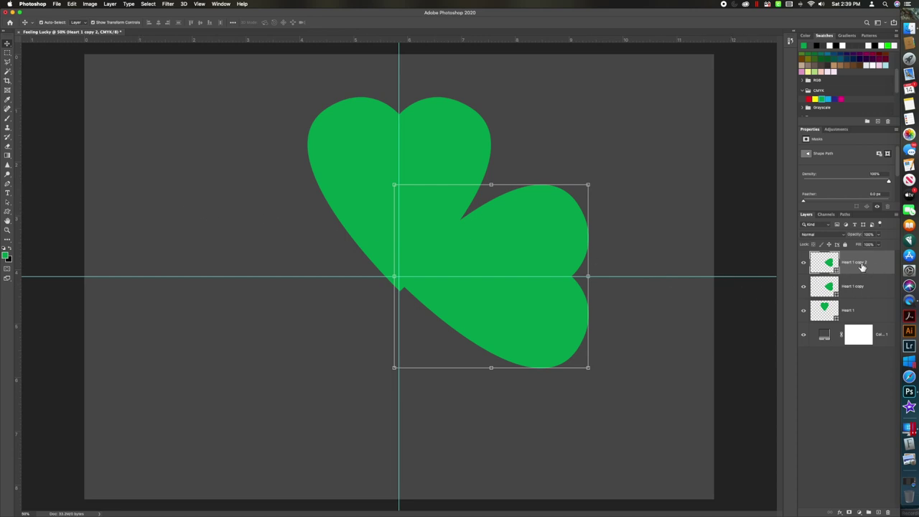
Step: Flip the new heart copy horizontally and move it opposite the right leaf, with its tip at the vertical guide
{"action": "left_click", "coordinate": [589, 277]}
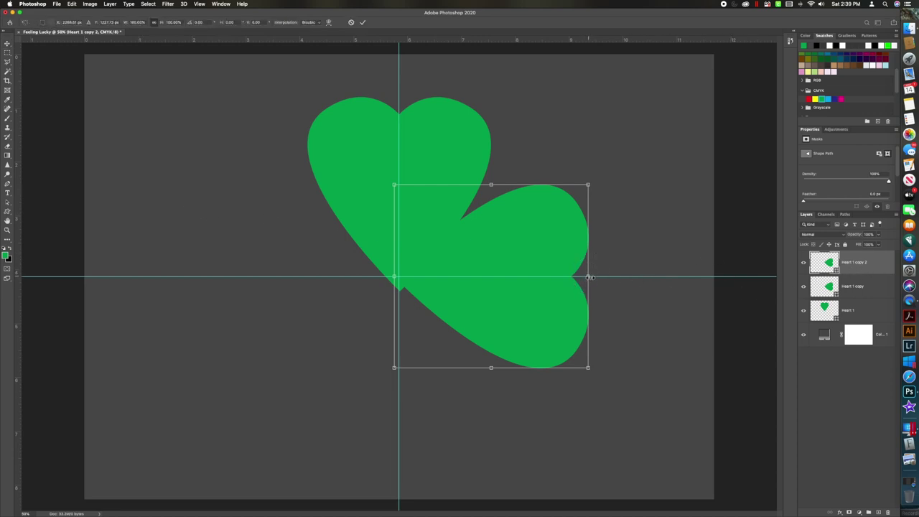
{"action": "right_click", "coordinate": [589, 277]}
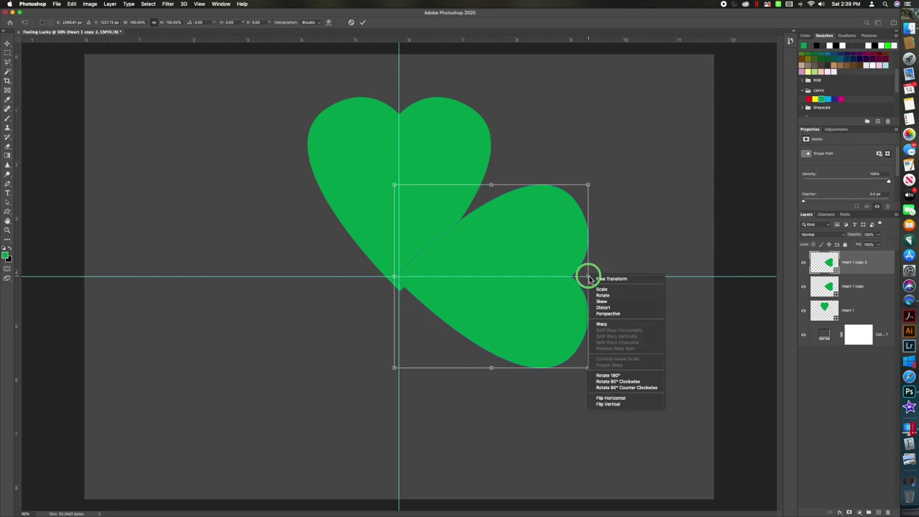
{"action": "left_click", "coordinate": [612, 399]}
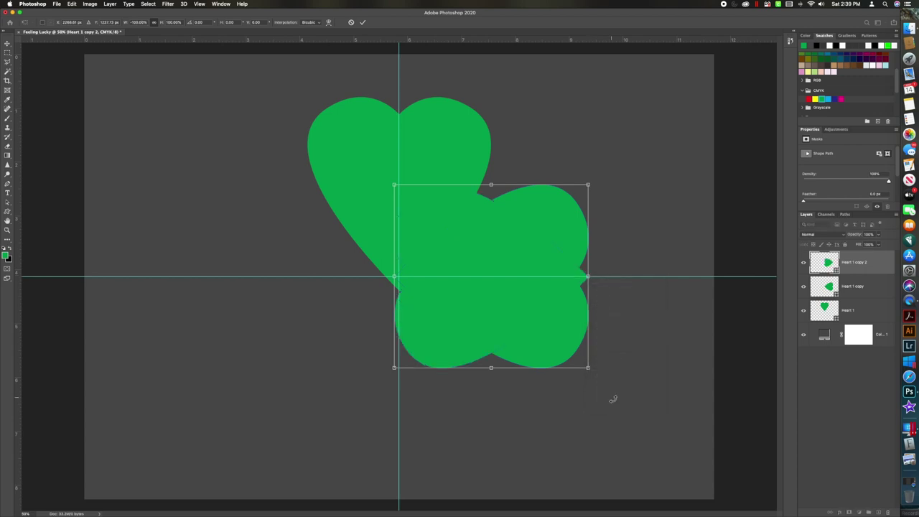
{"action": "left_click_drag", "start_coordinate": [501, 299], "coordinate": [314, 300]}
{"action": "key", "text": "Return"}
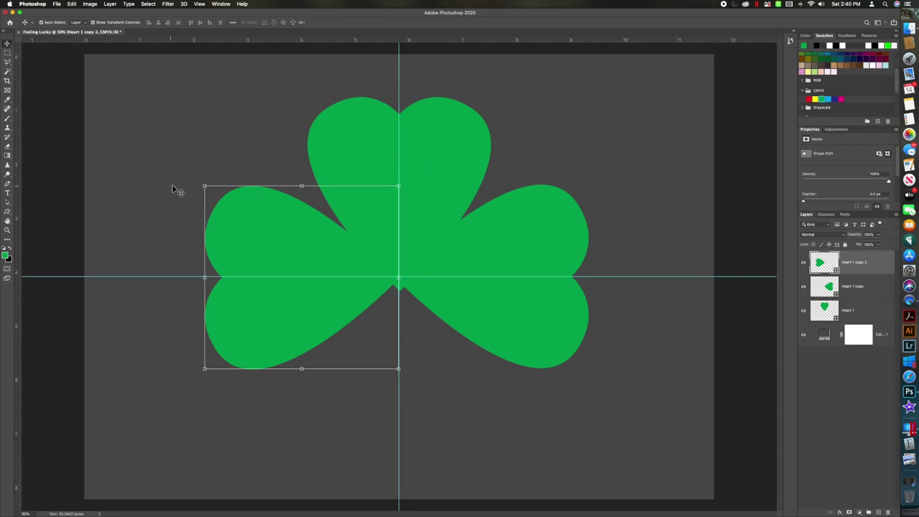
Step: Rotate the left leaf about 6° counter-clockwise and reposition it so its tip stays near the guides' intersection
{"action": "mouse_move", "coordinate": [203, 183]}
{"action": "left_mouse_down"}
{"action": "mouse_move", "coordinate": [194, 180]}
{"action": "mouse_move", "coordinate": [190, 192]}
{"action": "left_mouse_up"}
{"action": "left_click_drag", "start_coordinate": [306, 263], "coordinate": [309, 265]}
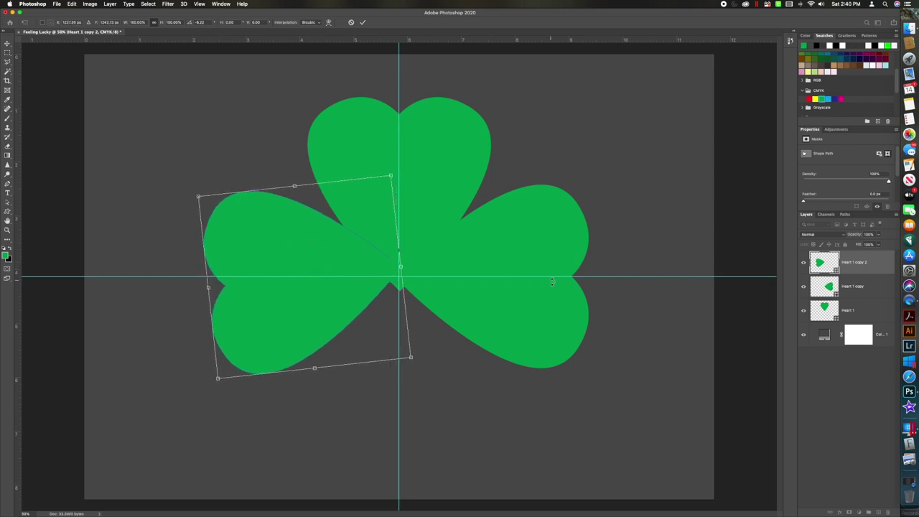
{"action": "key", "text": "Return"}
Step: Rotate the right leaf slightly clockwise to mirror the tilt of the left leaf
{"action": "left_click", "coordinate": [550, 281]}
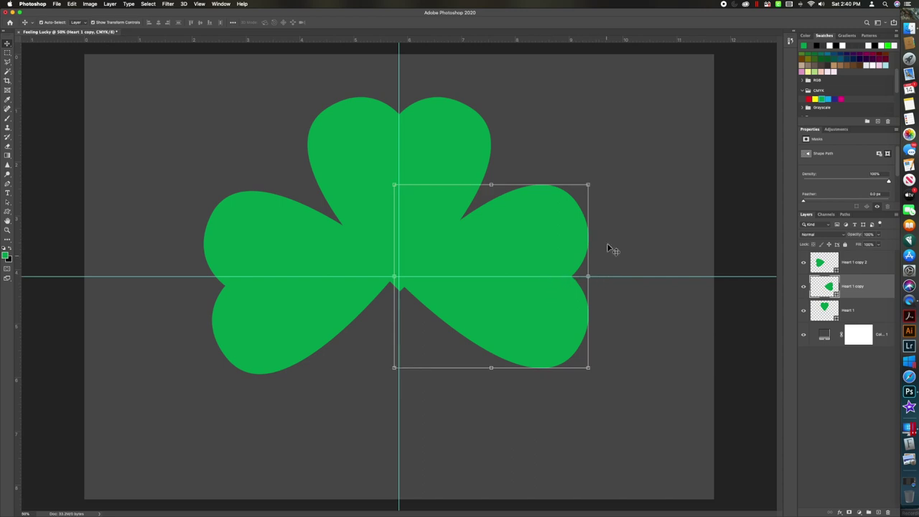
{"action": "left_click_drag", "start_coordinate": [598, 180], "coordinate": [605, 194]}
{"action": "key", "text": "Return"}
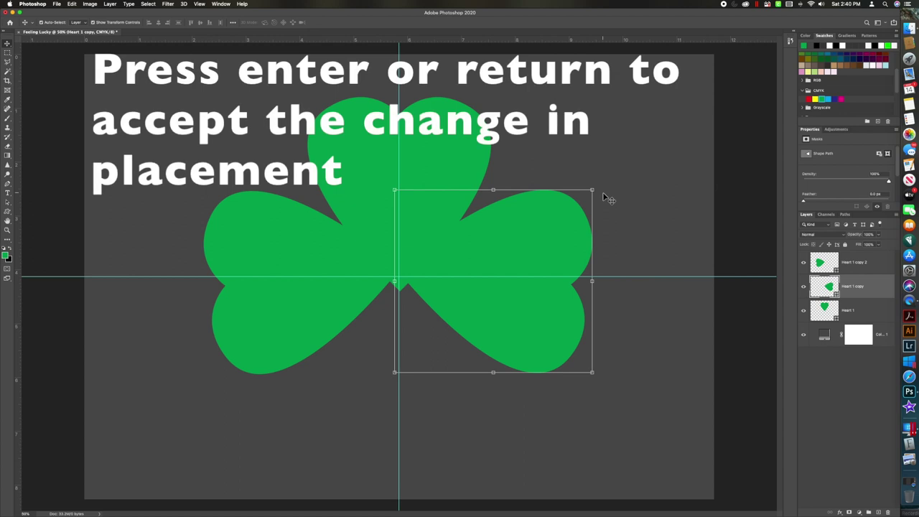
Step: Draw a triangle custom shape about 715 by 1090 px above the topmost heart layer, starting near the guides' intersection, and undo any stray extra triangle
{"action": "left_click", "coordinate": [867, 266]}
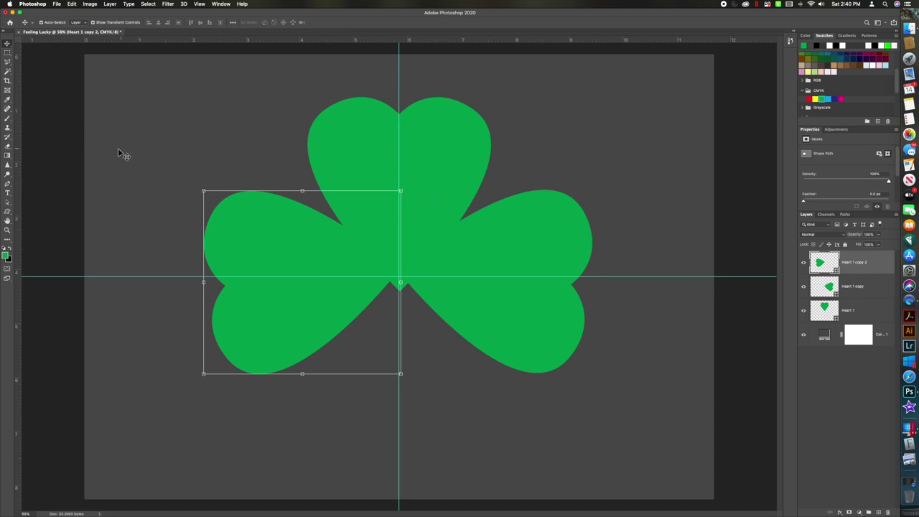
{"action": "left_click", "coordinate": [8, 213]}
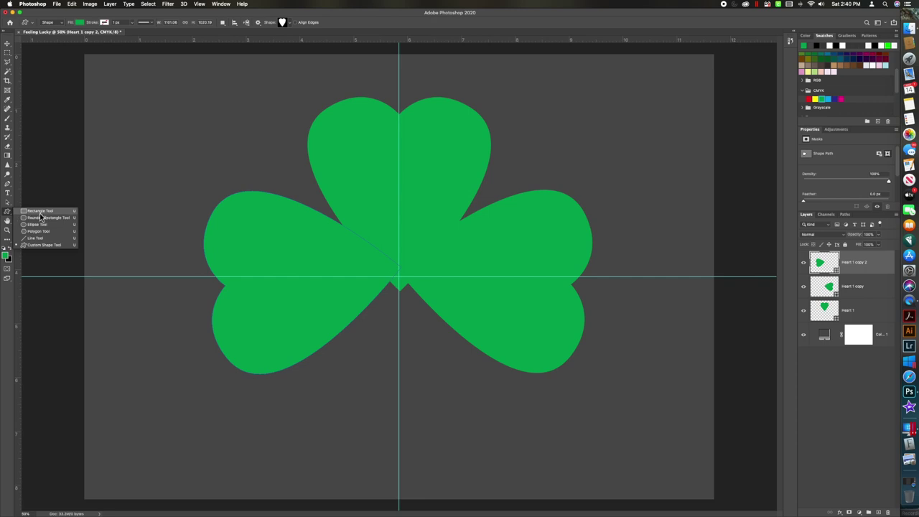
{"action": "left_click", "coordinate": [290, 23]}
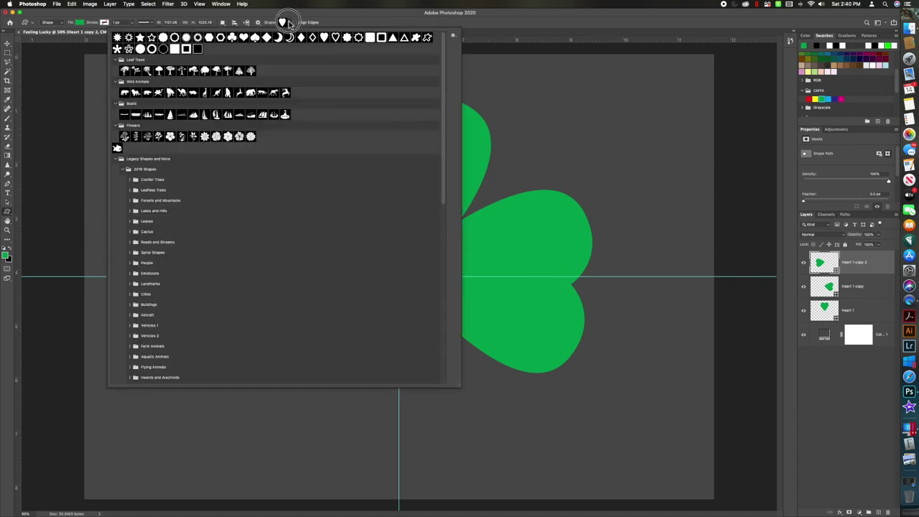
{"action": "left_click", "coordinate": [393, 38]}
{"action": "left_click", "coordinate": [597, 140]}
{"action": "left_click", "coordinate": [597, 139]}
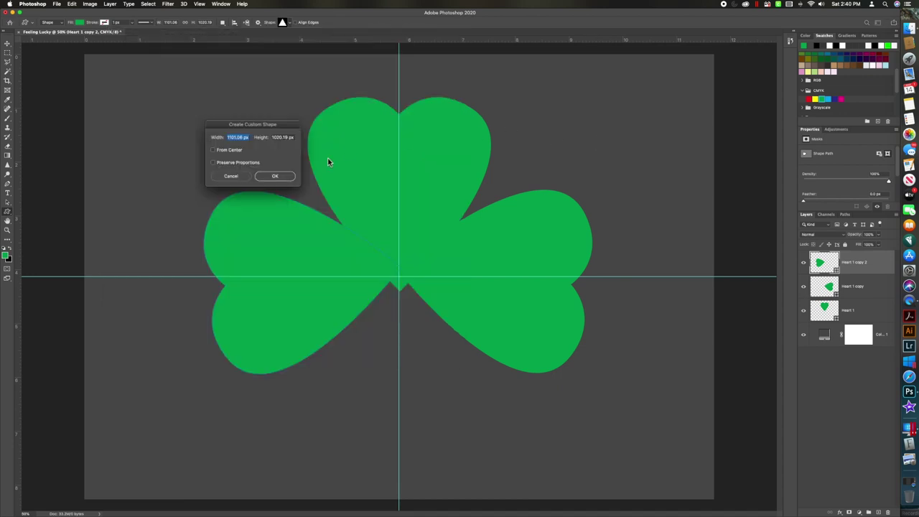
{"action": "left_click", "coordinate": [231, 176]}
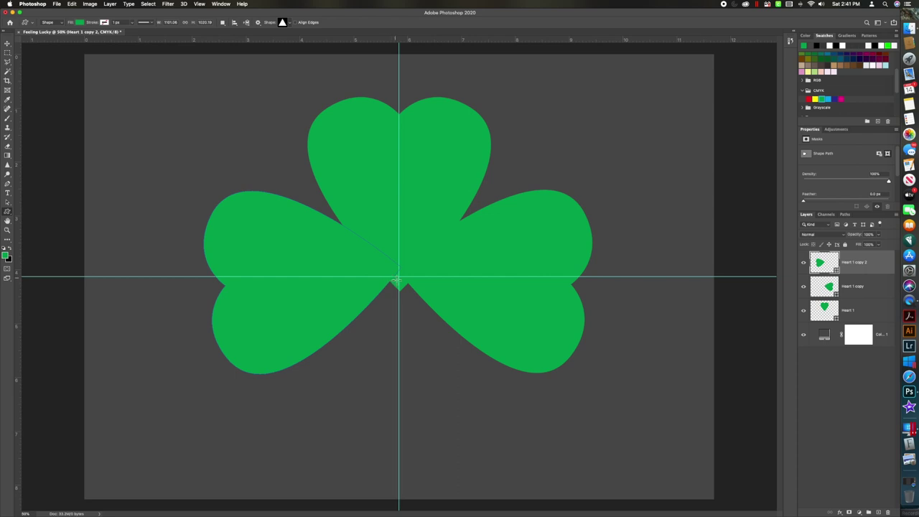
{"action": "left_click_drag", "start_coordinate": [398, 270], "coordinate": [525, 463]}
{"action": "left_click_drag", "start_coordinate": [482, 418], "coordinate": [466, 403]}
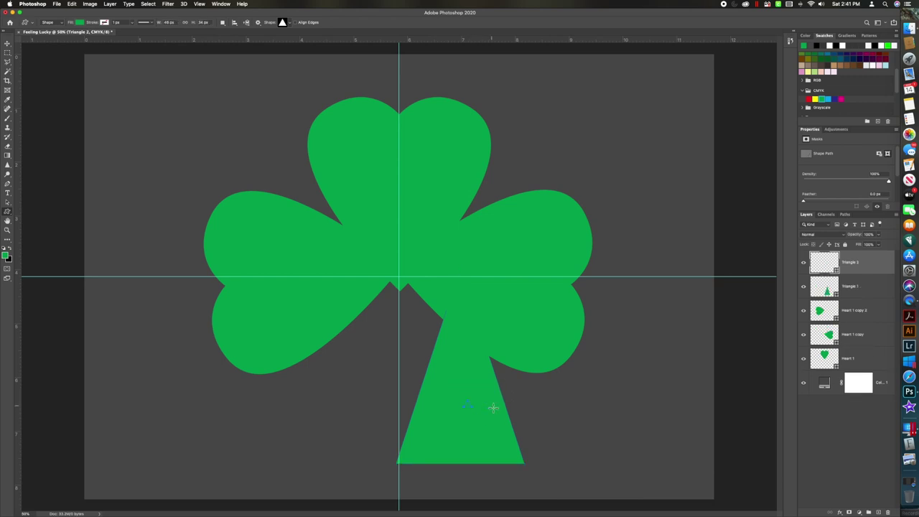
{"action": "key", "text": "super+z"}
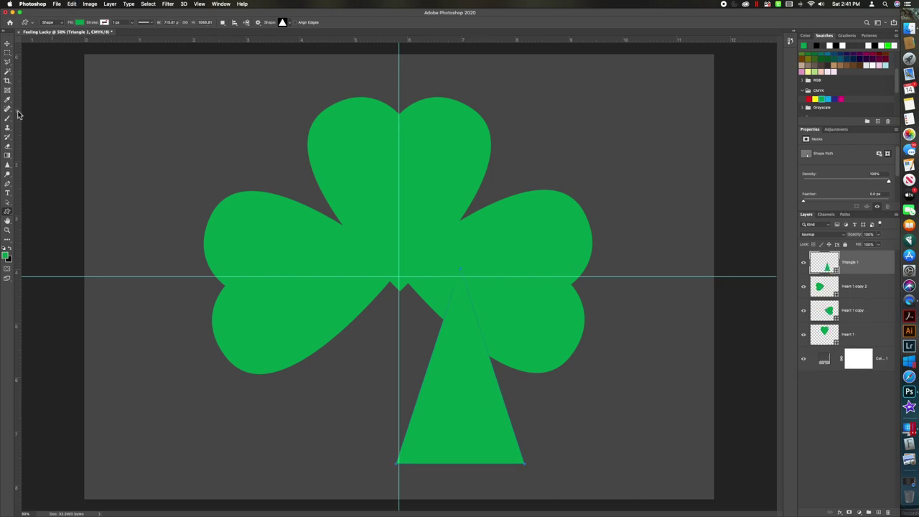
Step: Move the triangle beneath the leaves over the vertical guide as the stem and rotate it about 4.4° clockwise
{"action": "left_click", "coordinate": [7, 44]}
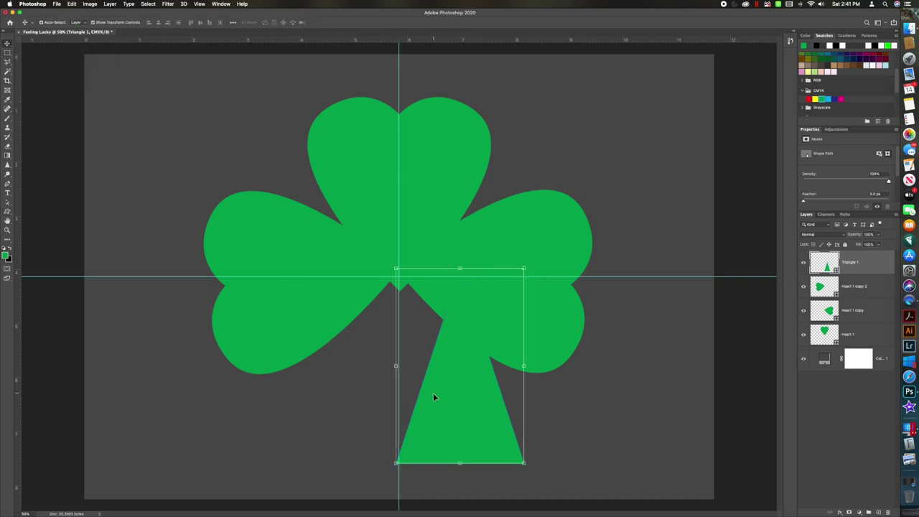
{"action": "left_click_drag", "start_coordinate": [476, 412], "coordinate": [417, 376]}
{"action": "left_click_drag", "start_coordinate": [471, 436], "coordinate": [462, 441]}
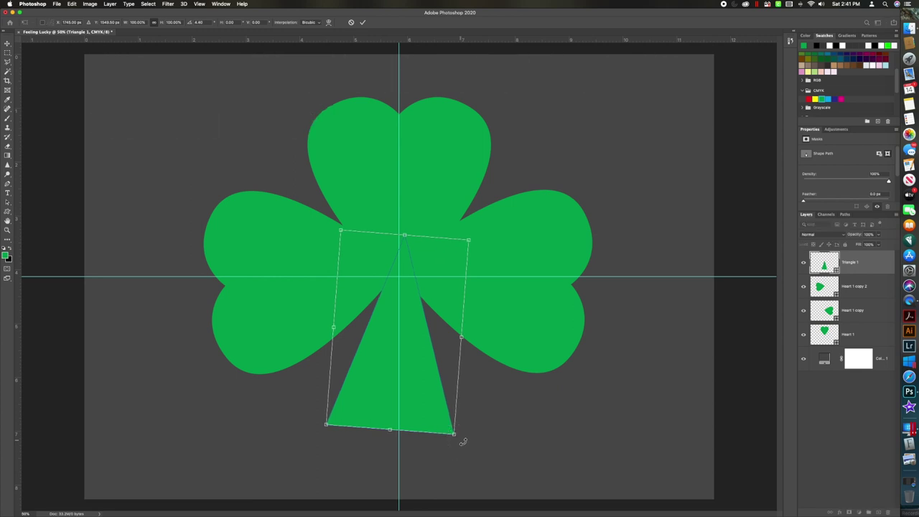
{"action": "key", "text": "Return"}
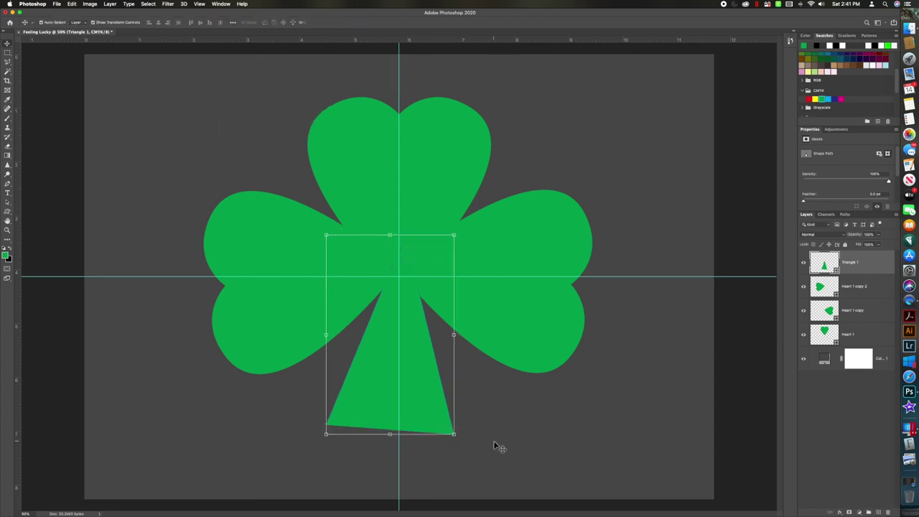
{"action": "left_click_drag", "start_coordinate": [415, 416], "coordinate": [417, 410]}
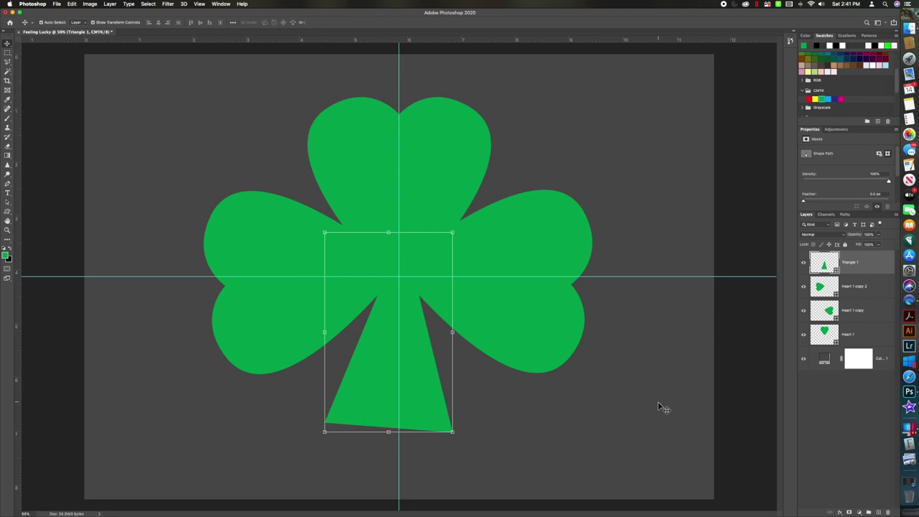
Step: Add a layer mask to the triangle layer and review the layer mask commands
{"action": "left_click", "coordinate": [850, 512]}
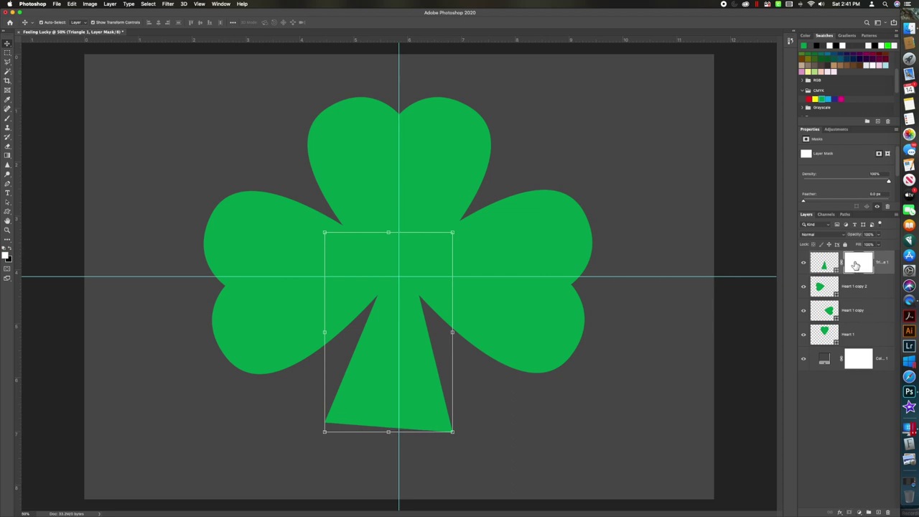
{"action": "left_click", "coordinate": [112, 4]}
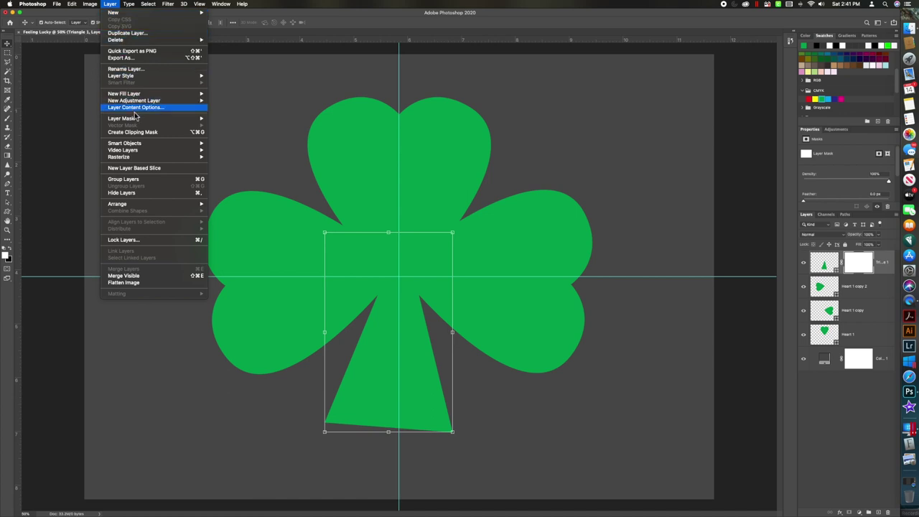
{"action": "mouse_move", "coordinate": [136, 120]}
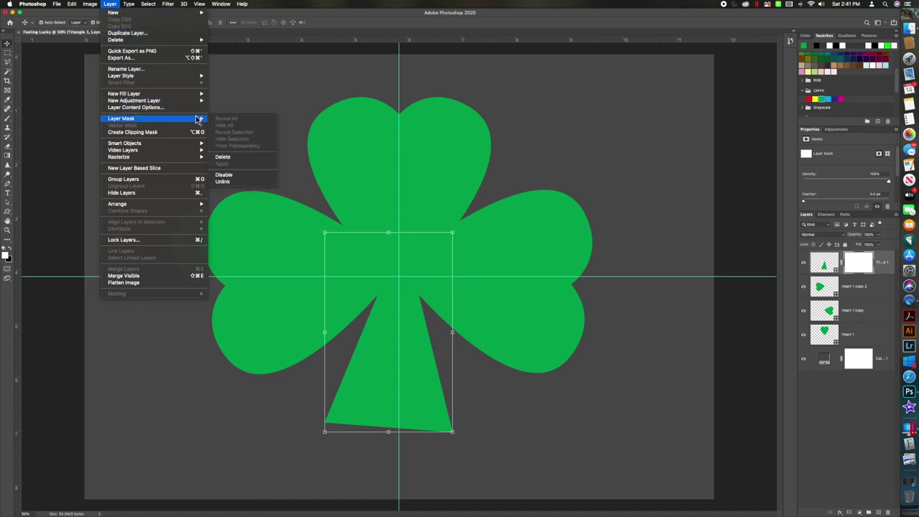
{"action": "left_click", "coordinate": [643, 221]}
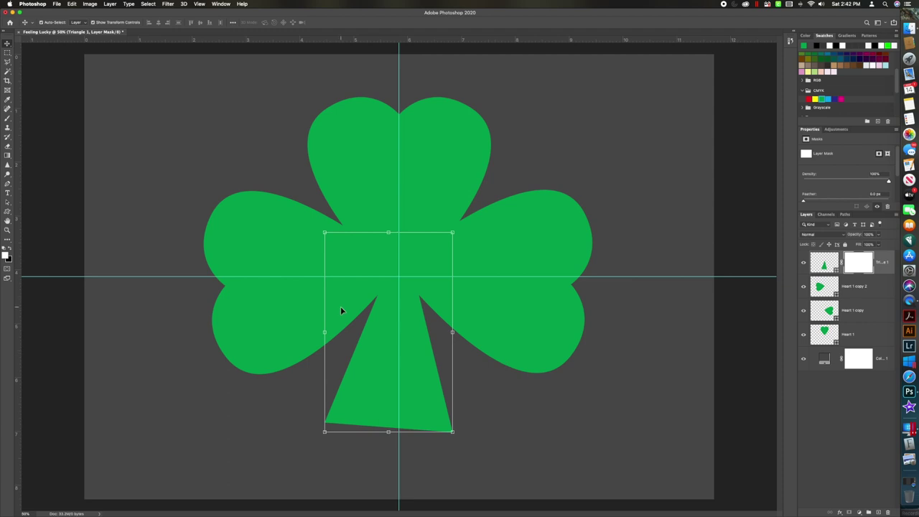
Step: Set up the Brush tool with a Hard Round tip at 100% hardness
{"action": "left_click", "coordinate": [9, 121]}
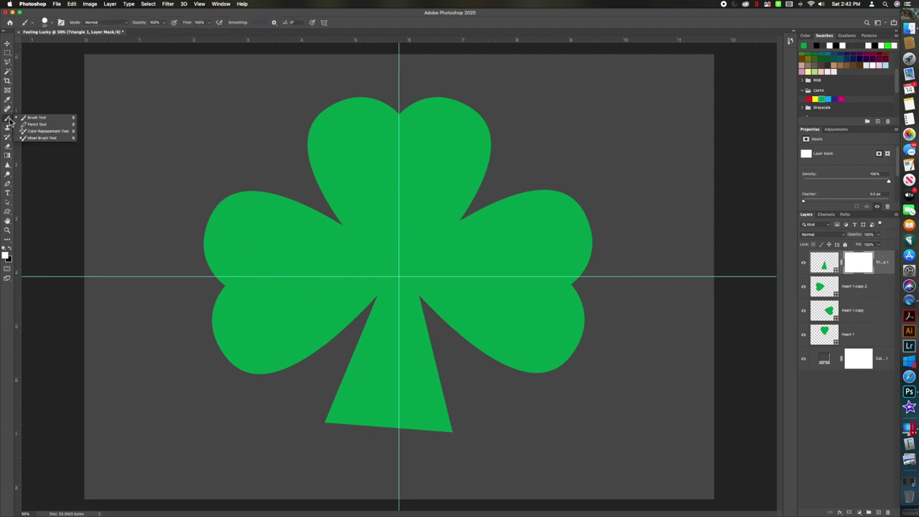
{"action": "left_click", "coordinate": [34, 118]}
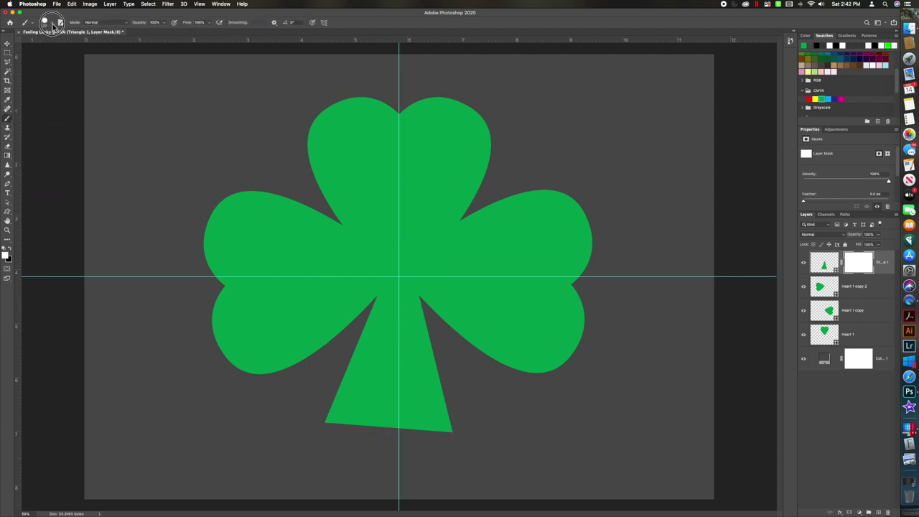
{"action": "left_click", "coordinate": [51, 24]}
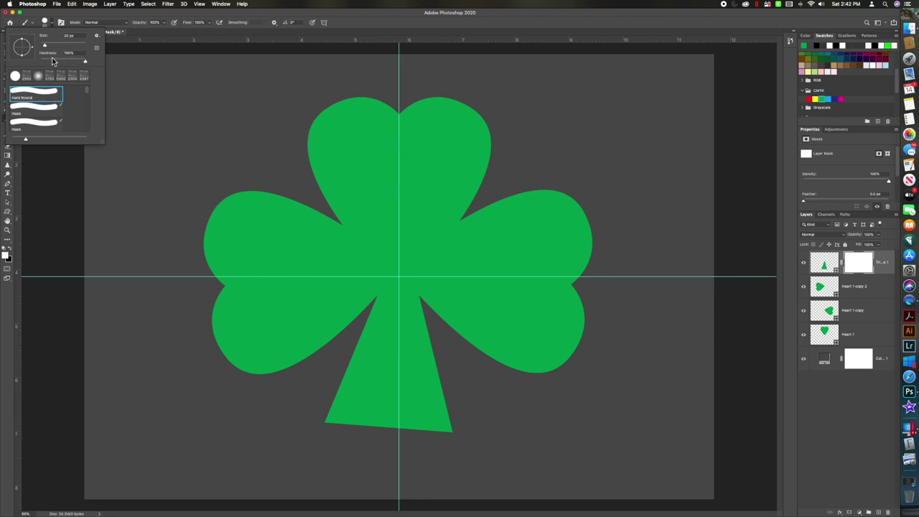
{"action": "mouse_move", "coordinate": [86, 61]}
{"action": "left_mouse_down"}
{"action": "mouse_move", "coordinate": [39, 62]}
{"action": "mouse_move", "coordinate": [100, 68]}
{"action": "left_mouse_up"}
{"action": "left_click", "coordinate": [68, 168]}
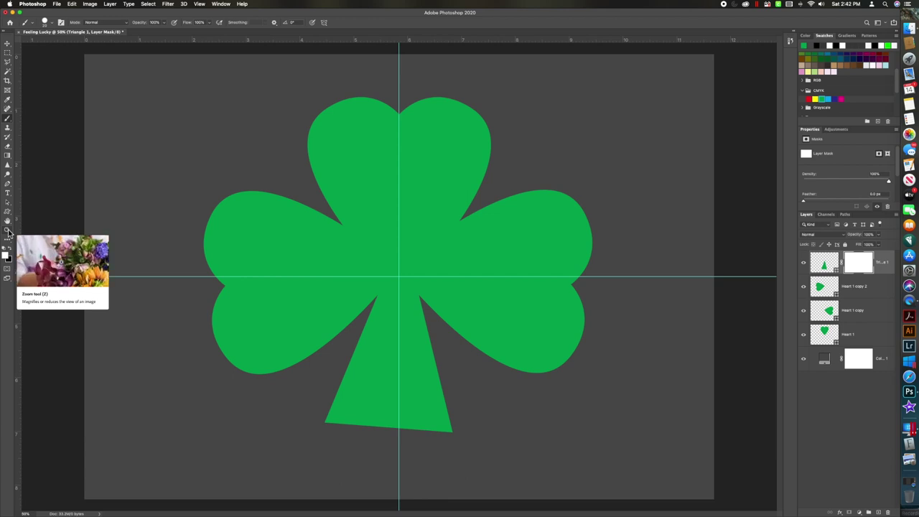
Step: Paint a black curved line down each side of the triangle on its layer mask to outline a bent stem
{"action": "key", "text": "z"}
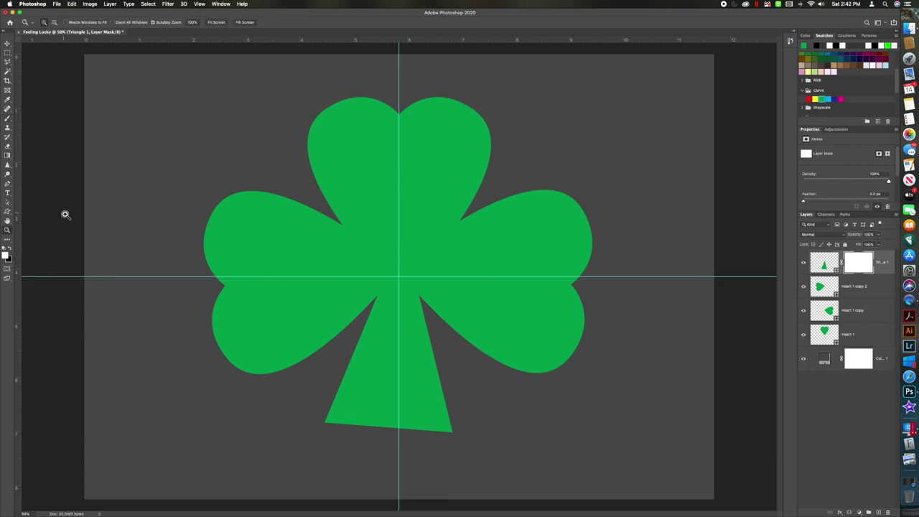
{"action": "left_click", "coordinate": [410, 309]}
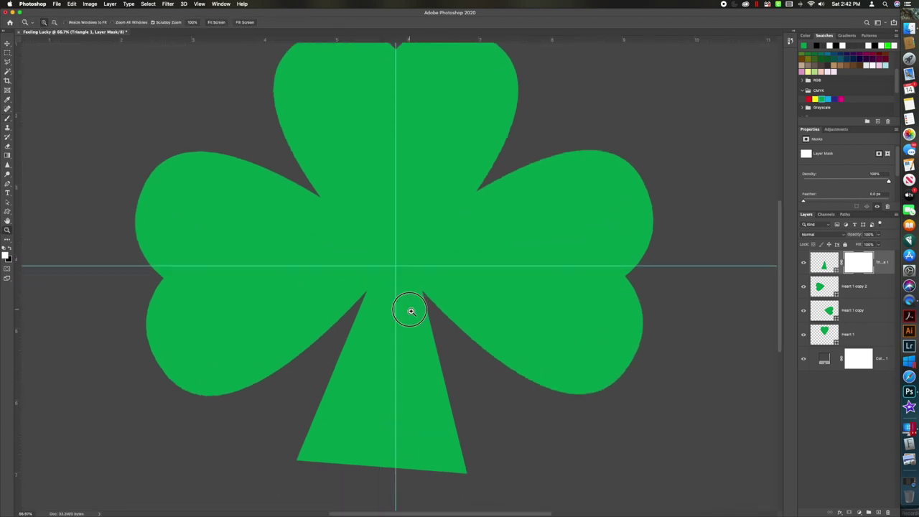
{"action": "left_click", "coordinate": [411, 311]}
{"action": "scroll", "coordinate": [396, 311], "scroll_direction": "down", "scroll_amount": 2}
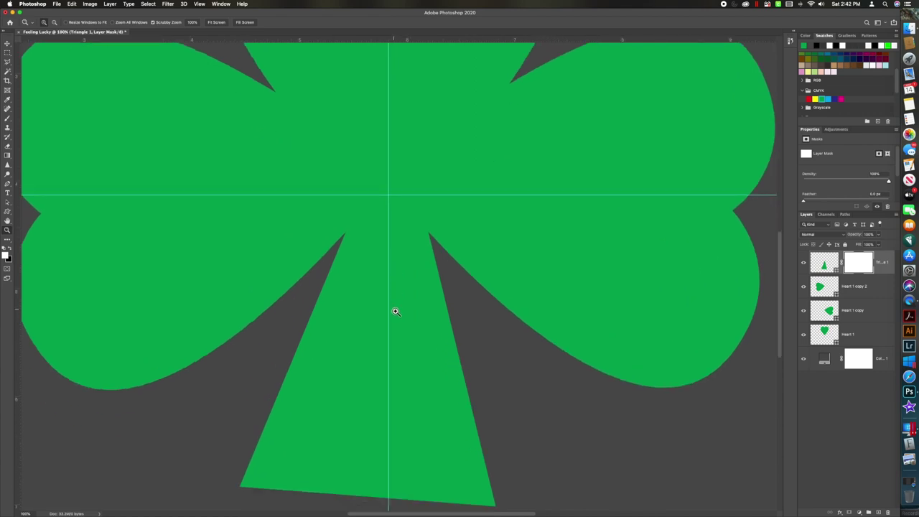
{"action": "scroll", "coordinate": [395, 311], "scroll_direction": "down", "scroll_amount": 2}
{"action": "scroll", "coordinate": [401, 302], "scroll_direction": "down", "scroll_amount": 2}
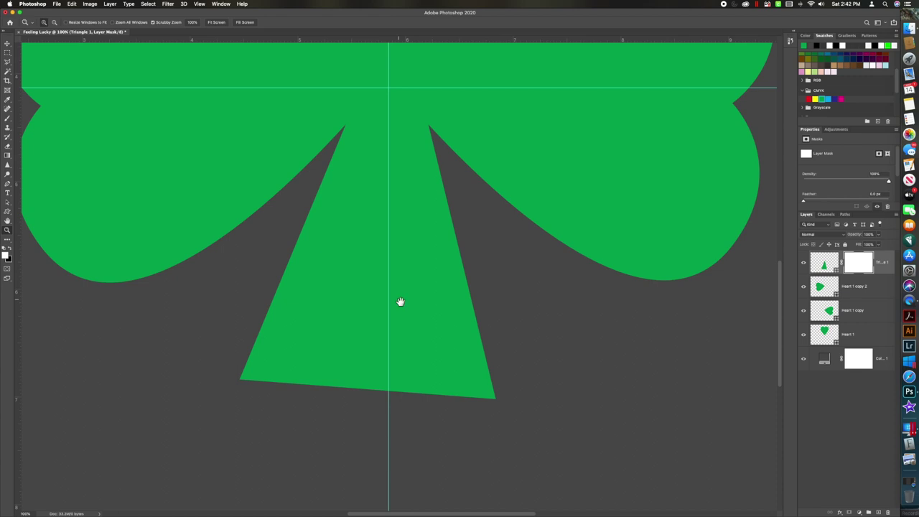
{"action": "scroll", "coordinate": [401, 302], "scroll_direction": "left", "scroll_amount": 2}
{"action": "mouse_move", "coordinate": [387, 304]}
{"action": "left_mouse_down"}
{"action": "mouse_move", "coordinate": [382, 185]}
{"action": "mouse_move", "coordinate": [448, 379]}
{"action": "mouse_move", "coordinate": [338, 296]}
{"action": "mouse_move", "coordinate": [495, 353]}
{"action": "mouse_move", "coordinate": [367, 338]}
{"action": "mouse_move", "coordinate": [387, 325]}
{"action": "mouse_move", "coordinate": [363, 318]}
{"action": "mouse_move", "coordinate": [404, 318]}
{"action": "mouse_move", "coordinate": [402, 328]}
{"action": "mouse_move", "coordinate": [382, 320]}
{"action": "left_mouse_up"}
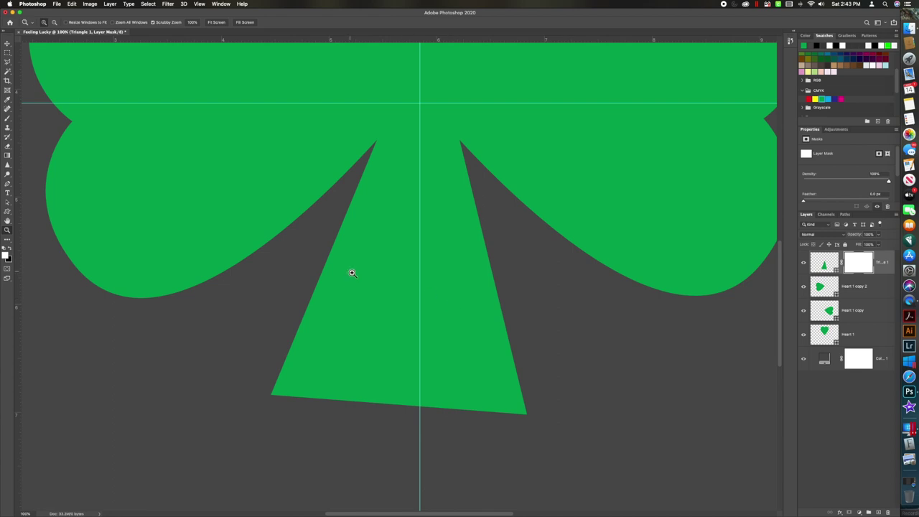
{"action": "left_click", "coordinate": [7, 120]}
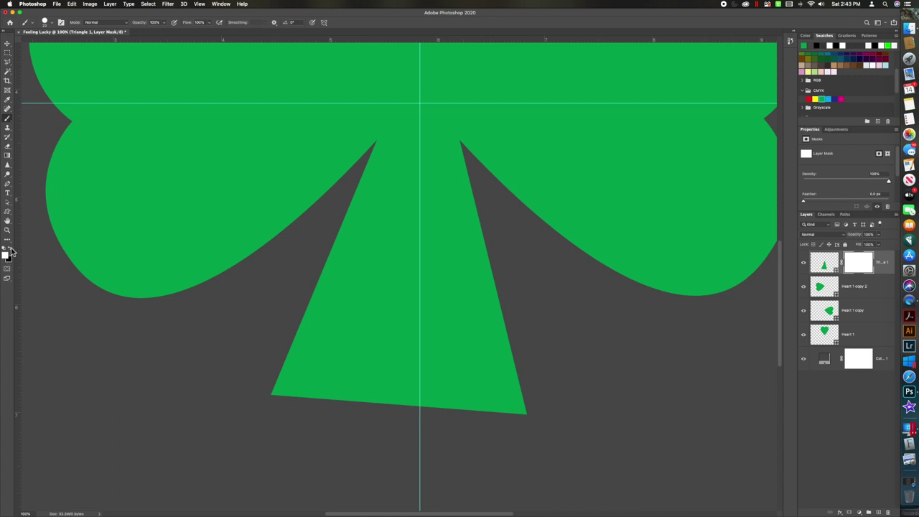
{"action": "left_click", "coordinate": [11, 252]}
{"action": "left_click", "coordinate": [877, 256]}
{"action": "mouse_move", "coordinate": [475, 170]}
{"action": "left_mouse_down"}
{"action": "mouse_move", "coordinate": [483, 253]}
{"action": "mouse_move", "coordinate": [475, 316]}
{"action": "mouse_move", "coordinate": [409, 433]}
{"action": "left_mouse_up"}
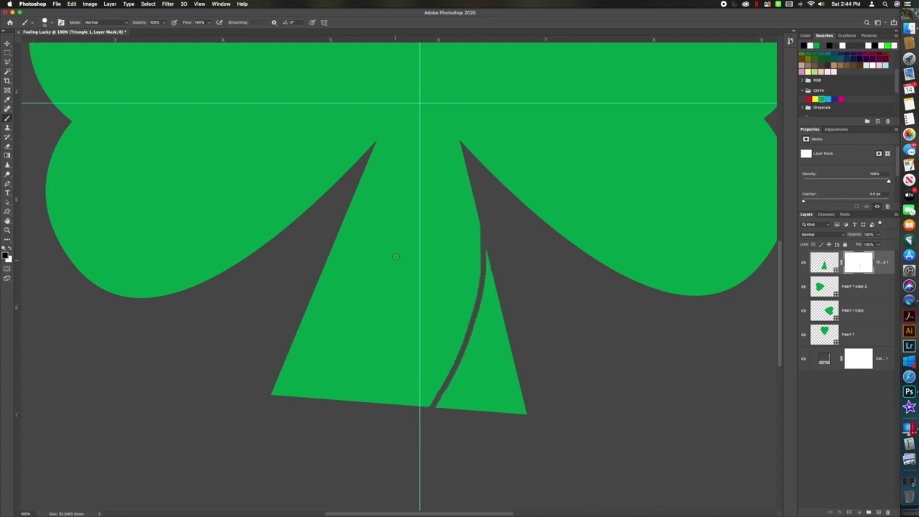
{"action": "mouse_move", "coordinate": [380, 144]}
{"action": "left_mouse_down"}
{"action": "mouse_move", "coordinate": [382, 199]}
{"action": "mouse_move", "coordinate": [357, 284]}
{"action": "mouse_move", "coordinate": [307, 349]}
{"action": "mouse_move", "coordinate": [232, 415]}
{"action": "left_mouse_up"}
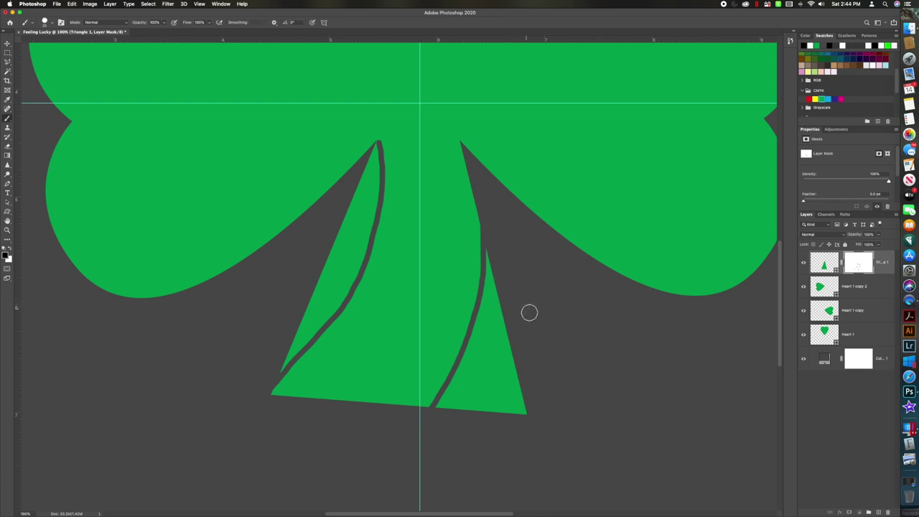
Step: Mask away the leftover triangle outside the stem's right curve with an enlarged black brush
{"action": "key", "text": "bracketright"}
{"action": "key", "text": "bracketright"}
{"action": "key", "text": "bracketright"}
{"action": "mouse_move", "coordinate": [514, 342]}
{"action": "left_mouse_down"}
{"action": "mouse_move", "coordinate": [503, 442]}
{"action": "mouse_move", "coordinate": [529, 390]}
{"action": "mouse_move", "coordinate": [508, 381]}
{"action": "mouse_move", "coordinate": [496, 251]}
{"action": "mouse_move", "coordinate": [493, 323]}
{"action": "mouse_move", "coordinate": [459, 431]}
{"action": "mouse_move", "coordinate": [493, 412]}
{"action": "mouse_move", "coordinate": [499, 311]}
{"action": "mouse_move", "coordinate": [509, 384]}
{"action": "mouse_move", "coordinate": [489, 416]}
{"action": "left_mouse_up"}
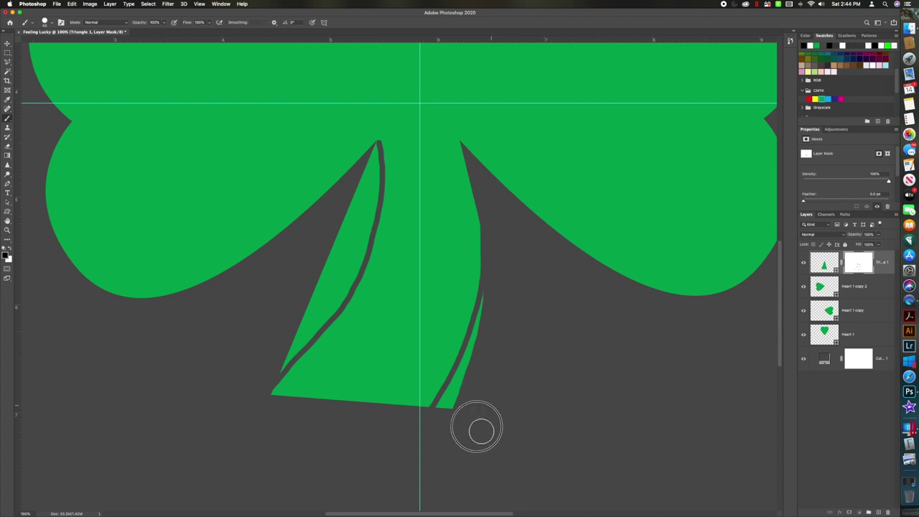
{"action": "mouse_move", "coordinate": [499, 309]}
{"action": "left_mouse_down"}
{"action": "mouse_move", "coordinate": [493, 302]}
{"action": "mouse_move", "coordinate": [443, 413]}
{"action": "mouse_move", "coordinate": [452, 393]}
{"action": "left_mouse_up"}
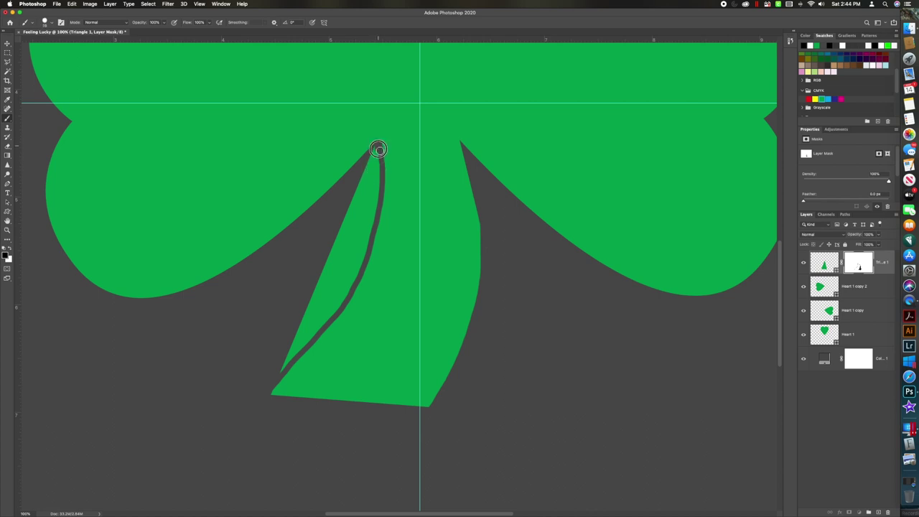
Step: Begin painting black over the leftover triangle outside the stem's left curve on the layer mask and enlarge the brush
{"action": "mouse_move", "coordinate": [379, 170]}
{"action": "left_mouse_down"}
{"action": "mouse_move", "coordinate": [373, 189]}
{"action": "mouse_move", "coordinate": [378, 145]}
{"action": "mouse_move", "coordinate": [366, 177]}
{"action": "mouse_move", "coordinate": [379, 142]}
{"action": "mouse_move", "coordinate": [352, 199]}
{"action": "left_mouse_up"}
{"action": "left_click_drag", "start_coordinate": [372, 166], "coordinate": [322, 280]}
{"action": "key", "text": "bracketright"}
{"action": "key", "text": "bracketright"}
{"action": "key", "text": "bracketright"}
Step: Try stray black strokes across the stem on the mask, practise restoring it with white, and undo the trial strokes
{"action": "mouse_move", "coordinate": [369, 207]}
{"action": "left_mouse_down"}
{"action": "mouse_move", "coordinate": [378, 187]}
{"action": "mouse_move", "coordinate": [354, 260]}
{"action": "mouse_move", "coordinate": [362, 196]}
{"action": "mouse_move", "coordinate": [352, 237]}
{"action": "mouse_move", "coordinate": [352, 220]}
{"action": "mouse_move", "coordinate": [275, 369]}
{"action": "mouse_move", "coordinate": [343, 260]}
{"action": "mouse_move", "coordinate": [361, 250]}
{"action": "mouse_move", "coordinate": [349, 285]}
{"action": "mouse_move", "coordinate": [349, 273]}
{"action": "mouse_move", "coordinate": [289, 366]}
{"action": "mouse_move", "coordinate": [345, 293]}
{"action": "mouse_move", "coordinate": [581, 199]}
{"action": "left_mouse_up"}
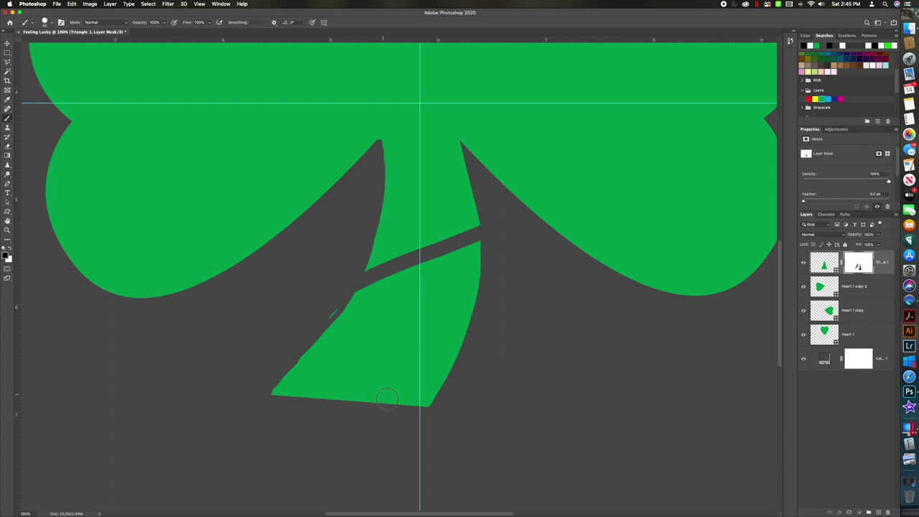
{"action": "key", "text": "super+z"}
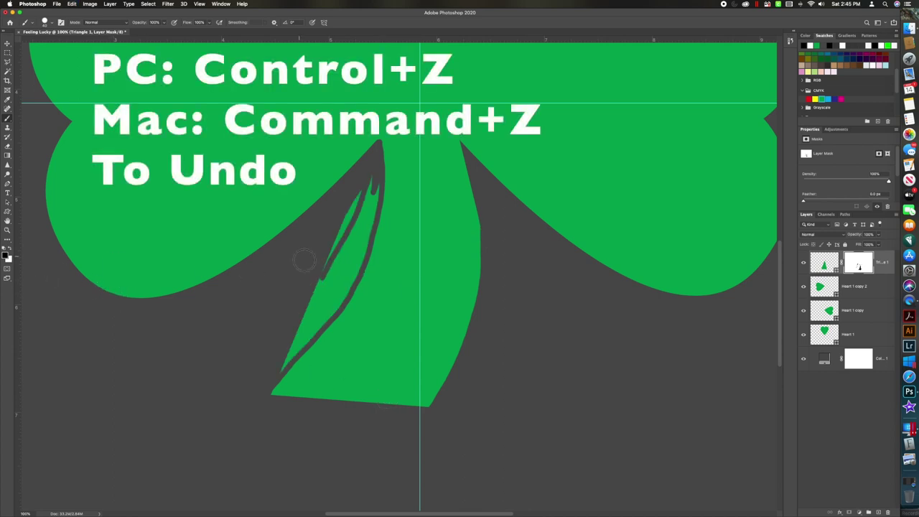
{"action": "left_click_drag", "start_coordinate": [360, 199], "coordinate": [314, 291]}
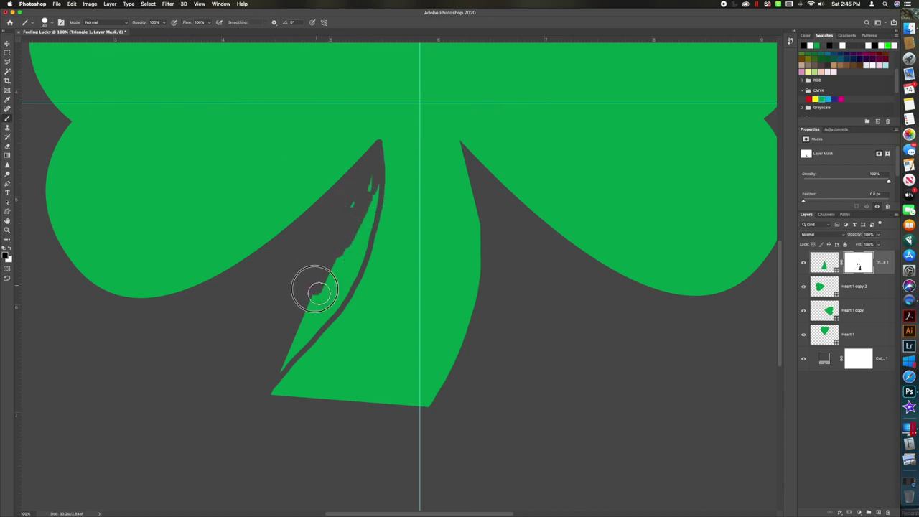
{"action": "left_click", "coordinate": [503, 397], "text": "shift"}
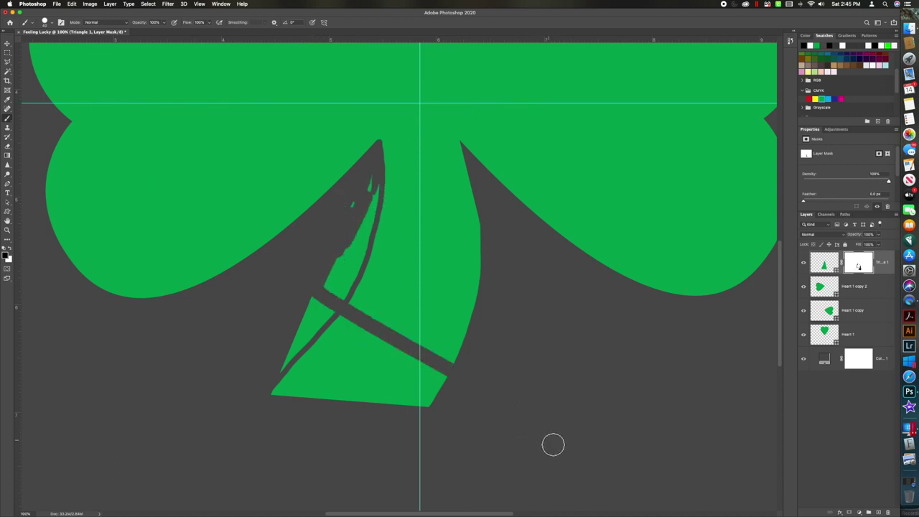
{"action": "left_click", "coordinate": [10, 249]}
{"action": "mouse_move", "coordinate": [396, 310]}
{"action": "left_mouse_down"}
{"action": "mouse_move", "coordinate": [371, 324]}
{"action": "mouse_move", "coordinate": [359, 310]}
{"action": "mouse_move", "coordinate": [346, 318]}
{"action": "mouse_move", "coordinate": [386, 318]}
{"action": "mouse_move", "coordinate": [410, 333]}
{"action": "mouse_move", "coordinate": [447, 359]}
{"action": "mouse_move", "coordinate": [438, 373]}
{"action": "mouse_move", "coordinate": [449, 358]}
{"action": "left_mouse_up"}
{"action": "key", "text": "bracketleft"}
{"action": "key", "text": "bracketleft"}
{"action": "key", "text": "bracketleft"}
{"action": "key", "text": "super+z"}
{"action": "key", "text": "super+z"}
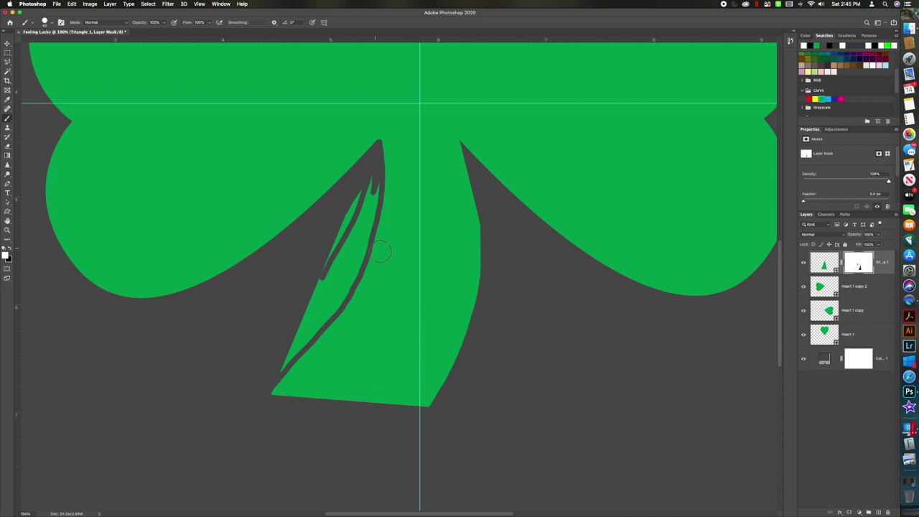
Step: Mask away the remaining leftover triangle outside the stem's left curve with black
{"action": "mouse_move", "coordinate": [374, 178]}
{"action": "left_mouse_down"}
{"action": "mouse_move", "coordinate": [376, 200]}
{"action": "mouse_move", "coordinate": [369, 173]}
{"action": "mouse_move", "coordinate": [275, 371]}
{"action": "mouse_move", "coordinate": [347, 274]}
{"action": "mouse_move", "coordinate": [375, 184]}
{"action": "mouse_move", "coordinate": [362, 255]}
{"action": "mouse_move", "coordinate": [326, 317]}
{"action": "mouse_move", "coordinate": [330, 286]}
{"action": "mouse_move", "coordinate": [363, 217]}
{"action": "mouse_move", "coordinate": [339, 261]}
{"action": "left_mouse_up"}
{"action": "key", "text": "x"}
{"action": "key", "text": "x"}
{"action": "key", "text": "bracketleft"}
{"action": "key", "text": "bracketleft"}
{"action": "key", "text": "bracketleft"}
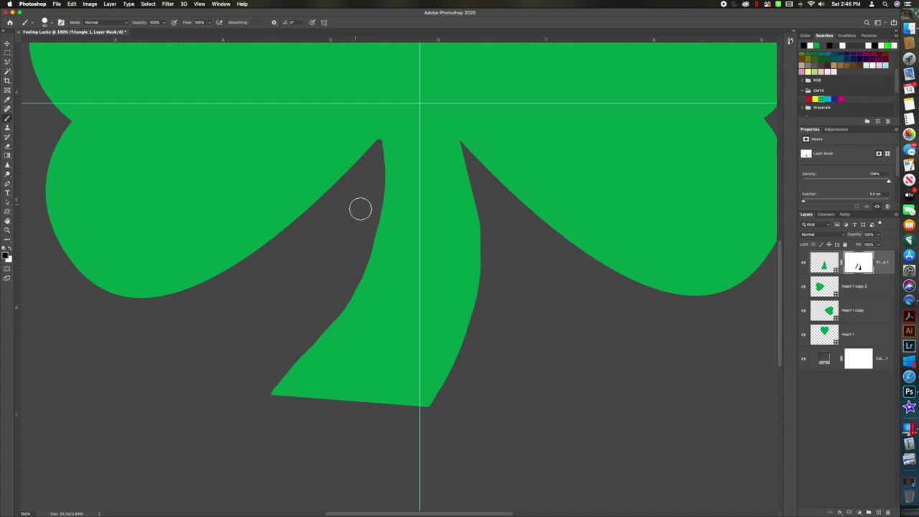
Step: Smooth the bend on the stem's left edge by painting the layer mask with a smaller black brush
{"action": "key", "text": "bracketright"}
{"action": "key", "text": "bracketright"}
{"action": "key", "text": "bracketright"}
{"action": "key", "text": "bracketleft"}
{"action": "key", "text": "bracketleft"}
{"action": "key", "text": "bracketleft"}
{"action": "key", "text": "bracketleft"}
{"action": "key", "text": "bracketleft"}
{"action": "key", "text": "bracketleft"}
{"action": "left_click_drag", "start_coordinate": [359, 278], "coordinate": [332, 310]}
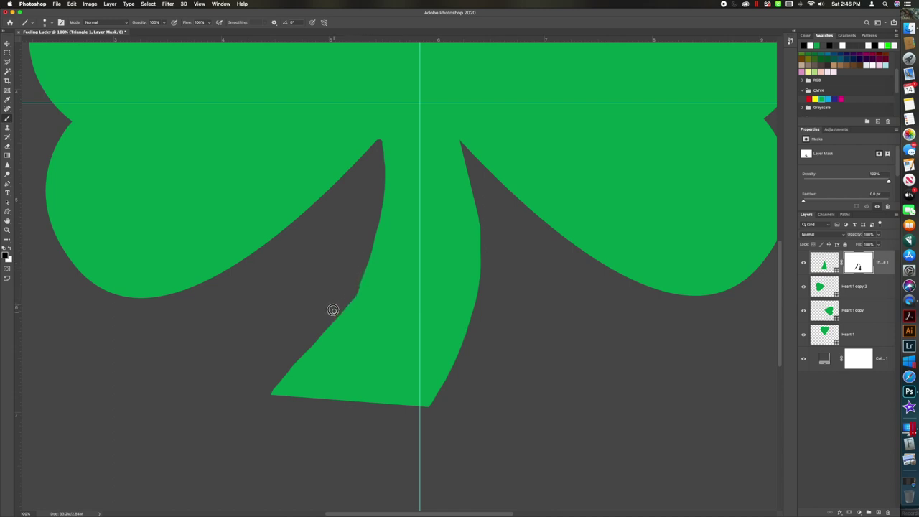
{"action": "left_click", "coordinate": [358, 280], "text": "shift"}
{"action": "scroll", "coordinate": [266, 263], "scroll_direction": "down", "scroll_amount": 3}
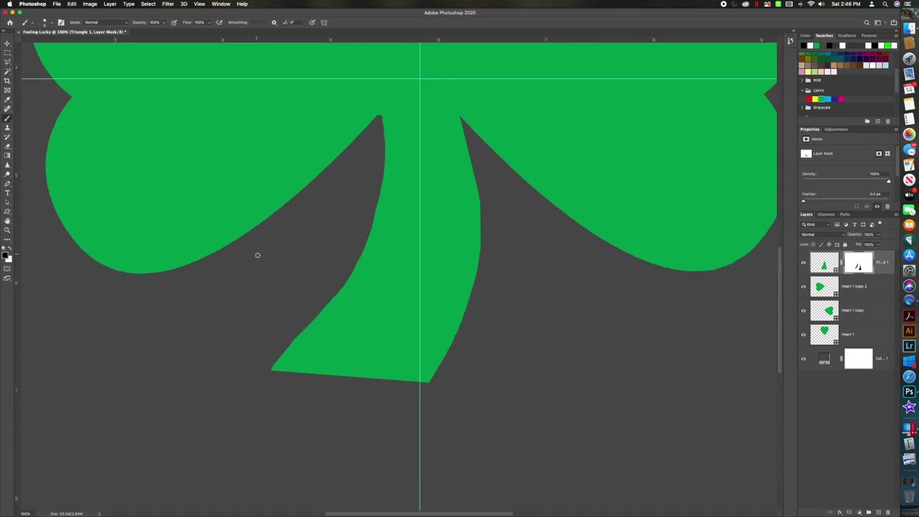
{"action": "left_click", "coordinate": [200, 5]}
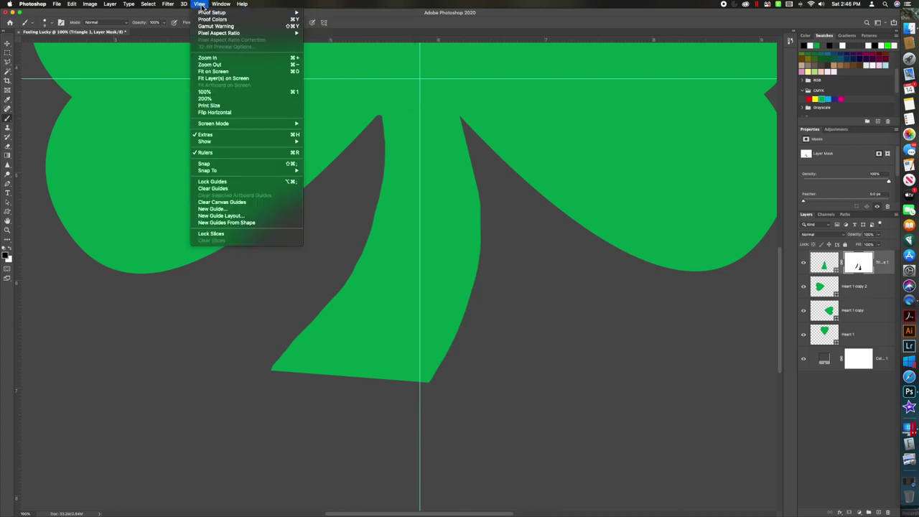
{"action": "left_click", "coordinate": [218, 71]}
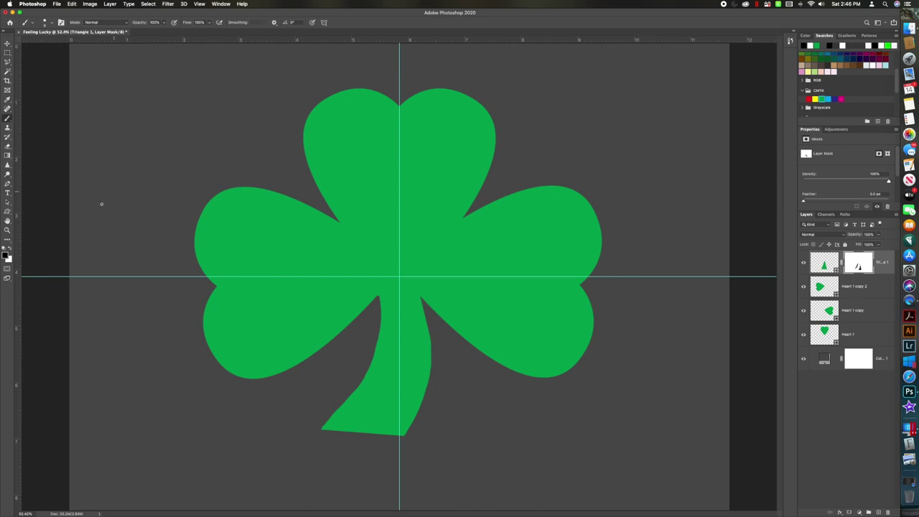
Step: Touch up the stem's outline on the layer mask, including the point where its left side meets the leaf
{"action": "left_click", "coordinate": [8, 230]}
{"action": "left_click", "coordinate": [364, 349]}
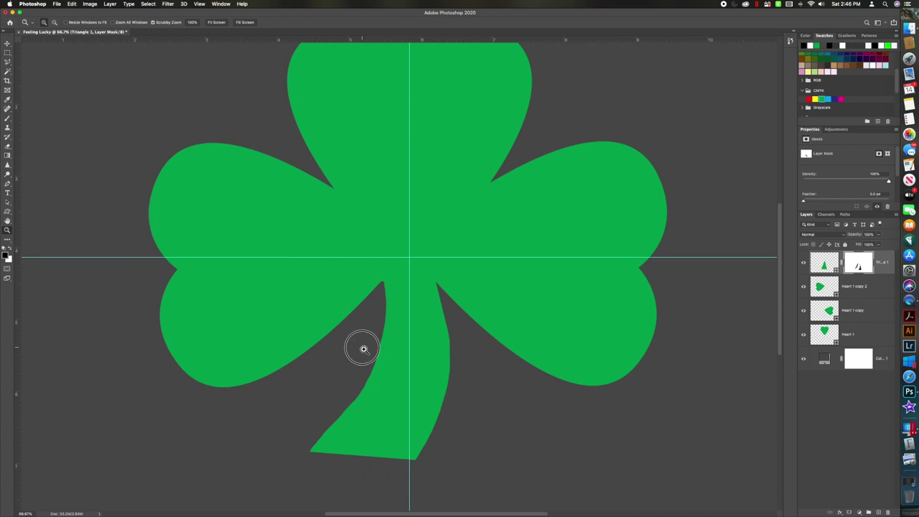
{"action": "left_click", "coordinate": [364, 350]}
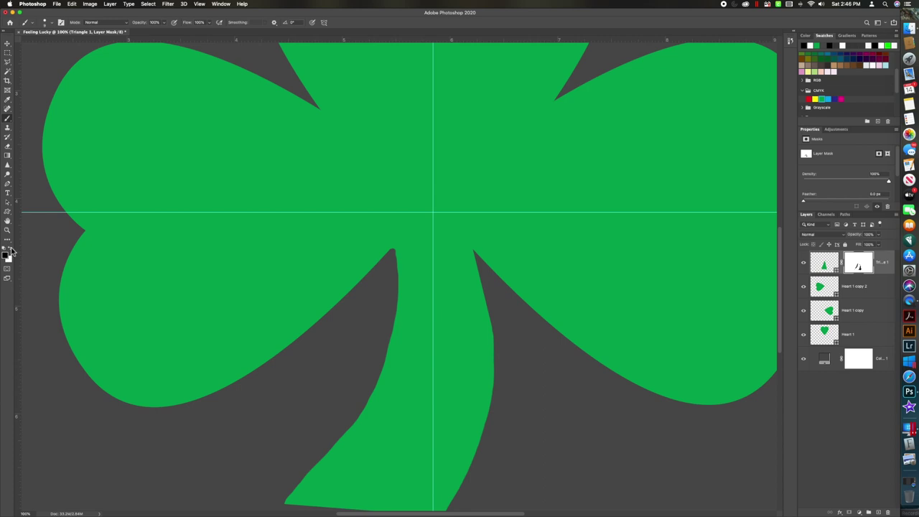
{"action": "scroll", "coordinate": [273, 215], "scroll_direction": "down", "scroll_amount": 5}
{"action": "left_click", "coordinate": [201, 5]}
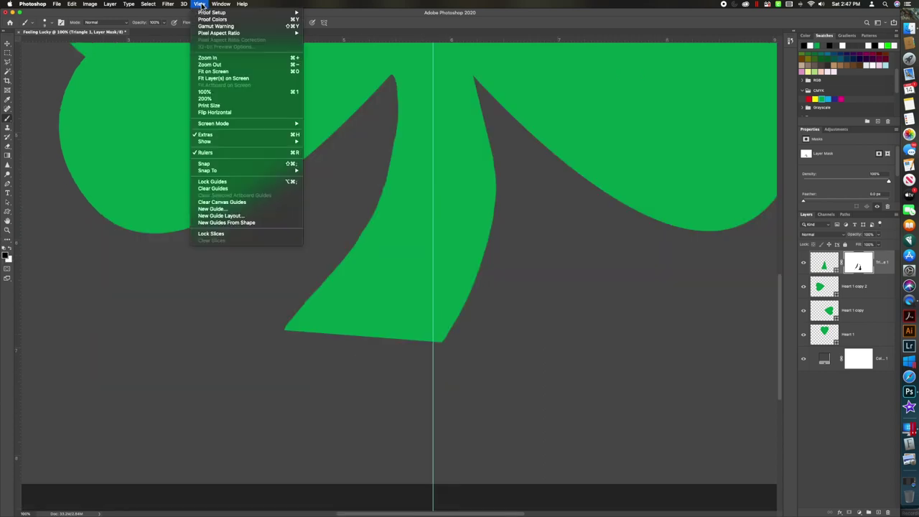
{"action": "left_click", "coordinate": [237, 72]}
{"action": "key", "text": "super+0"}
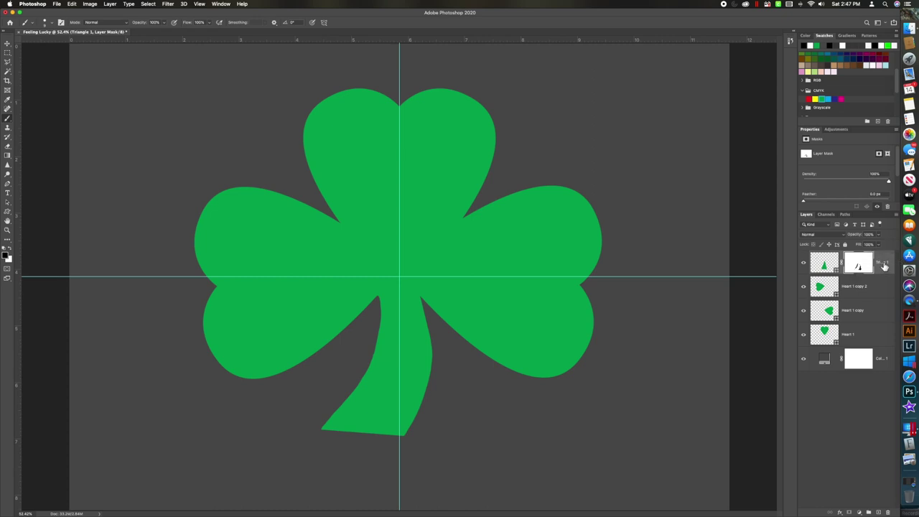
Step: Group the triangle layer and the three heart layers into a group named Shamrock
{"action": "left_click", "coordinate": [855, 338], "text": "shift"}
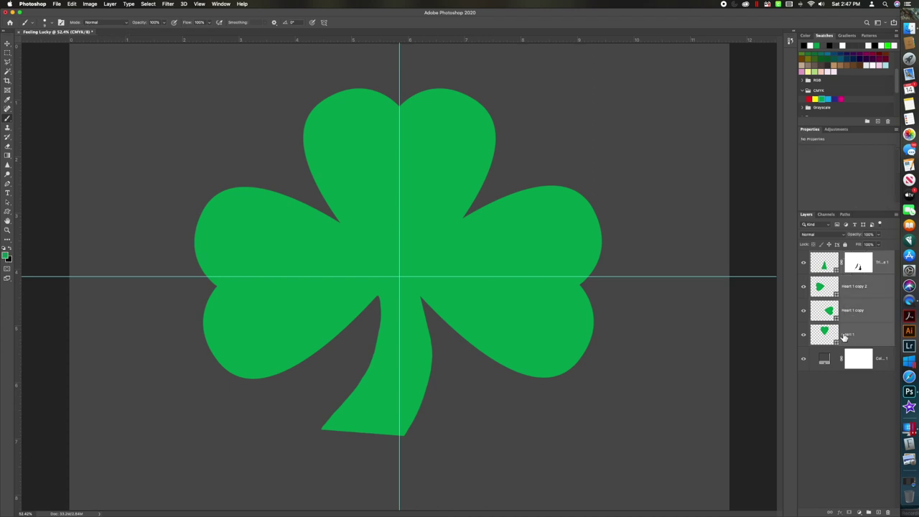
{"action": "right_click", "coordinate": [857, 299]}
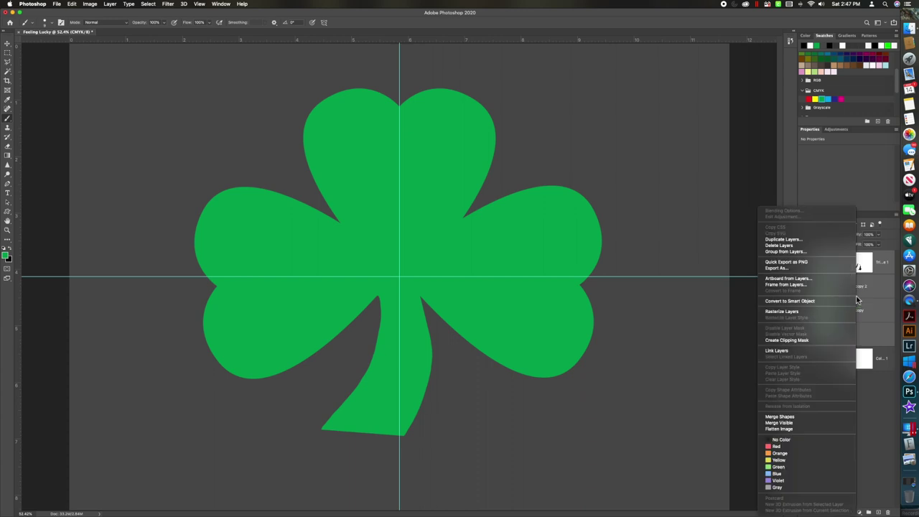
{"action": "left_click", "coordinate": [805, 251]}
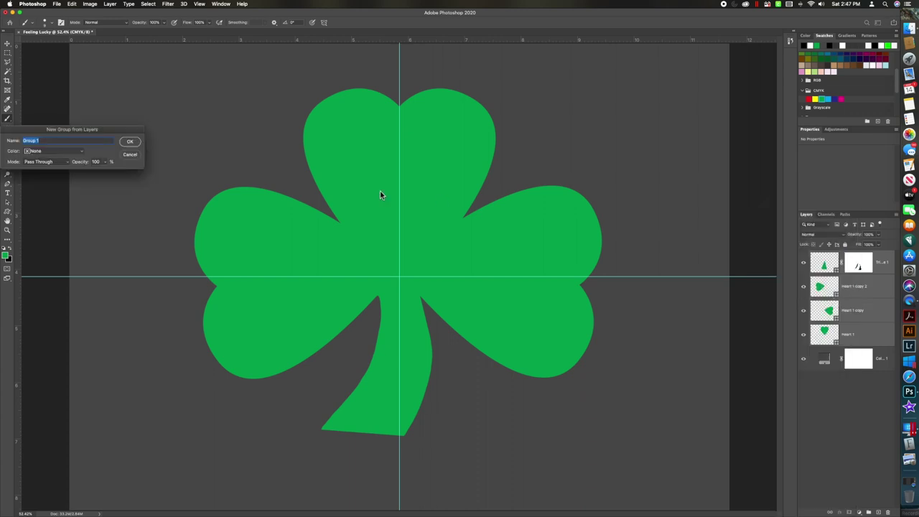
{"action": "type", "text": "Shamrock"}
{"action": "left_click", "coordinate": [132, 143]}
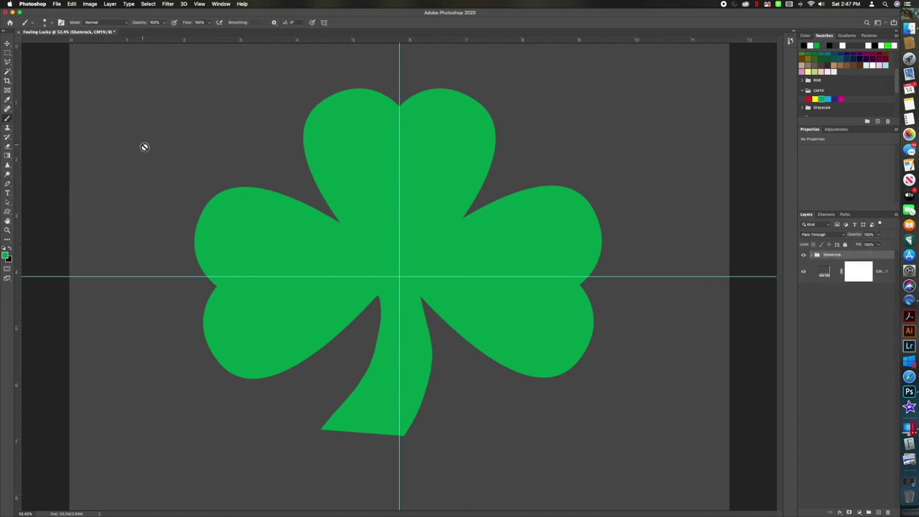
Step: Ungroup the Shamrock group back into its separate layers
{"action": "right_click", "coordinate": [844, 256]}
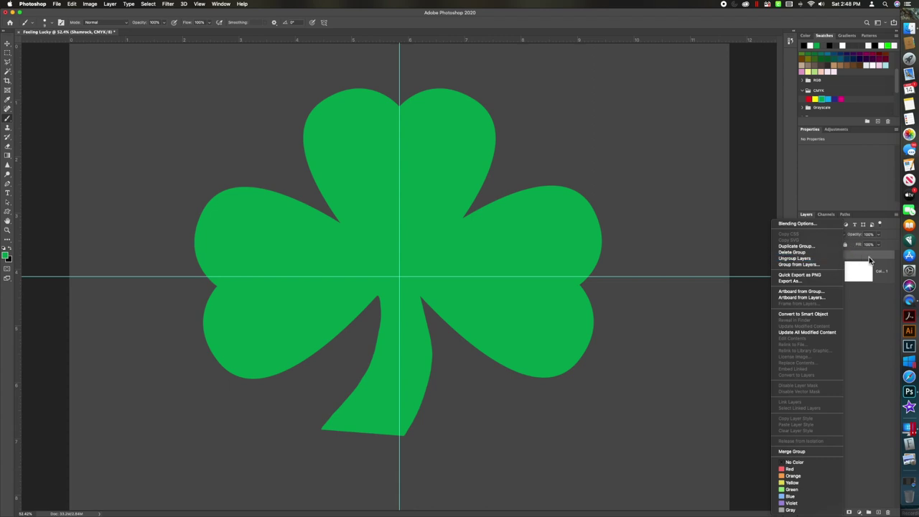
{"action": "left_click", "coordinate": [871, 260]}
{"action": "key", "text": "super+shift+g"}
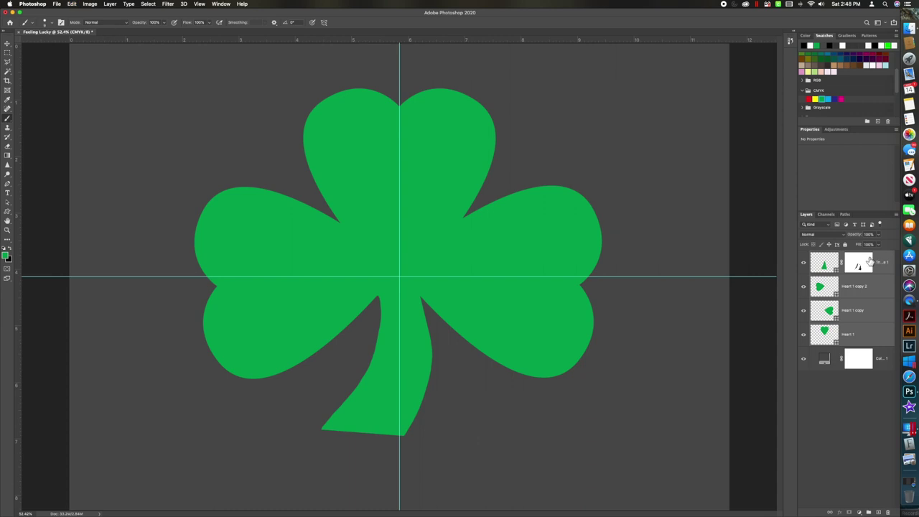
Step: Merge the triangle and three heart shapes into one layer and rasterize the merged layer
{"action": "right_click", "coordinate": [871, 298]}
{"action": "left_click", "coordinate": [819, 416]}
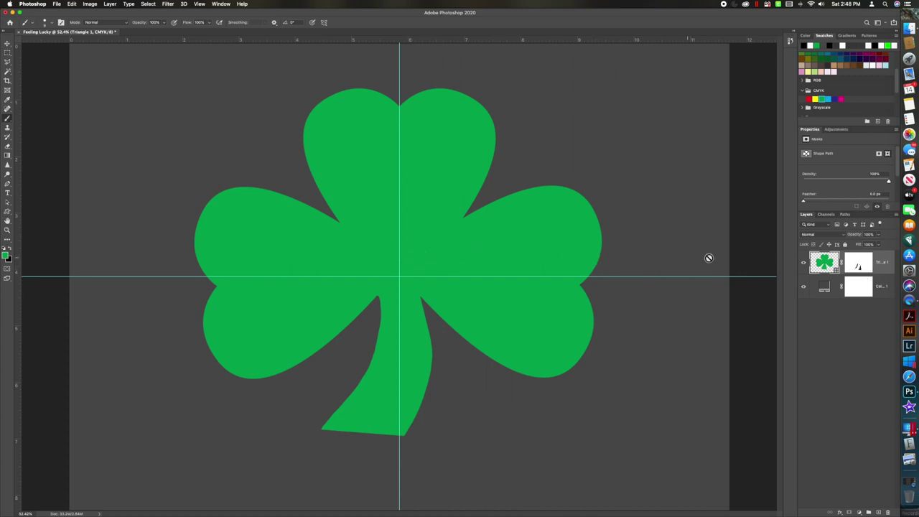
{"action": "left_click", "coordinate": [861, 266]}
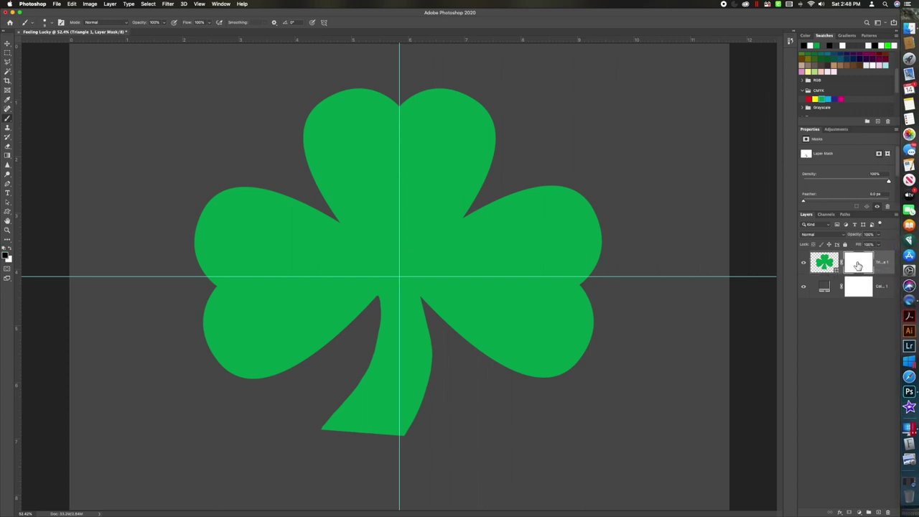
{"action": "right_click", "coordinate": [886, 267]}
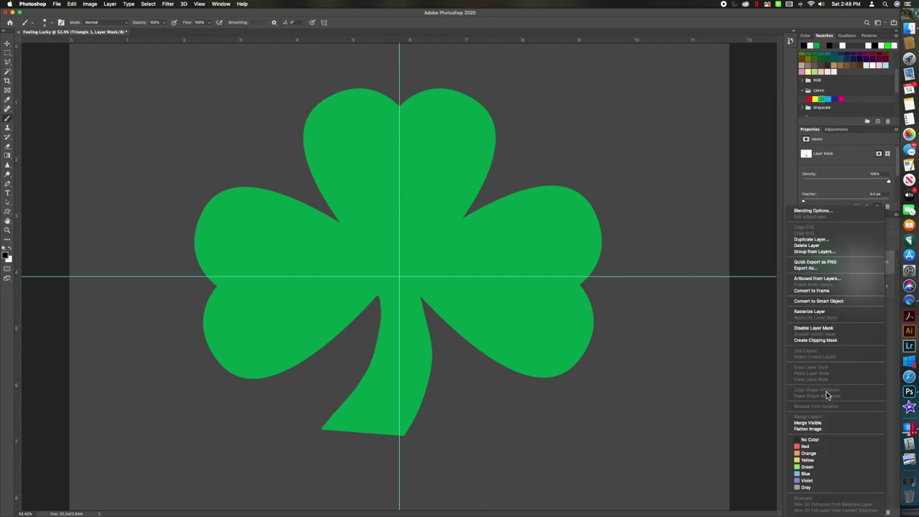
{"action": "left_click", "coordinate": [819, 311]}
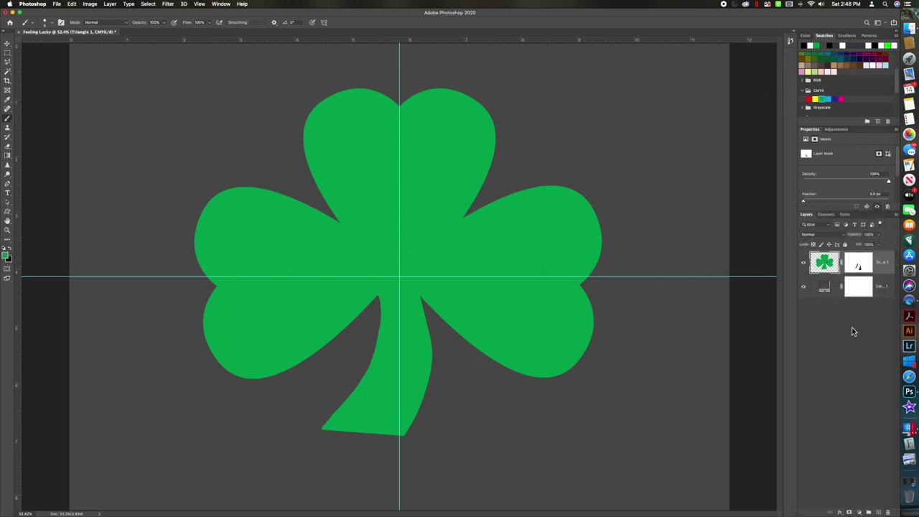
Step: Apply the shamrock layer's mask permanently and add a fresh white layer mask to the layer
{"action": "right_click", "coordinate": [864, 267]}
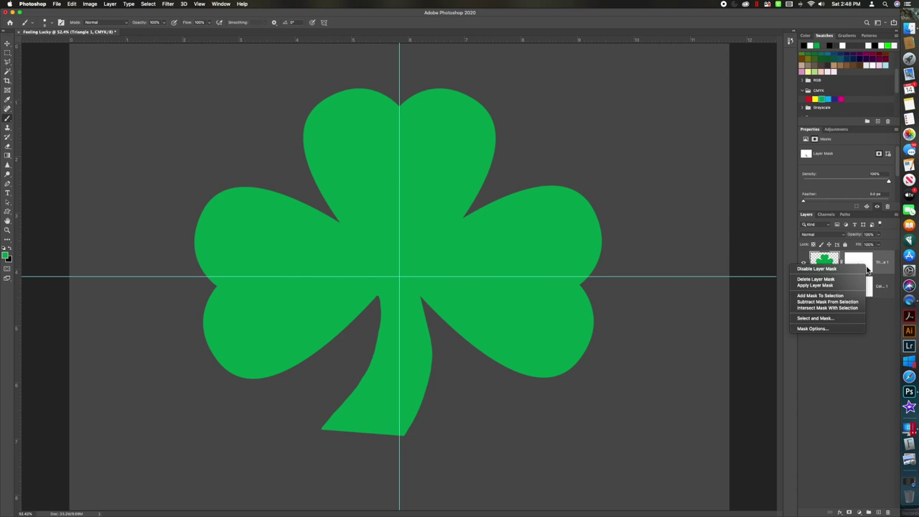
{"action": "left_click", "coordinate": [853, 285]}
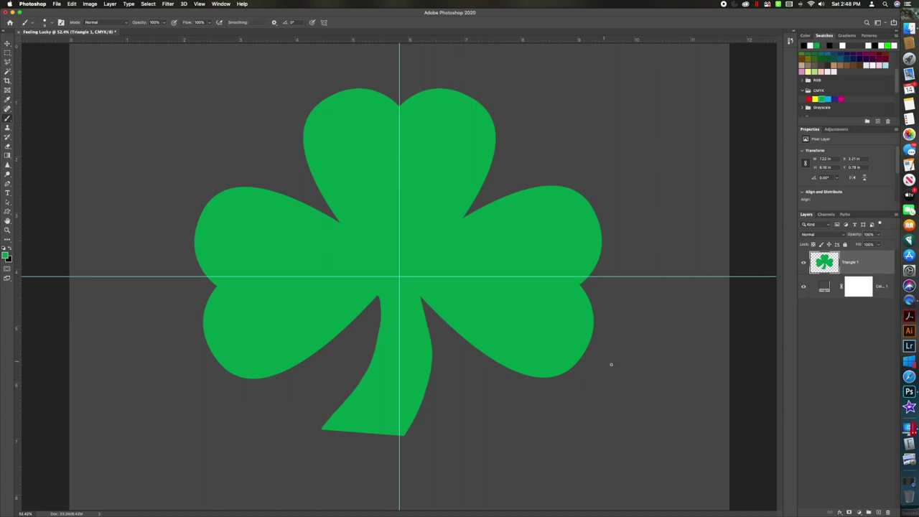
{"action": "left_click", "coordinate": [851, 512]}
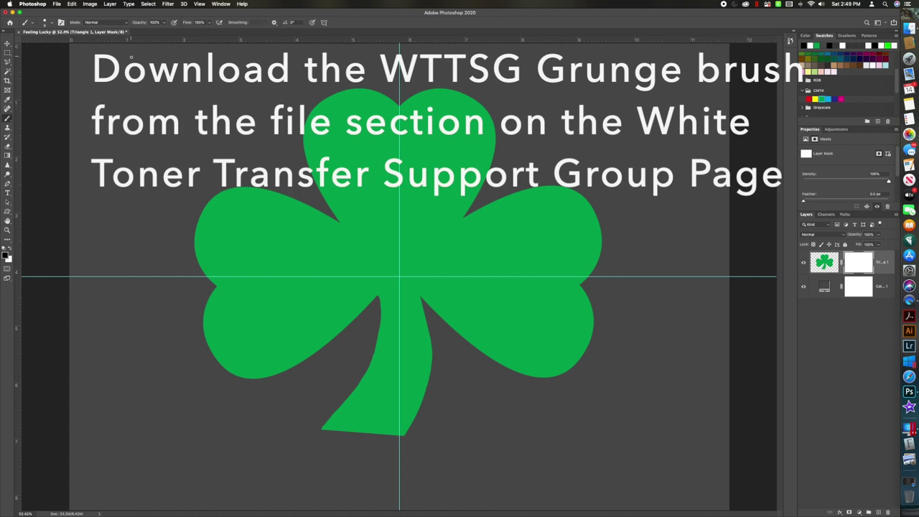
Step: Open the brush presets list and view the file browser for importing brushes, closing it without importing
{"action": "left_click", "coordinate": [62, 23]}
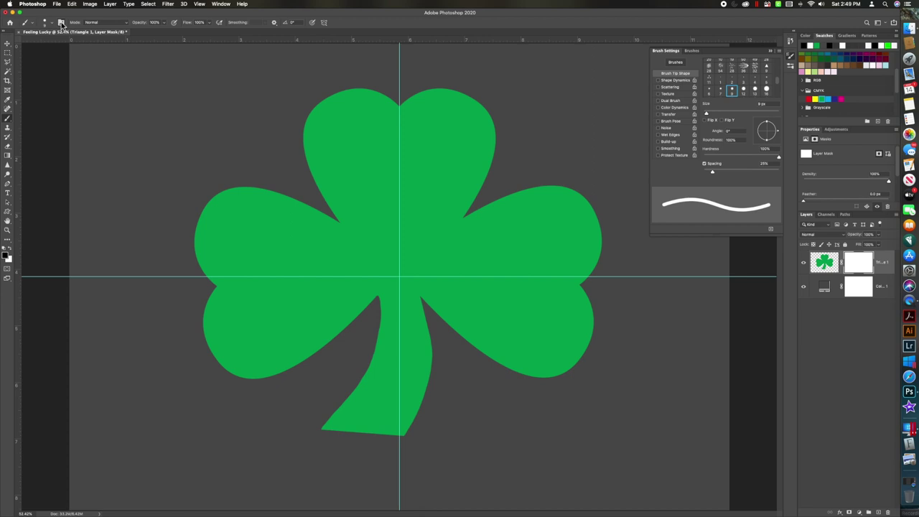
{"action": "left_click", "coordinate": [692, 51]}
{"action": "left_click", "coordinate": [777, 52]}
{"action": "left_click", "coordinate": [780, 53]}
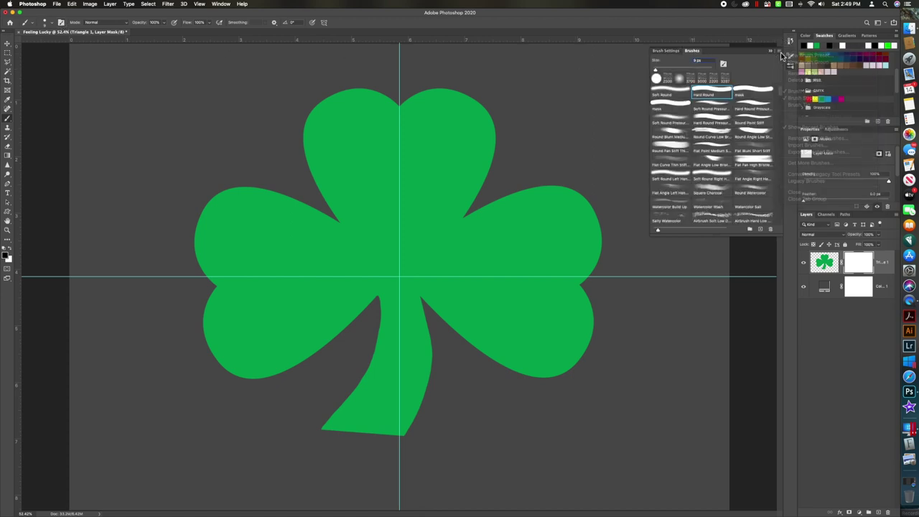
{"action": "left_click", "coordinate": [780, 53]}
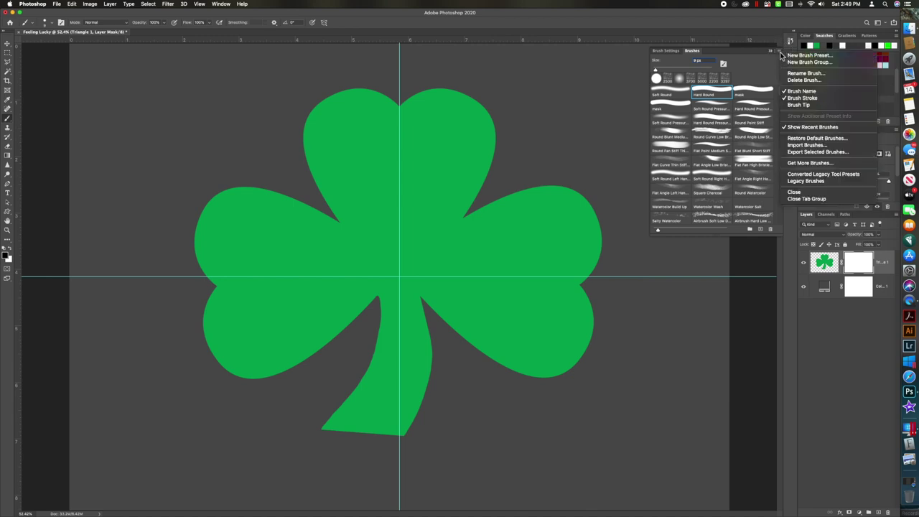
{"action": "left_click", "coordinate": [803, 145]}
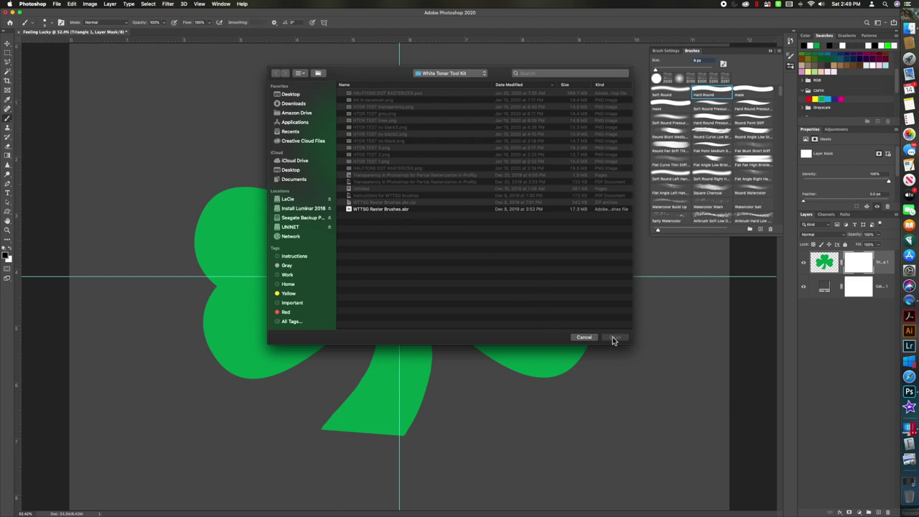
{"action": "left_click", "coordinate": [587, 341]}
{"action": "left_click", "coordinate": [587, 339]}
Step: Distress the shamrock by stamping the WTTSG Grungy Brush once in black at 5000 px over its center on the layer mask
{"action": "scroll", "coordinate": [732, 189], "scroll_direction": "down", "scroll_amount": 10}
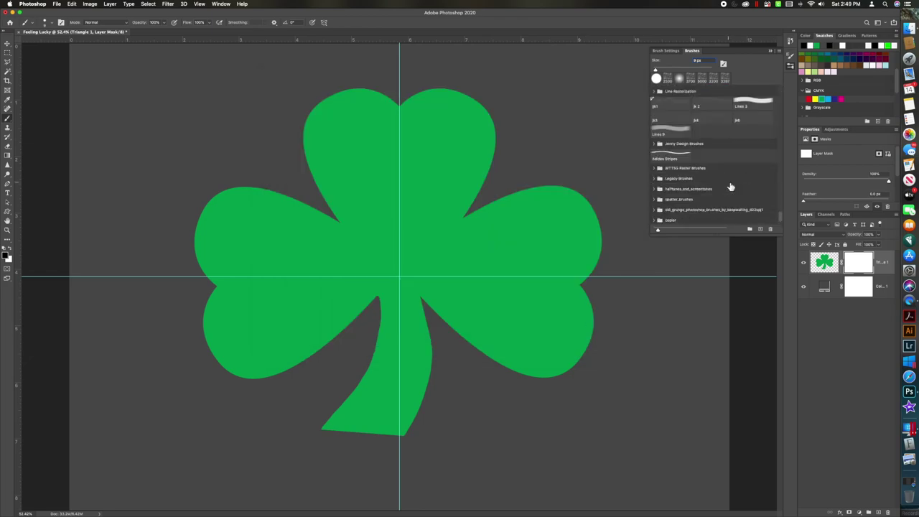
{"action": "left_click", "coordinate": [679, 220]}
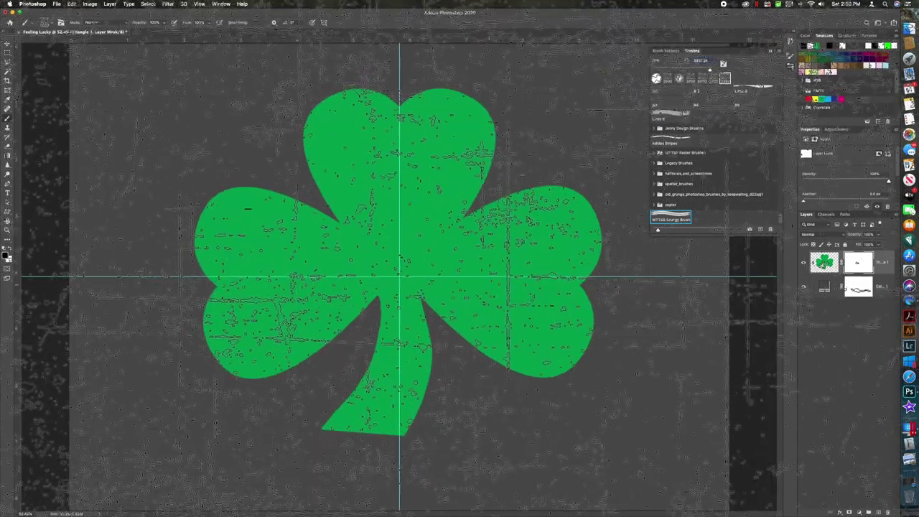
{"action": "left_click_drag", "start_coordinate": [237, 280], "coordinate": [575, 277]}
{"action": "key", "text": "super+z"}
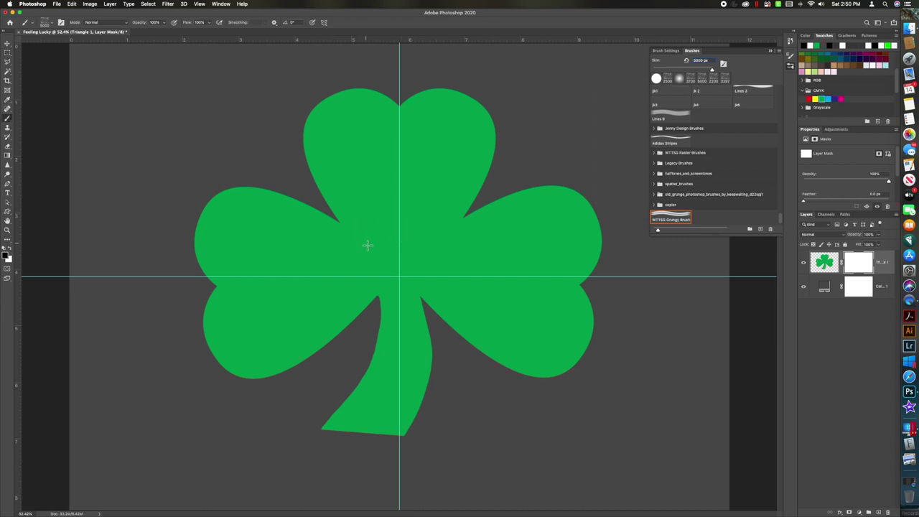
{"action": "left_click", "coordinate": [400, 277]}
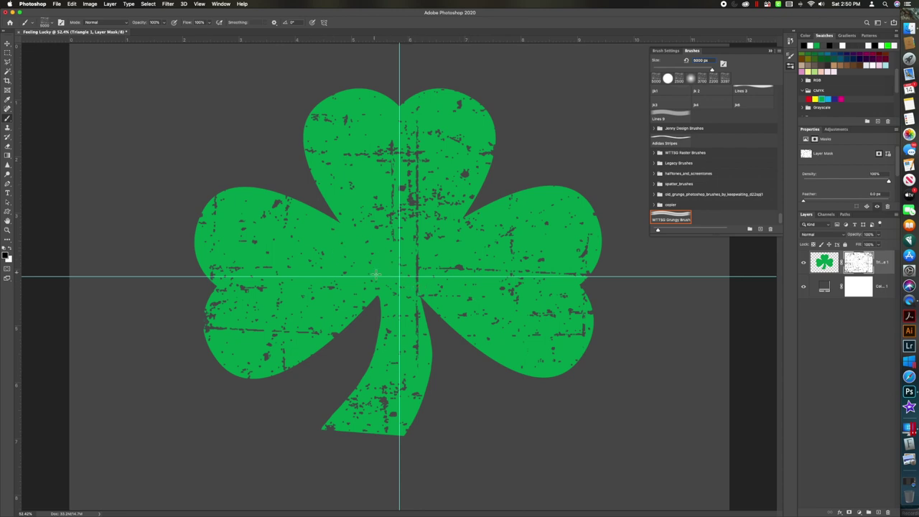
Step: Undo the single large stamp, reduce the WTTSG Grungy Brush to 2900 px and stamp it across the shamrock's mask
{"action": "key", "text": "super+z"}
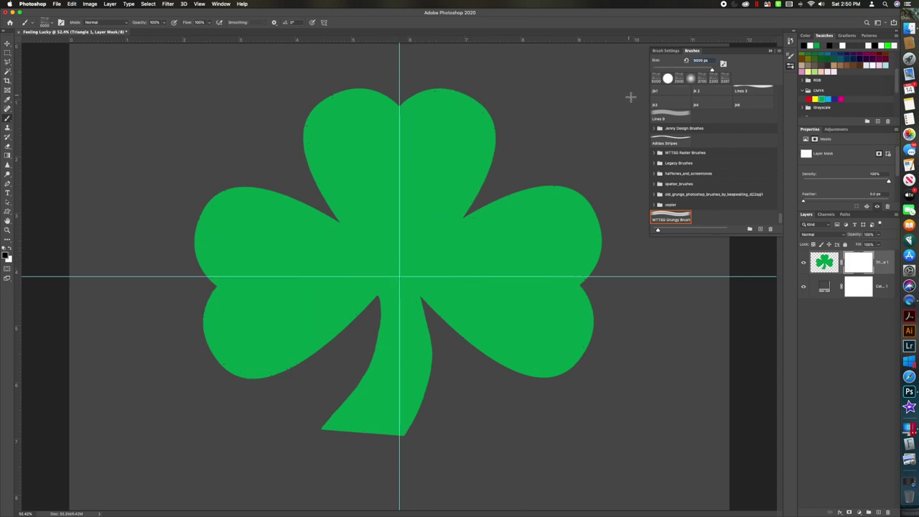
{"action": "left_click_drag", "start_coordinate": [713, 72], "coordinate": [709, 72]}
{"action": "left_click_drag", "start_coordinate": [712, 71], "coordinate": [710, 71]}
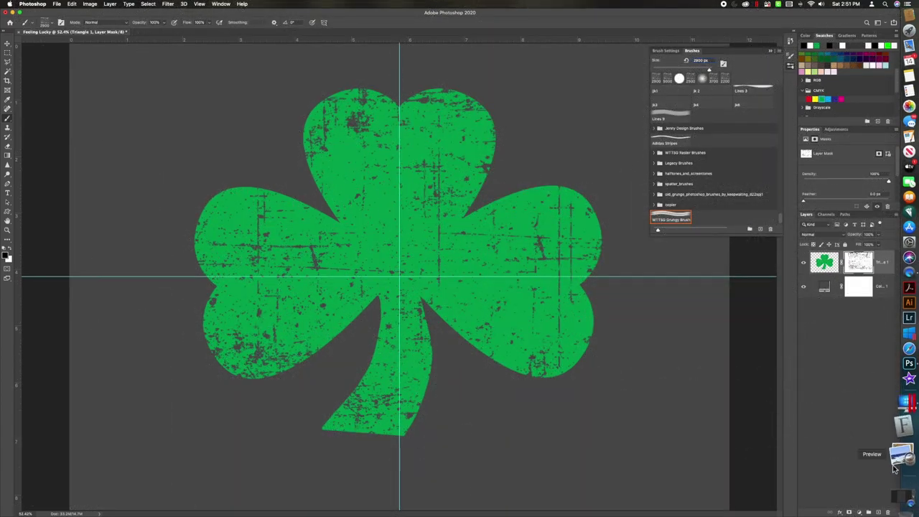
Step: Inspect the shamrock's grunge texture against transparency at 200% with the background fill layer hidden, then restore the full view and background
{"action": "left_click", "coordinate": [805, 288]}
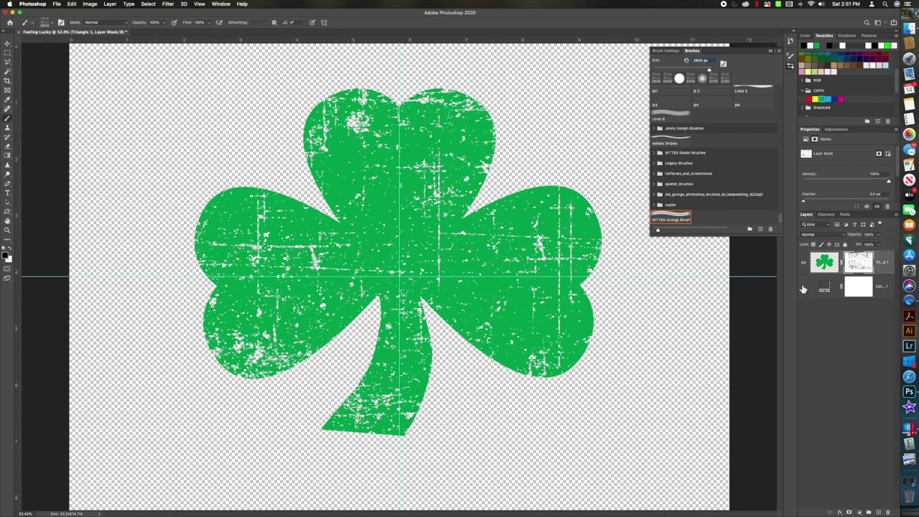
{"action": "left_click", "coordinate": [804, 288]}
{"action": "left_click", "coordinate": [804, 287]}
{"action": "left_click", "coordinate": [9, 45]}
{"action": "left_click", "coordinate": [7, 230]}
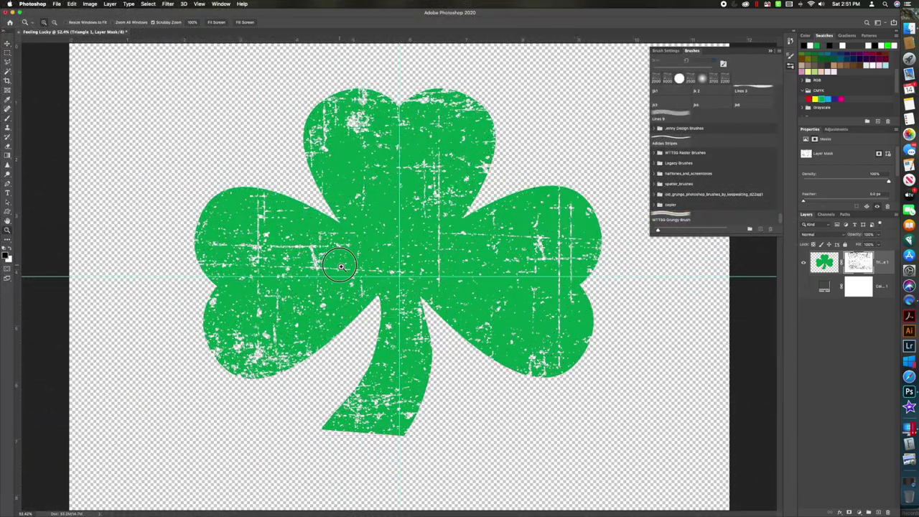
{"action": "left_click", "coordinate": [339, 265]}
{"action": "left_click", "coordinate": [341, 266]}
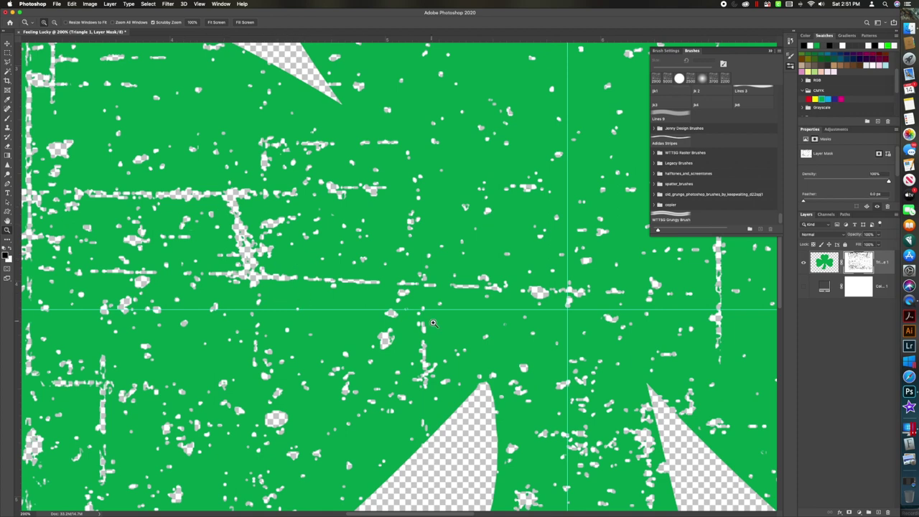
{"action": "left_click", "coordinate": [200, 4]}
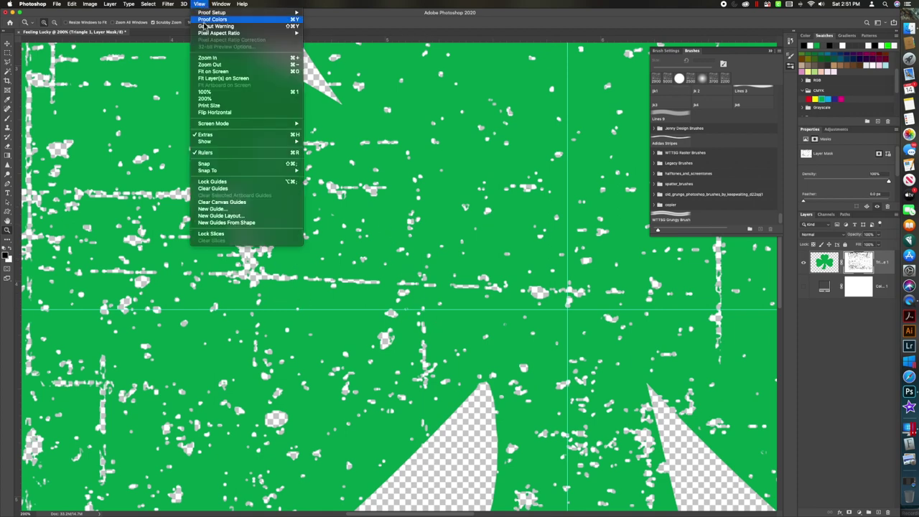
{"action": "left_click", "coordinate": [225, 73]}
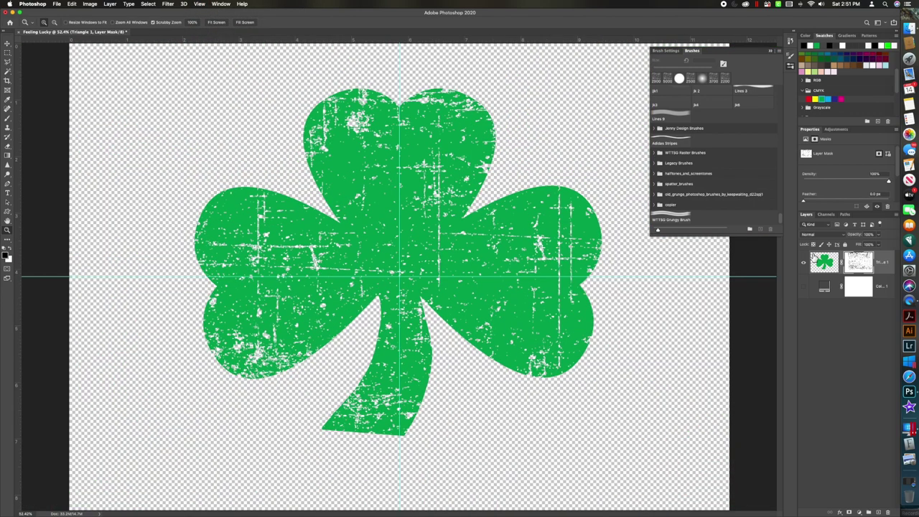
{"action": "left_click", "coordinate": [804, 286]}
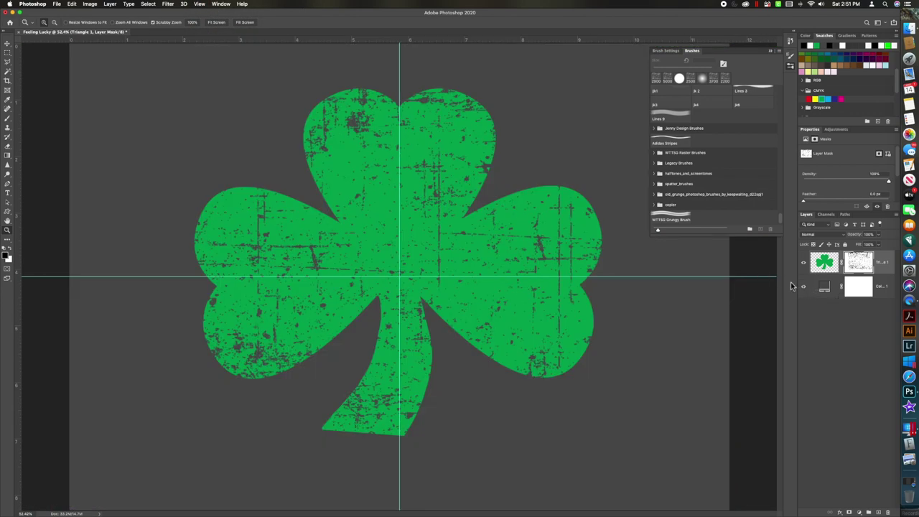
Step: Add the centre-aligned text "Feeling Lucky" in the hey-girl font at the guide intersection on the shamrock
{"action": "left_click", "coordinate": [771, 52]}
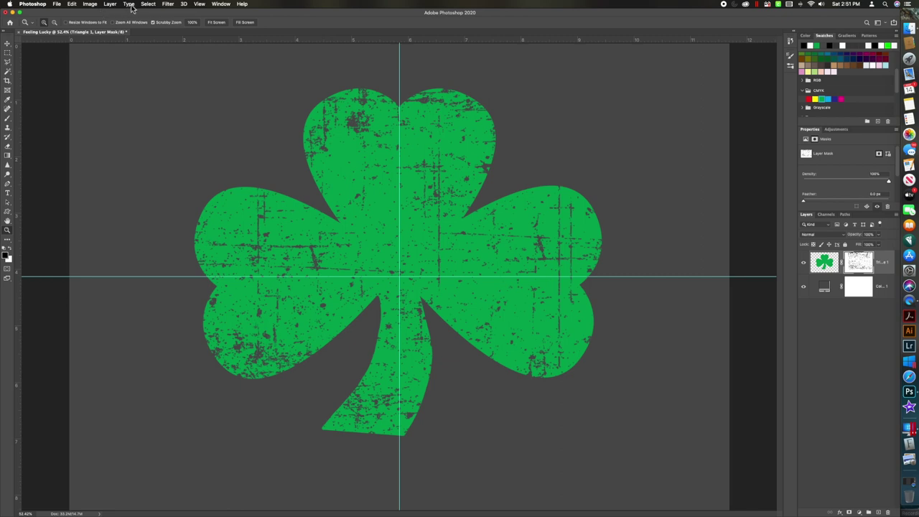
{"action": "left_click", "coordinate": [7, 194]}
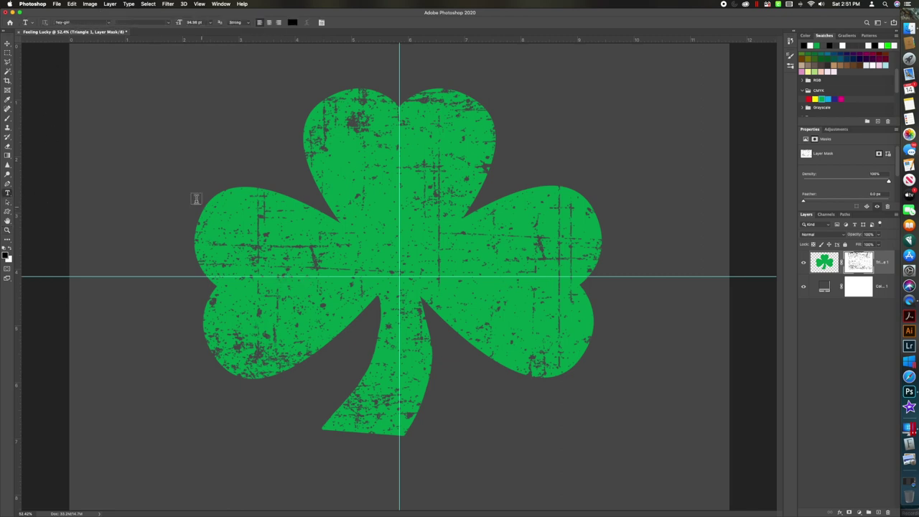
{"action": "left_click", "coordinate": [109, 23]}
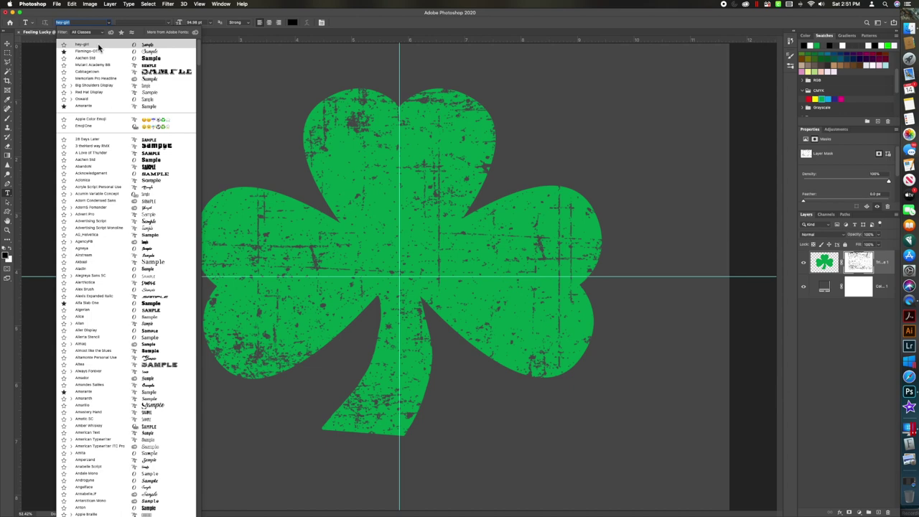
{"action": "left_click", "coordinate": [96, 45]}
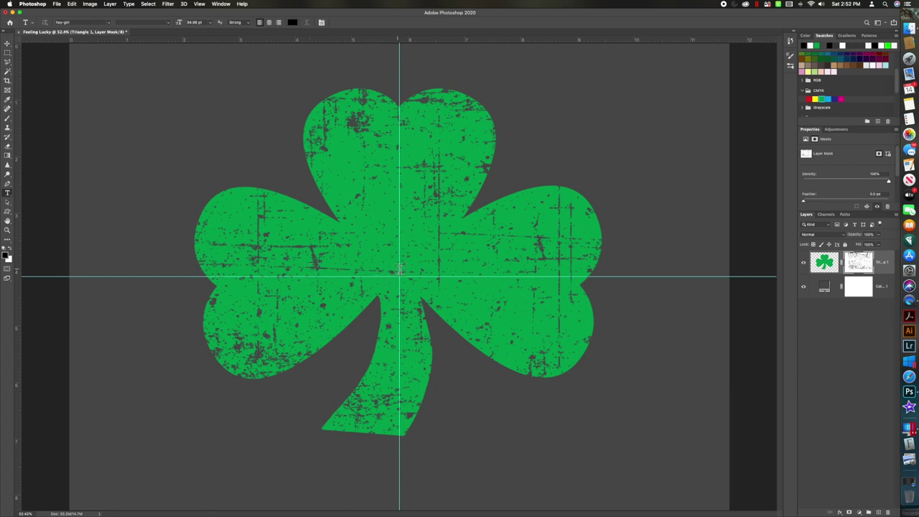
{"action": "left_click", "coordinate": [269, 23]}
{"action": "left_click", "coordinate": [402, 280]}
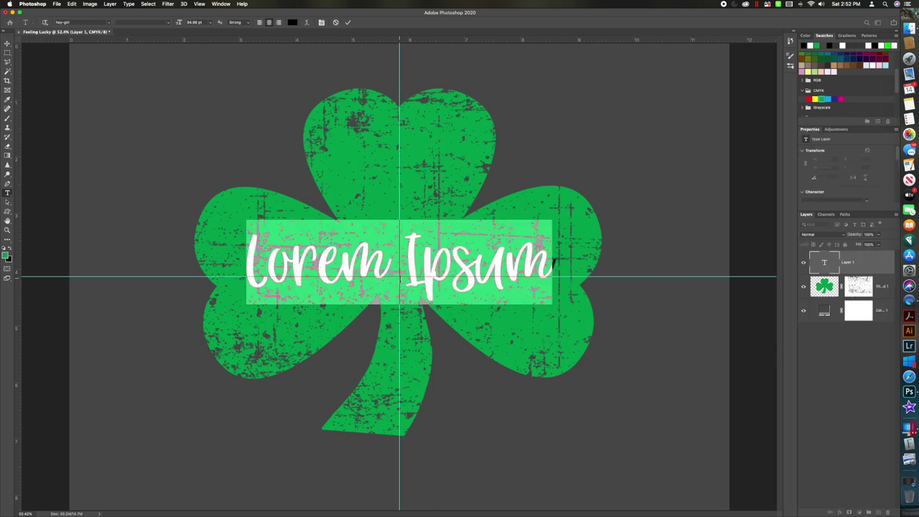
{"action": "type", "text": "Fee"}
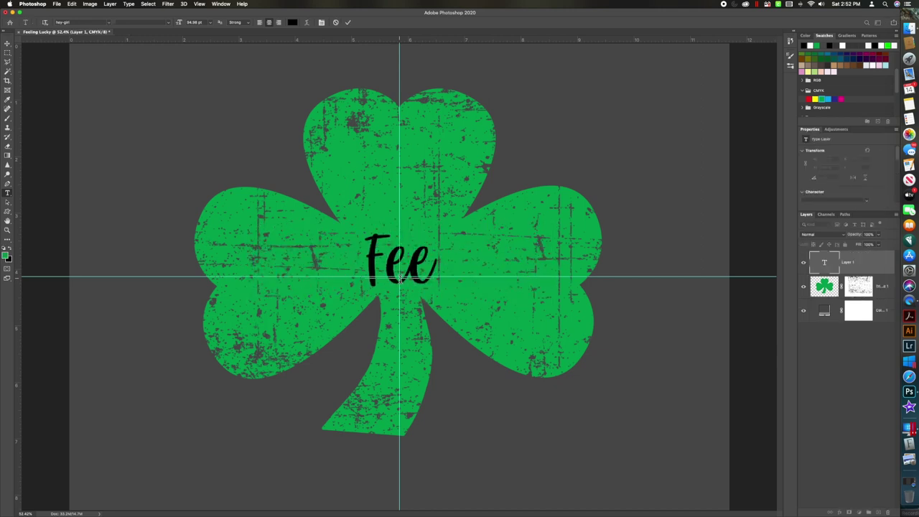
{"action": "type", "text": "ling Lu"}
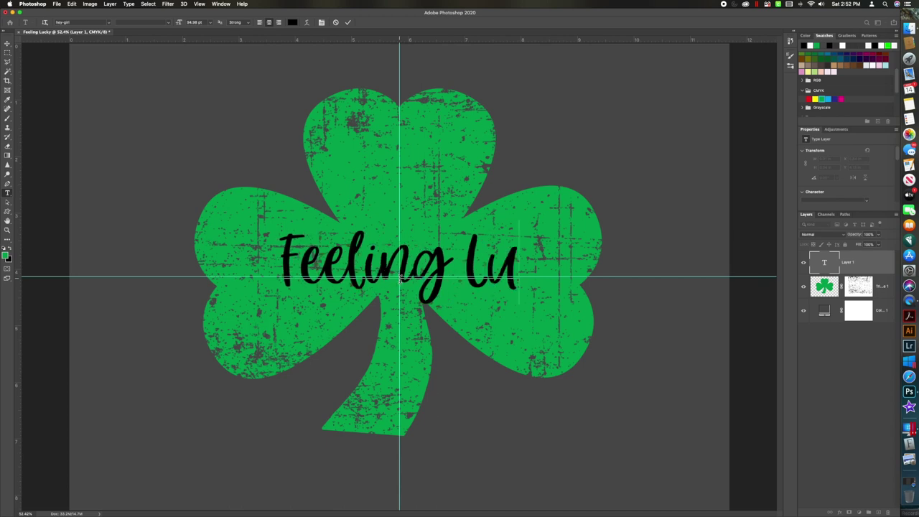
{"action": "type", "text": "cky"}
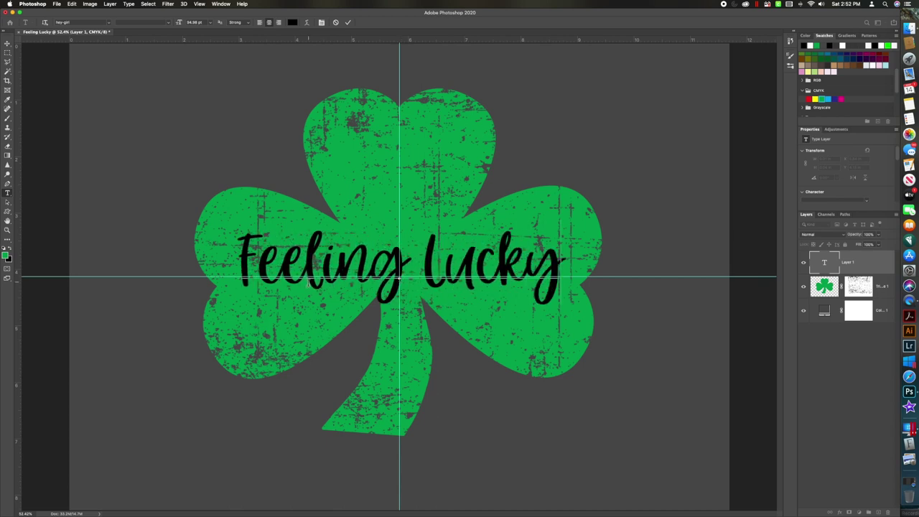
Step: Recolor the whole Feeling Lucky text white and commit the text edit
{"action": "left_click_drag", "start_coordinate": [240, 270], "coordinate": [260, 270]}
{"action": "left_click", "coordinate": [238, 267]}
{"action": "left_click_drag", "start_coordinate": [238, 267], "coordinate": [606, 275]}
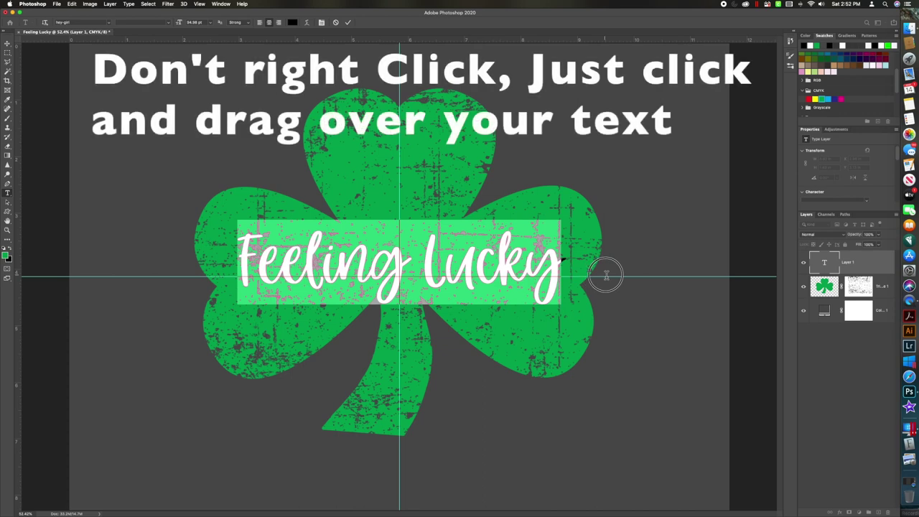
{"action": "left_click", "coordinate": [813, 45]}
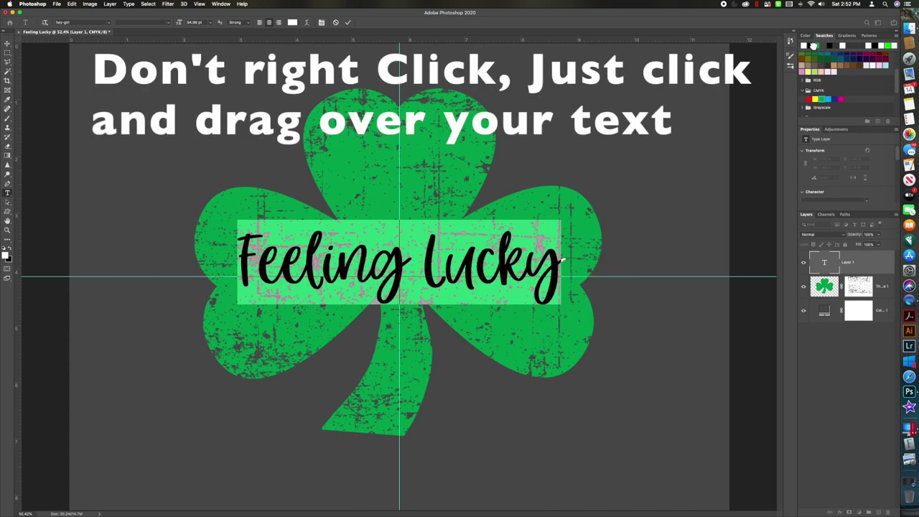
{"action": "left_click", "coordinate": [698, 152]}
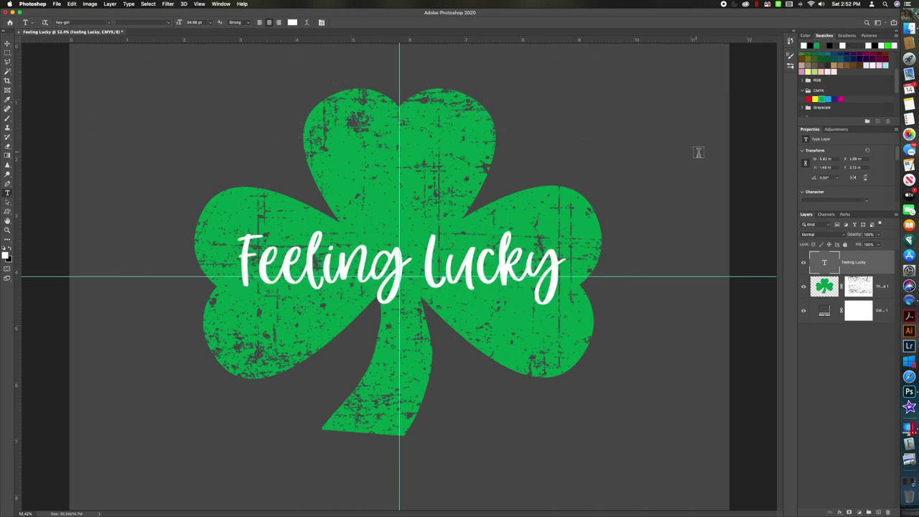
Step: Scale the Feeling Lucky text to about 111% and position it across the middle of the shamrock's side leaves
{"action": "left_click", "coordinate": [7, 45]}
{"action": "left_click_drag", "start_coordinate": [237, 268], "coordinate": [205, 263]}
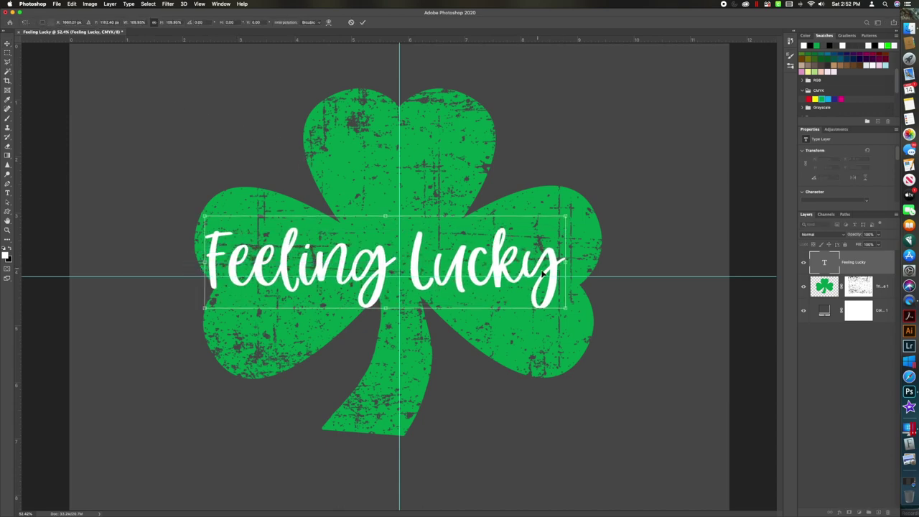
{"action": "left_click_drag", "start_coordinate": [567, 264], "coordinate": [599, 263]}
{"action": "mouse_move", "coordinate": [480, 273]}
{"action": "left_mouse_down"}
{"action": "mouse_move", "coordinate": [492, 268]}
{"action": "mouse_move", "coordinate": [485, 286]}
{"action": "left_mouse_up"}
{"action": "left_click_drag", "start_coordinate": [607, 277], "coordinate": [590, 279]}
{"action": "left_click_drag", "start_coordinate": [211, 277], "coordinate": [224, 276]}
{"action": "left_click_drag", "start_coordinate": [280, 273], "coordinate": [276, 261]}
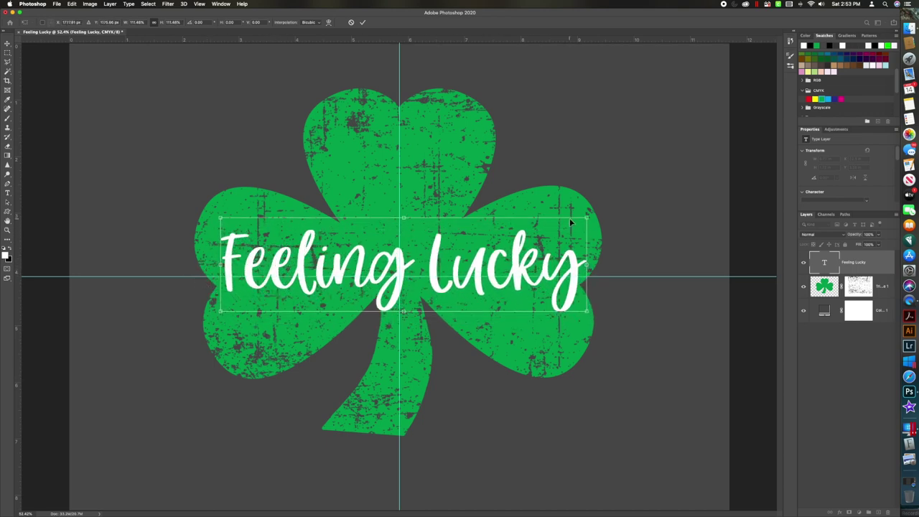
Step: Tilt the Feeling Lucky text to about -4°, reduce its scale to about 110%, nudge it into place and apply the transform
{"action": "left_click_drag", "start_coordinate": [595, 212], "coordinate": [597, 203]}
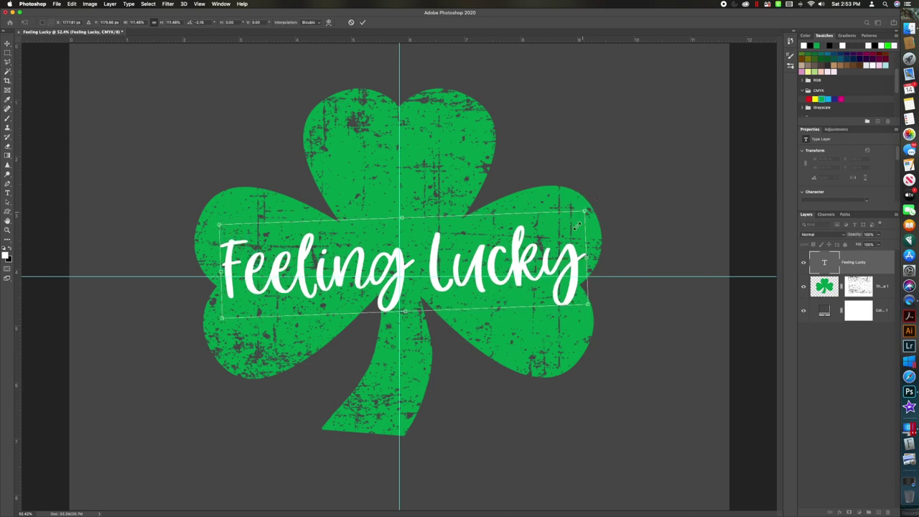
{"action": "left_click_drag", "start_coordinate": [543, 267], "coordinate": [546, 259]}
{"action": "left_click_drag", "start_coordinate": [598, 205], "coordinate": [595, 195]}
{"action": "left_click_drag", "start_coordinate": [499, 268], "coordinate": [499, 273]}
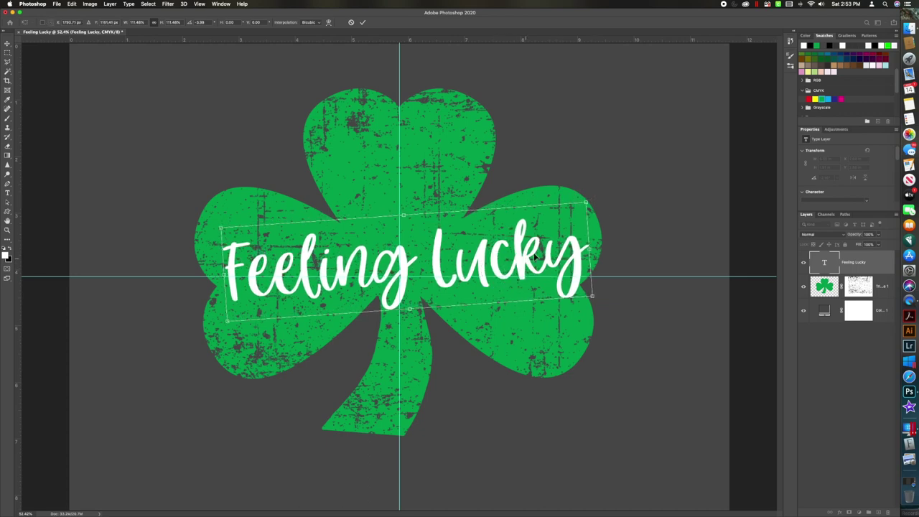
{"action": "left_click_drag", "start_coordinate": [592, 252], "coordinate": [588, 251]}
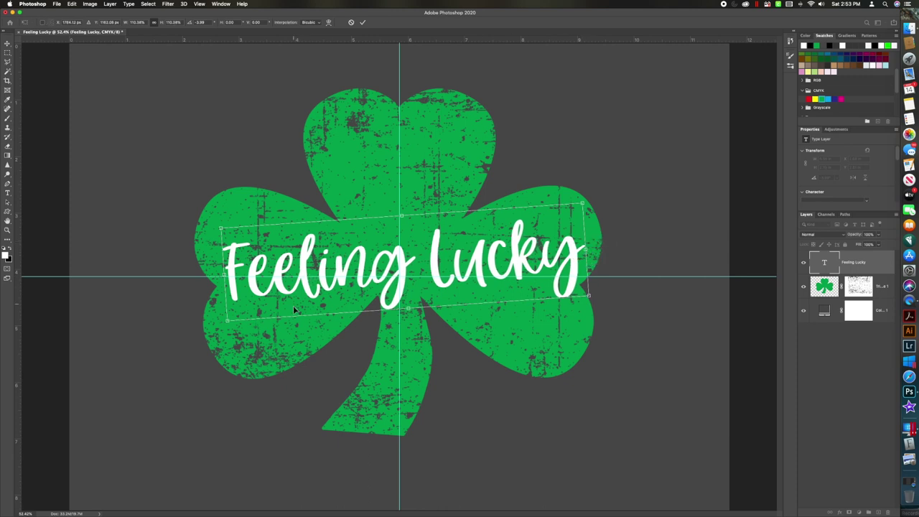
{"action": "left_click_drag", "start_coordinate": [404, 266], "coordinate": [402, 263]}
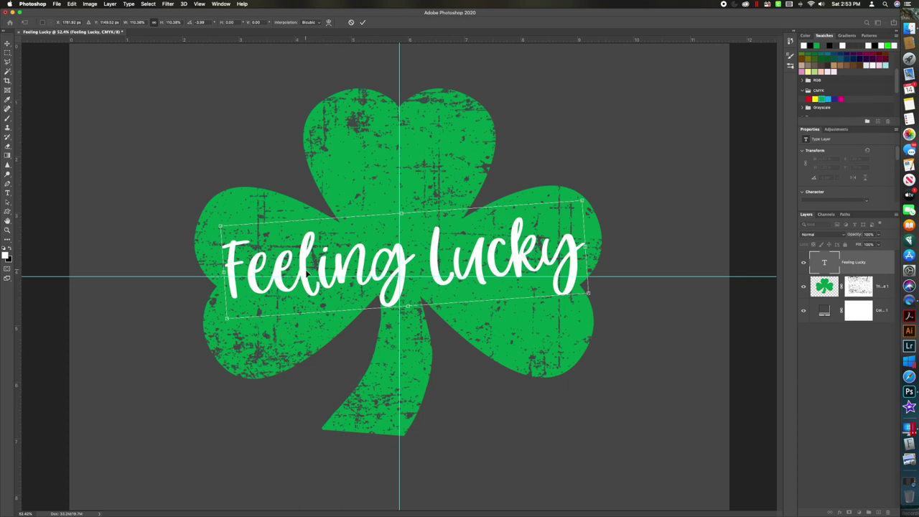
{"action": "key", "text": "Return"}
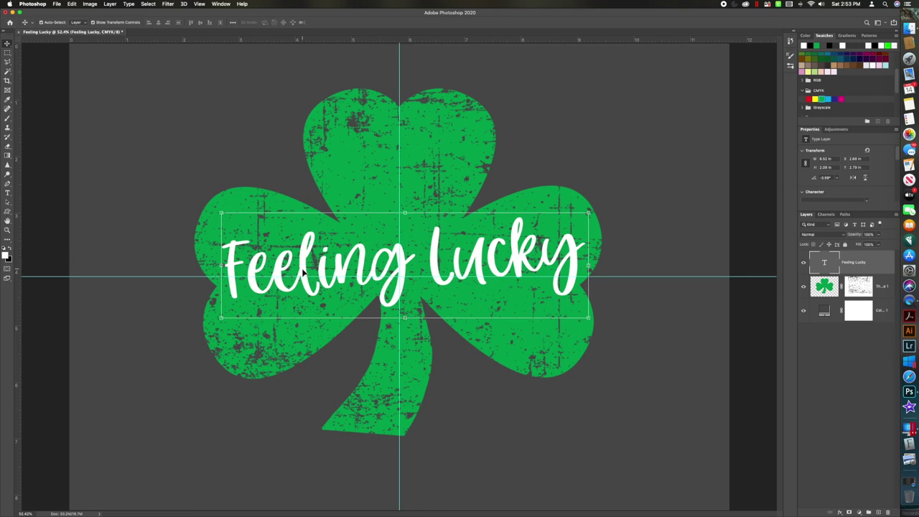
Step: Select the Feeling Lucky text and set its font size to 107.84 pt in the character settings
{"action": "double_click", "coordinate": [304, 271]}
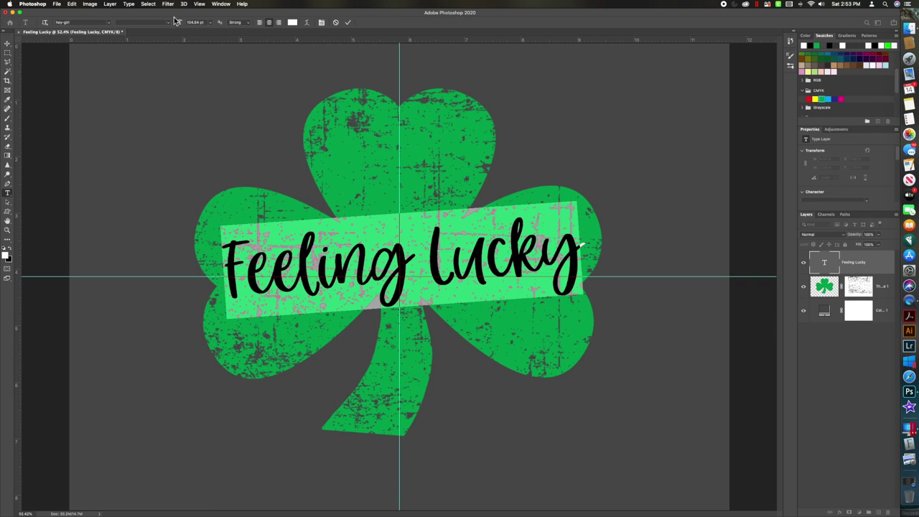
{"action": "left_click", "coordinate": [130, 5]}
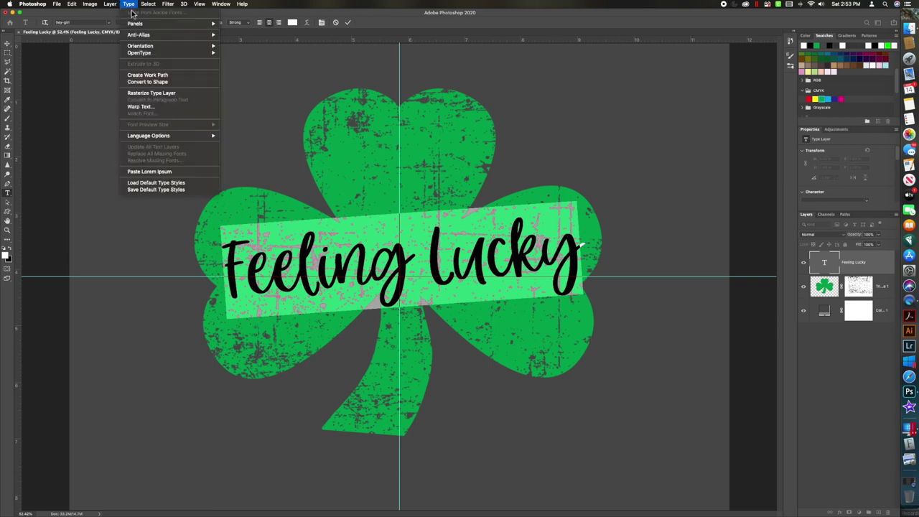
{"action": "mouse_move", "coordinate": [137, 25]}
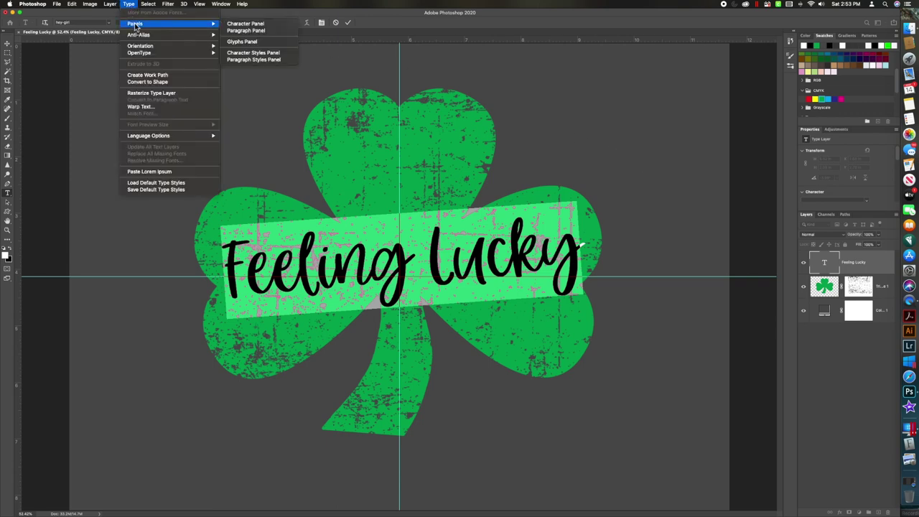
{"action": "left_click", "coordinate": [243, 25]}
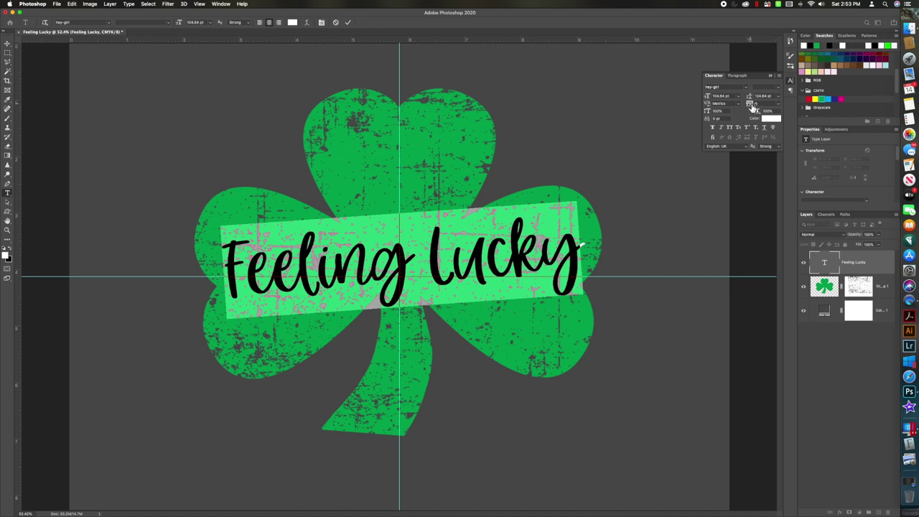
{"action": "left_click_drag", "start_coordinate": [751, 106], "coordinate": [752, 107]}
{"action": "left_click_drag", "start_coordinate": [710, 99], "coordinate": [711, 98]}
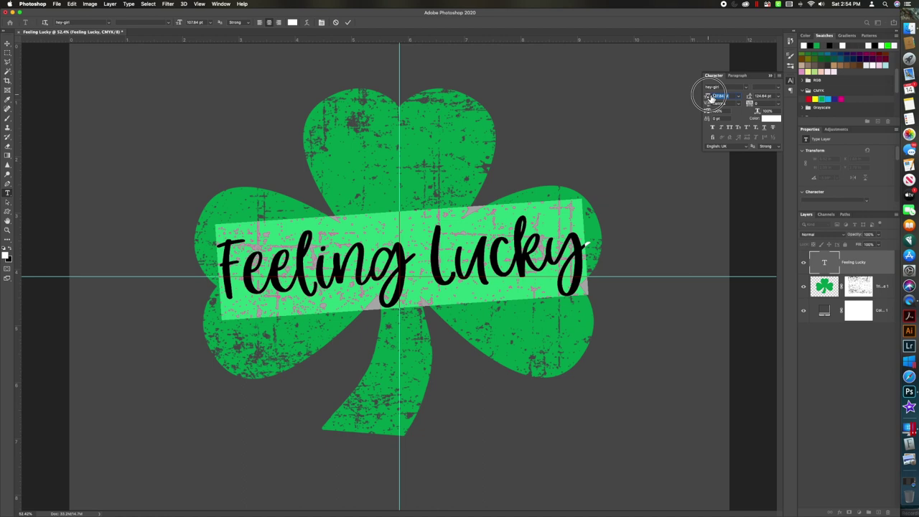
{"action": "key", "text": "super+Return"}
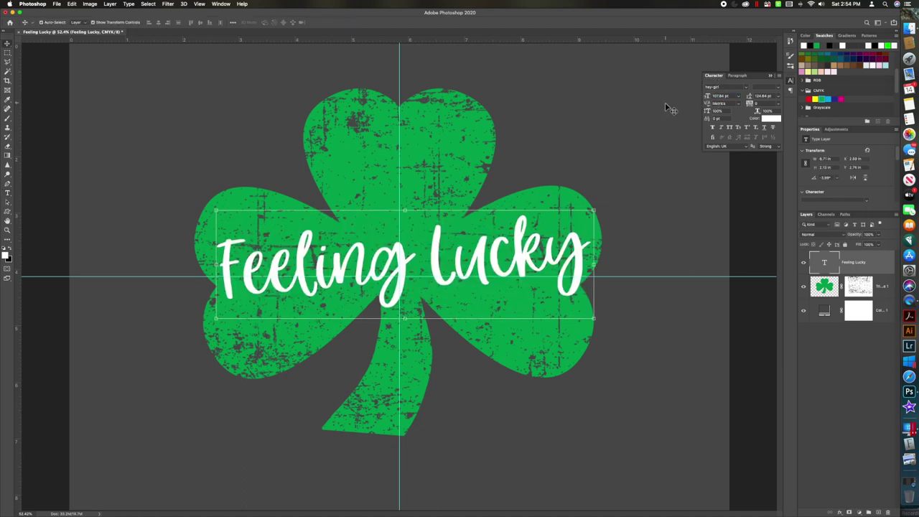
Step: Tilt the Feeling Lucky text about 3° further counterclockwise, scale it to about 98%, nudge it into place and apply the transform
{"action": "left_click_drag", "start_coordinate": [603, 209], "coordinate": [596, 199]}
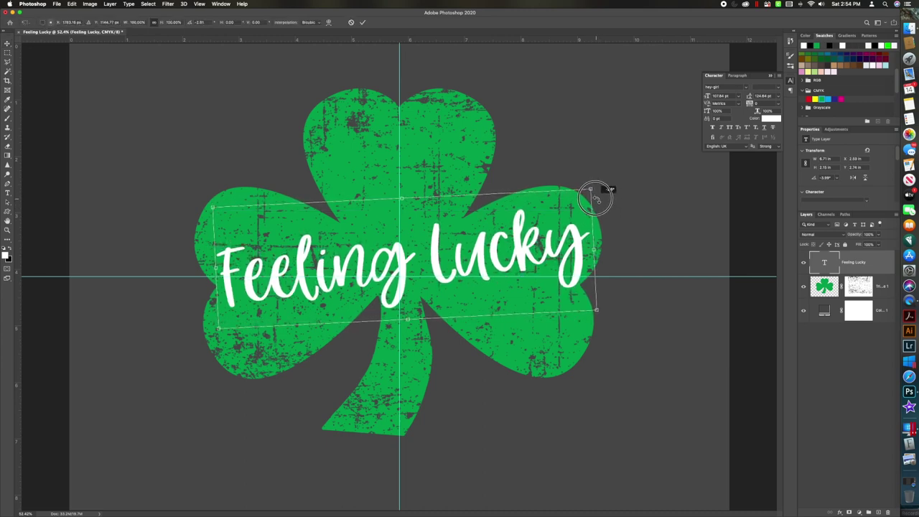
{"action": "left_click_drag", "start_coordinate": [524, 251], "coordinate": [528, 254]}
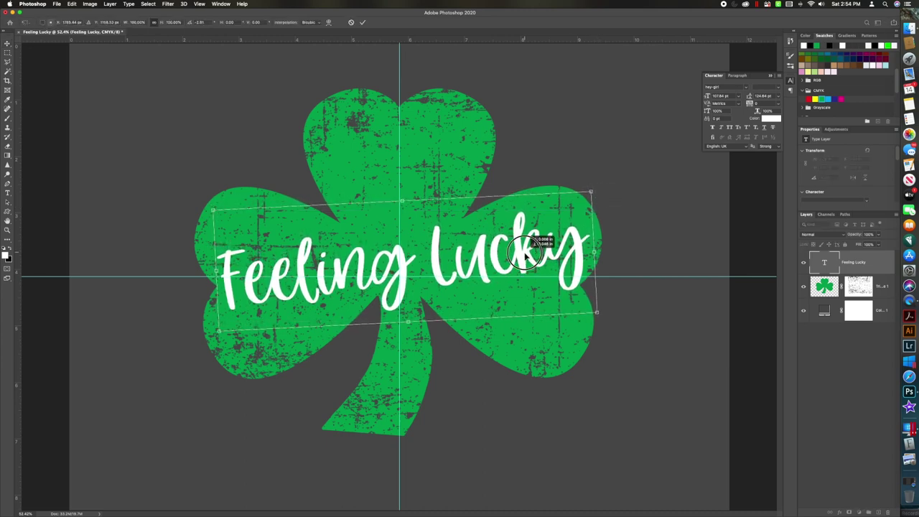
{"action": "left_click_drag", "start_coordinate": [596, 253], "coordinate": [591, 254]}
{"action": "left_click_drag", "start_coordinate": [520, 268], "coordinate": [523, 266]}
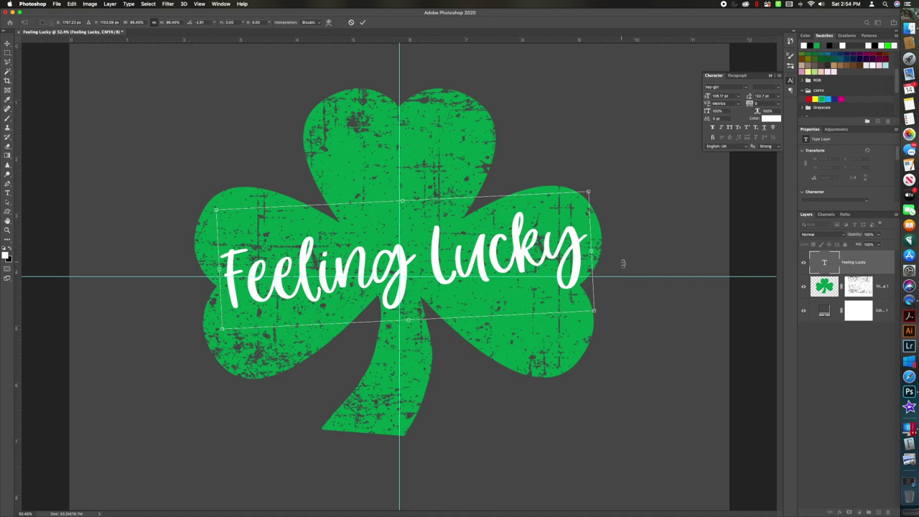
{"action": "key", "text": "Return"}
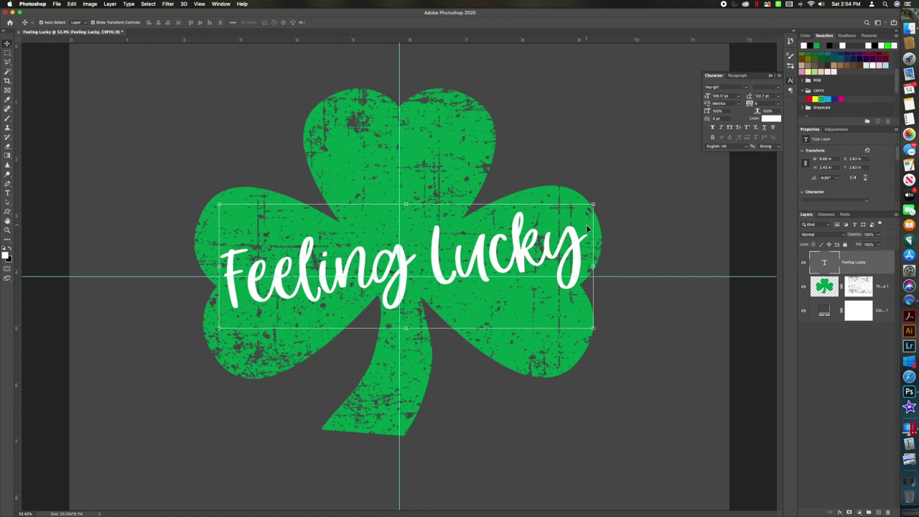
{"action": "left_click", "coordinate": [110, 4]}
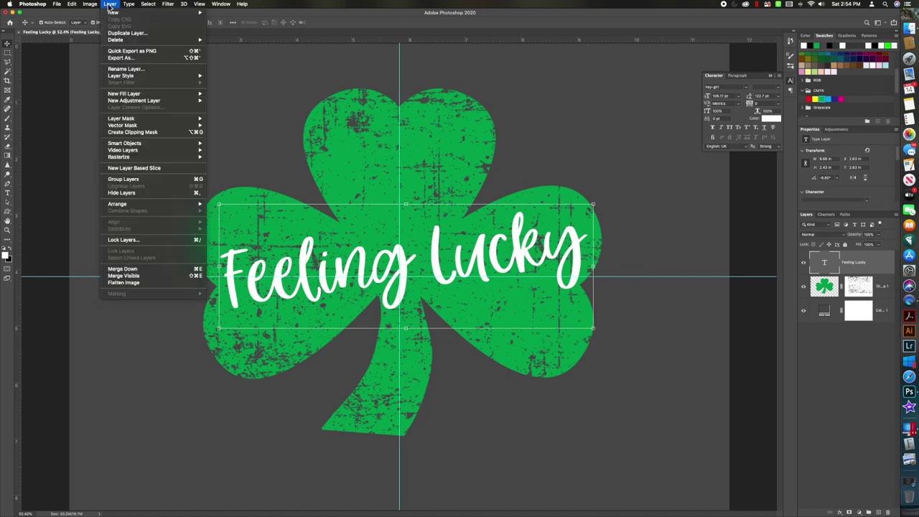
{"action": "mouse_move", "coordinate": [133, 76]}
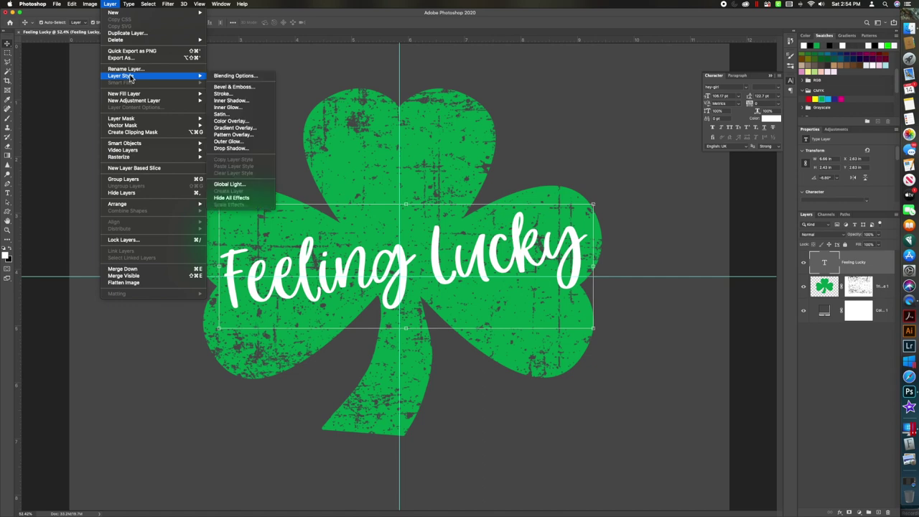
{"action": "left_click", "coordinate": [228, 94]}
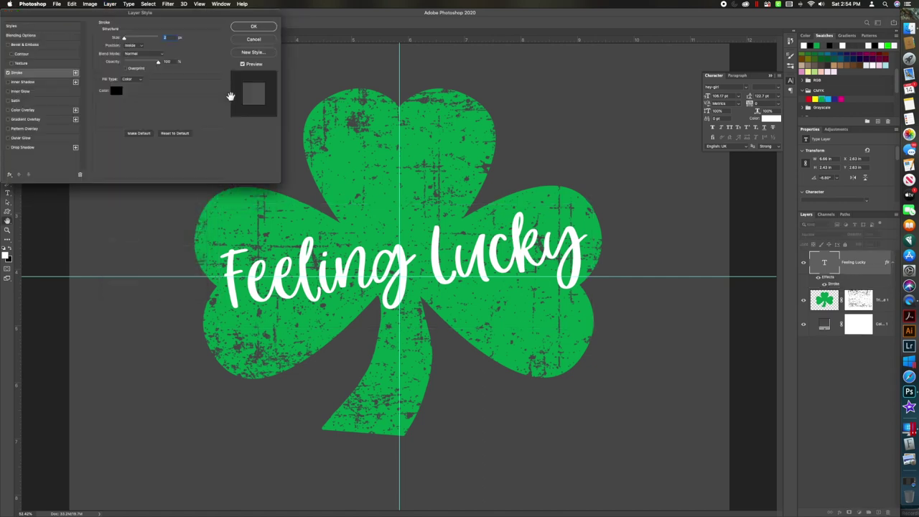
{"action": "left_click", "coordinate": [115, 90]}
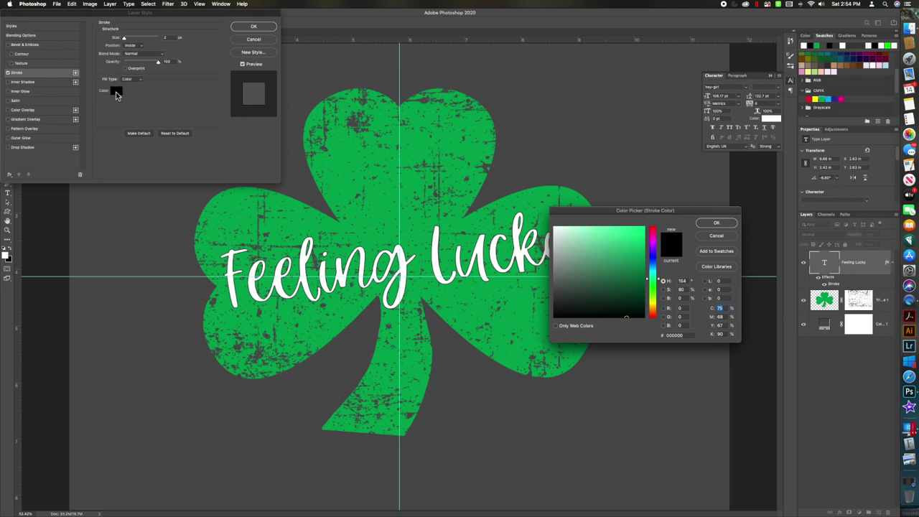
{"action": "left_click", "coordinate": [655, 244]}
{"action": "left_click", "coordinate": [639, 236]}
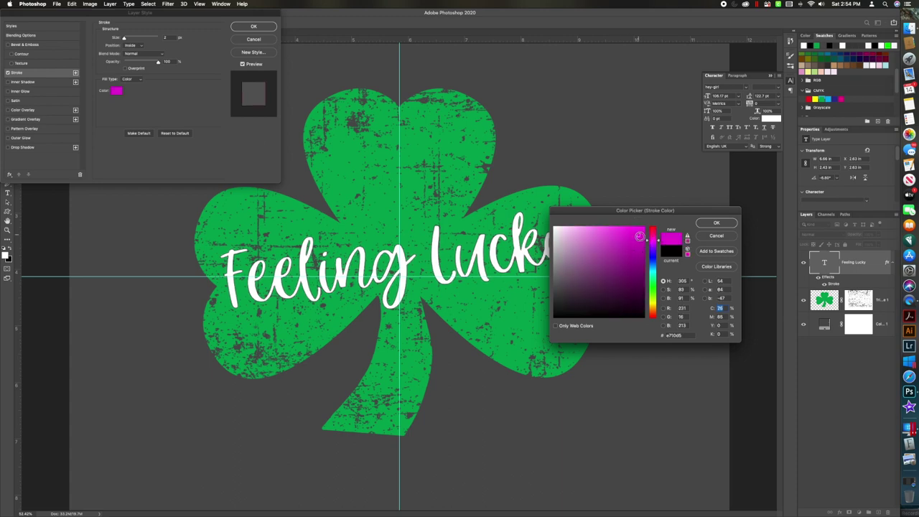
{"action": "left_click", "coordinate": [716, 223]}
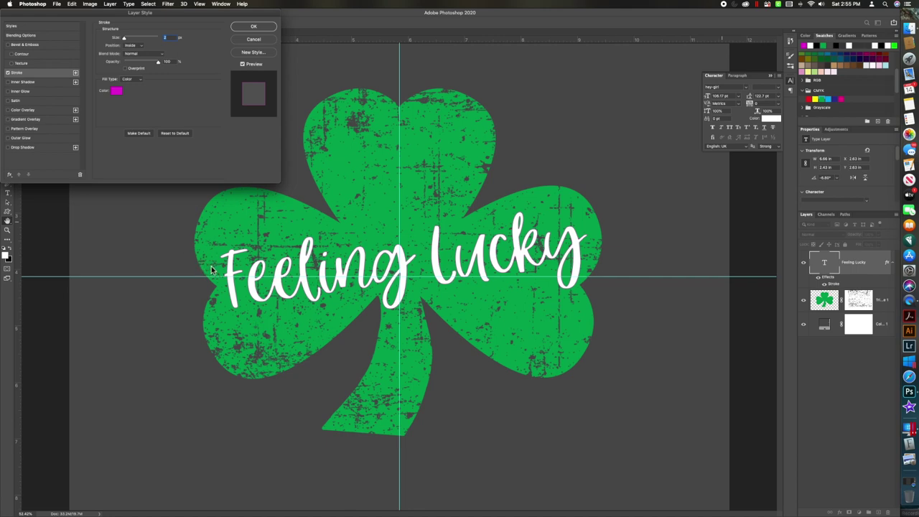
{"action": "left_click", "coordinate": [253, 39]}
Step: Add a 3 px magenta Stroke layer style positioned inside the Feeling Lucky lettering
{"action": "left_click", "coordinate": [8, 234]}
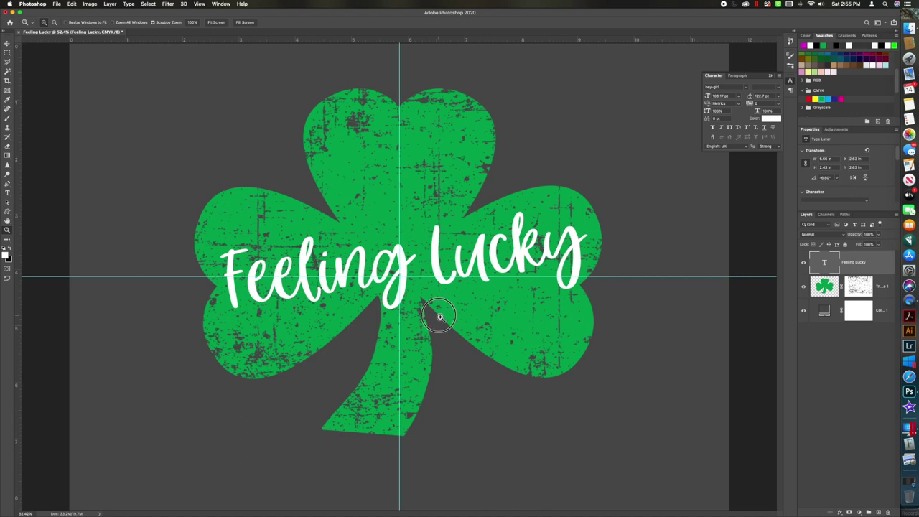
{"action": "left_click", "coordinate": [437, 314]}
{"action": "left_click", "coordinate": [437, 314]}
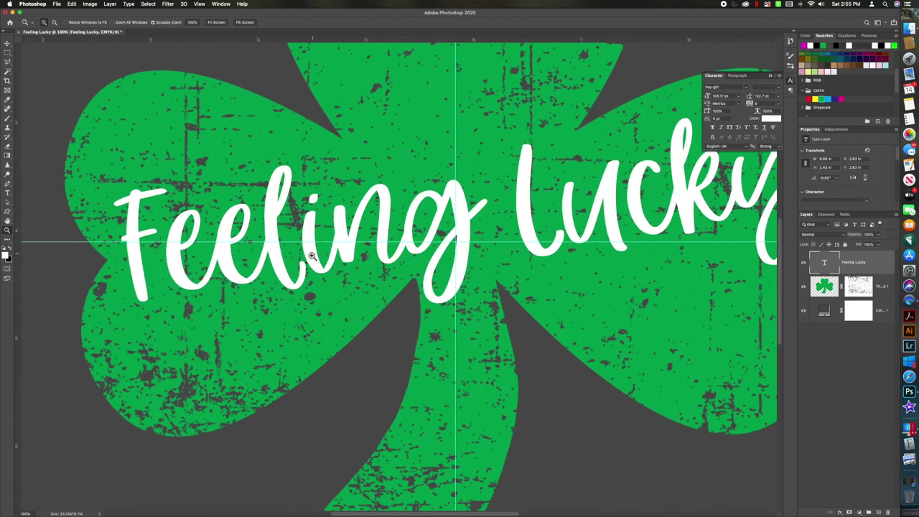
{"action": "left_click", "coordinate": [112, 4]}
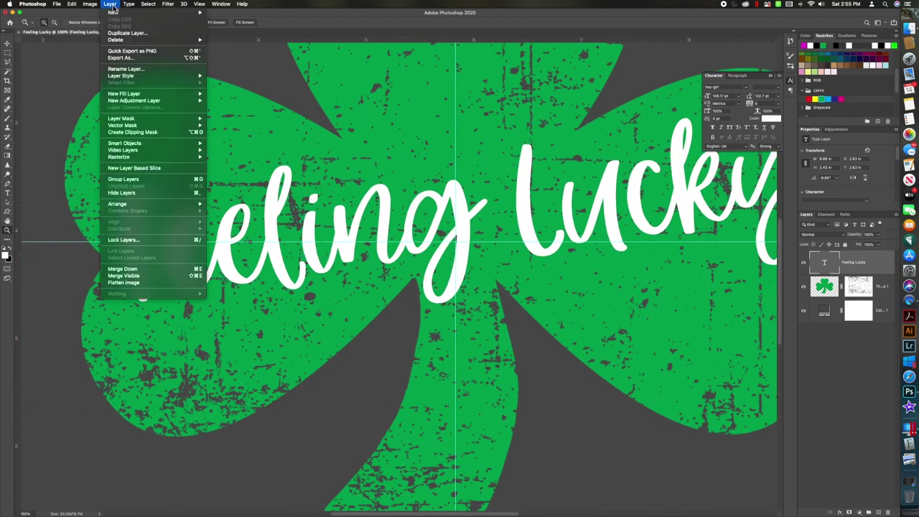
{"action": "mouse_move", "coordinate": [125, 76]}
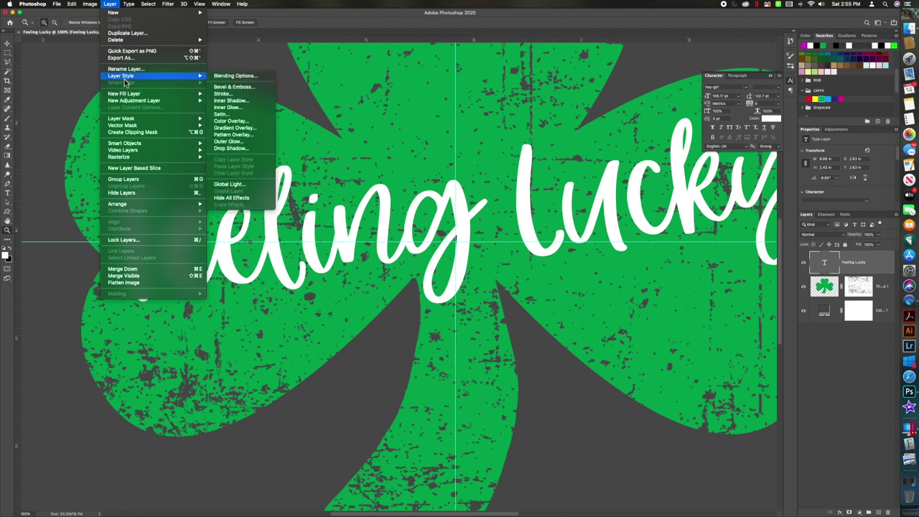
{"action": "left_click", "coordinate": [229, 95]}
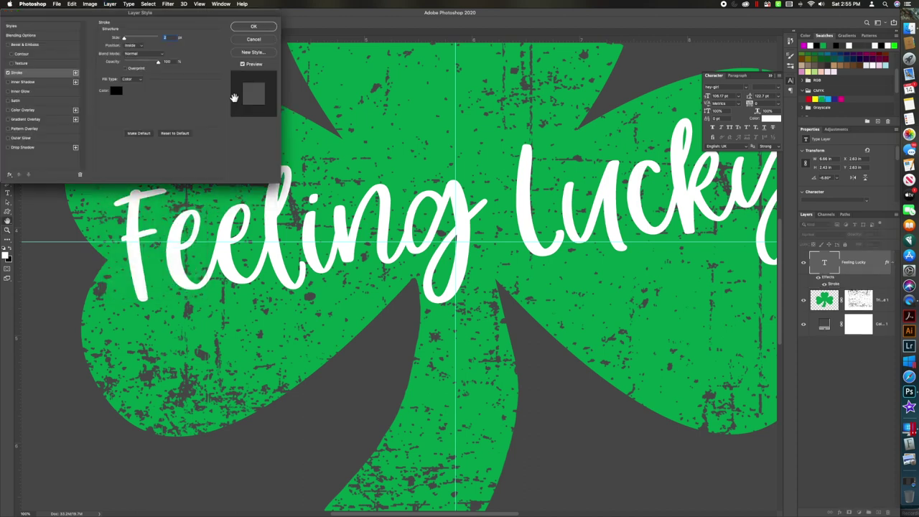
{"action": "left_click", "coordinate": [116, 91]}
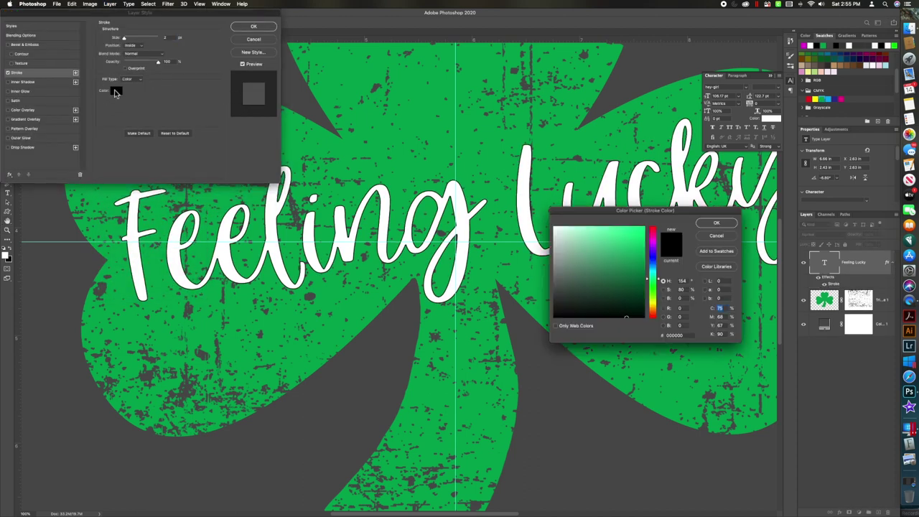
{"action": "left_click", "coordinate": [654, 243]}
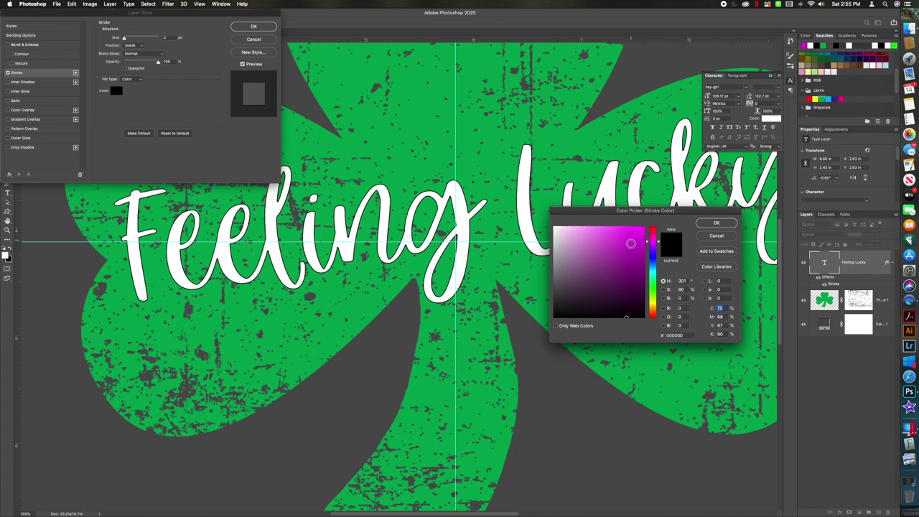
{"action": "left_click", "coordinate": [627, 243]}
{"action": "left_click", "coordinate": [716, 223]}
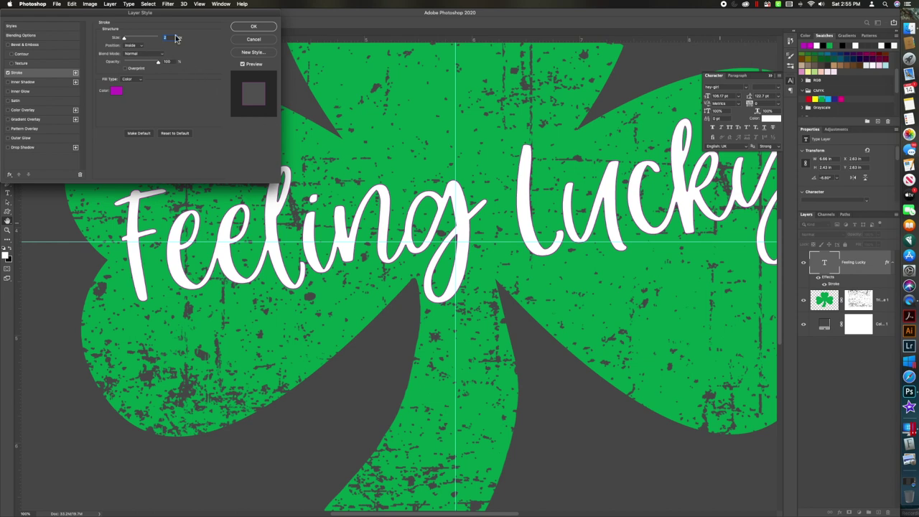
{"action": "type", "text": "1"}
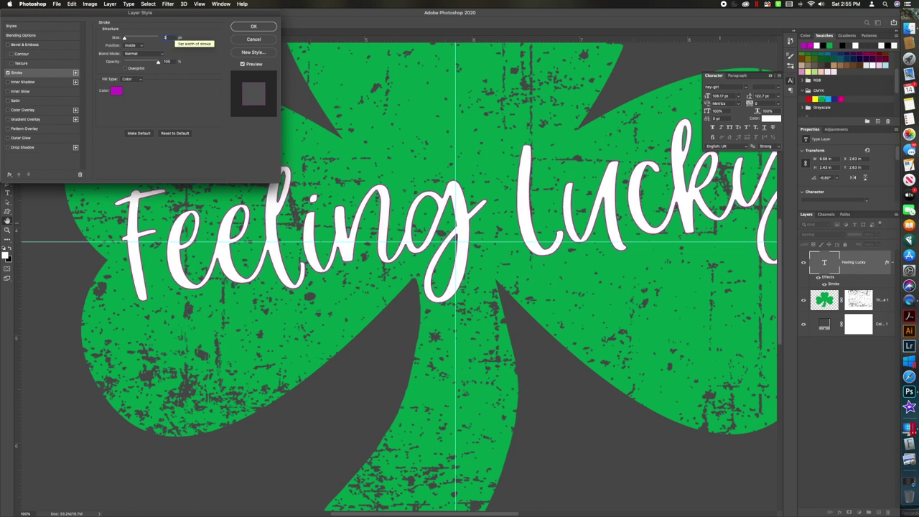
{"action": "left_click", "coordinate": [253, 28]}
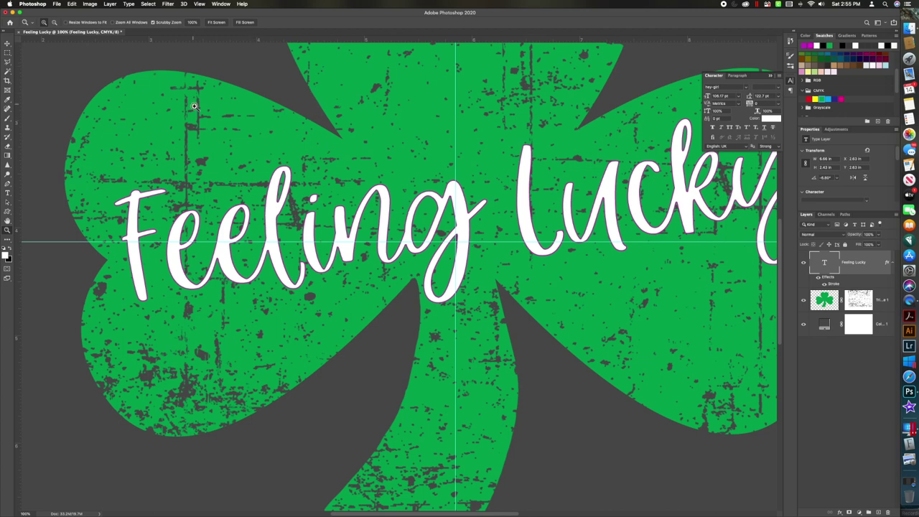
Step: Save the artwork as a separate Photoshop file named Feeling Lucky 2.psd
{"action": "left_click", "coordinate": [200, 4]}
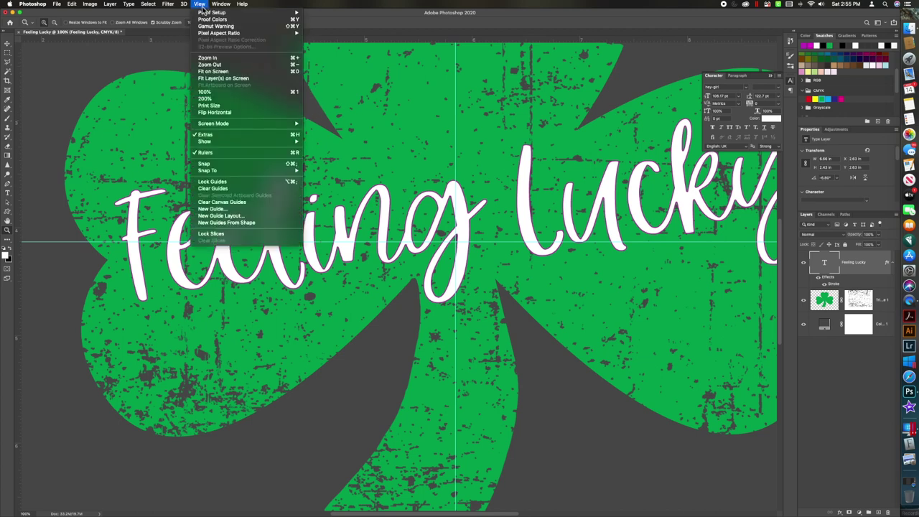
{"action": "left_click", "coordinate": [223, 71]}
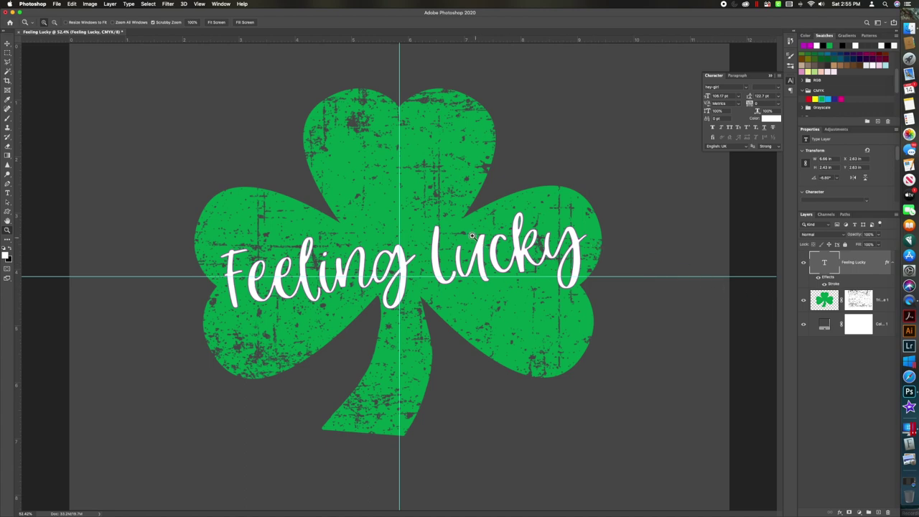
{"action": "left_click", "coordinate": [57, 4]}
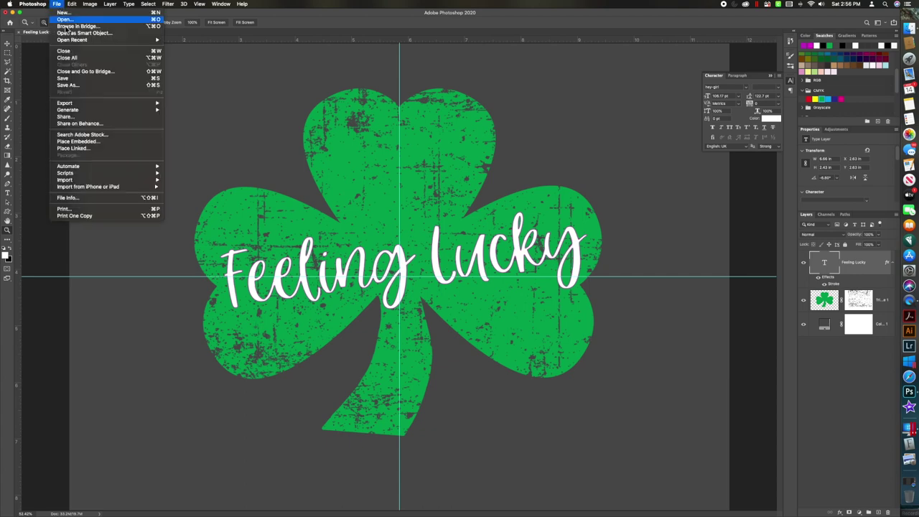
{"action": "left_click", "coordinate": [82, 86]}
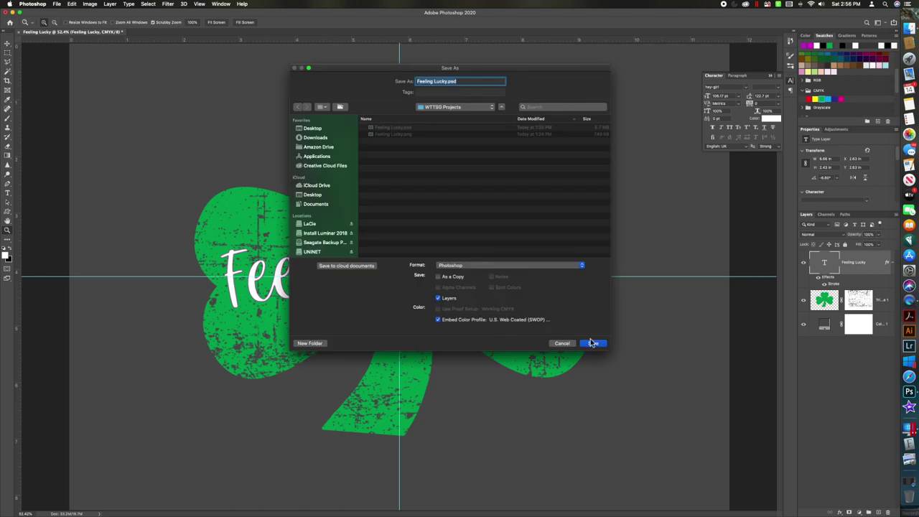
{"action": "left_click", "coordinate": [446, 82]}
{"action": "left_click", "coordinate": [593, 343]}
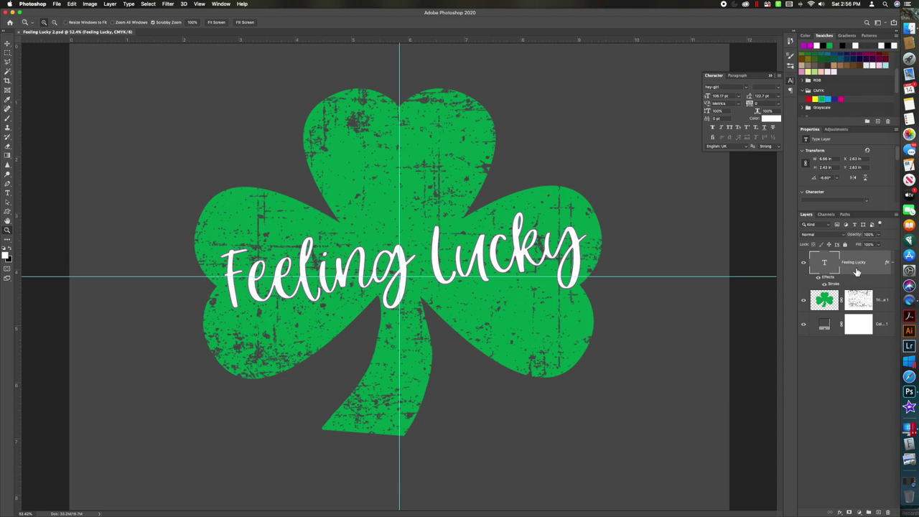
Step: Hide the dark color fill background layer and merge the Feeling Lucky text layer with the shamrock layer
{"action": "left_click", "coordinate": [804, 326]}
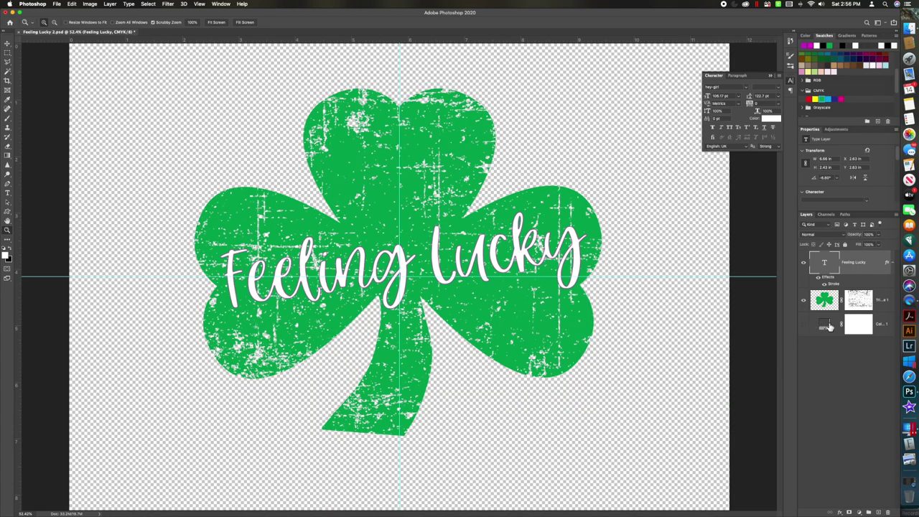
{"action": "left_click", "coordinate": [886, 309], "text": "shift"}
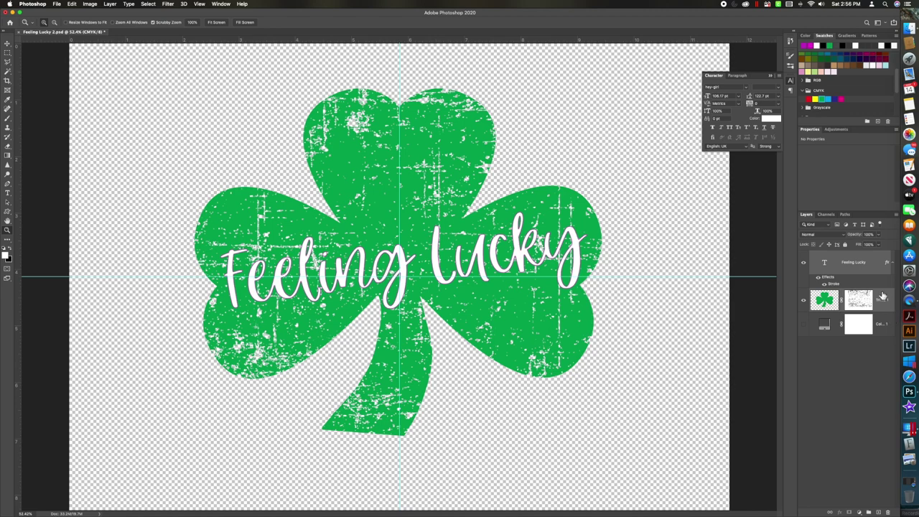
{"action": "right_click", "coordinate": [867, 284]}
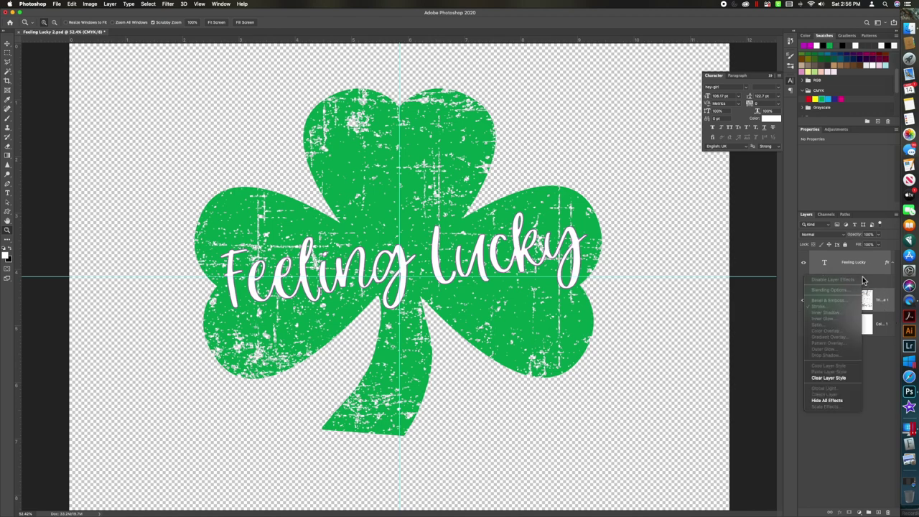
{"action": "left_click", "coordinate": [849, 271]}
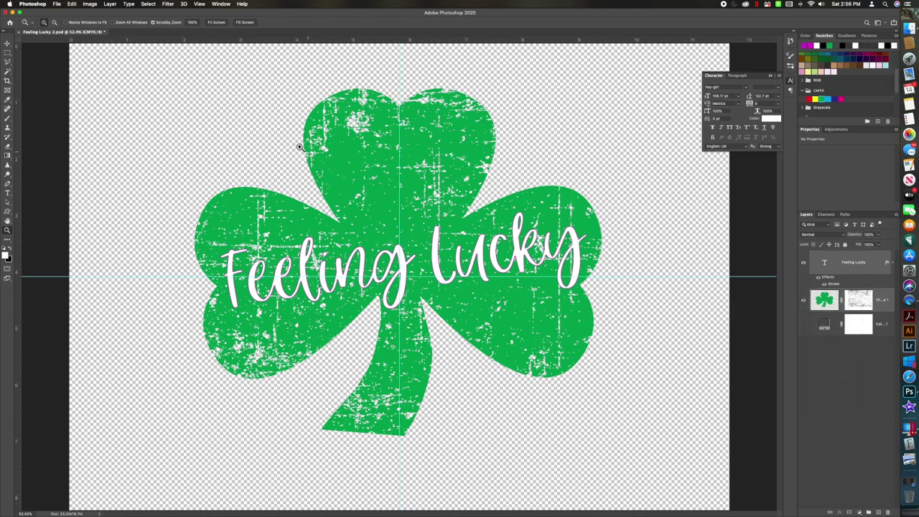
{"action": "left_click", "coordinate": [110, 4]}
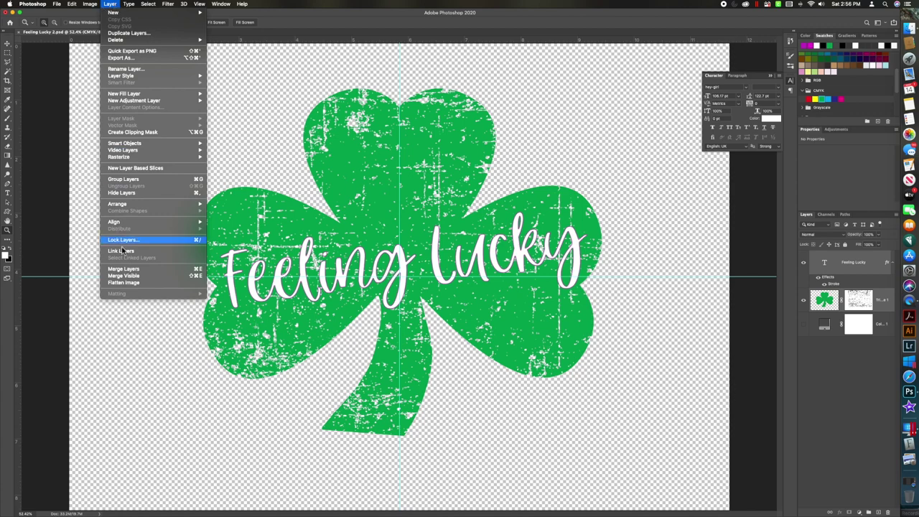
{"action": "left_click", "coordinate": [192, 285]}
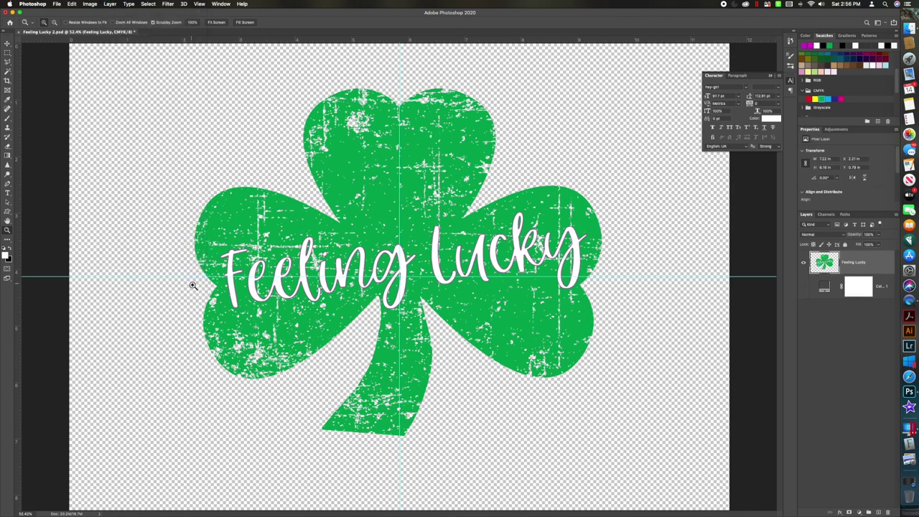
Step: Select all the magenta outline around the Feeling Lucky lettering with the non-contiguous Magic Wand, delete it and deselect
{"action": "left_click_drag", "start_coordinate": [265, 294], "coordinate": [265, 294]}
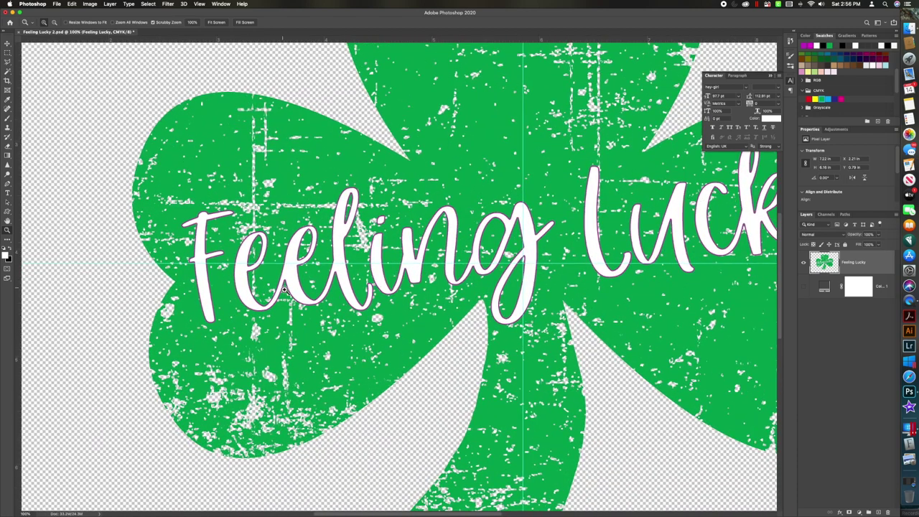
{"action": "scroll", "coordinate": [281, 289], "scroll_direction": "right", "scroll_amount": 5}
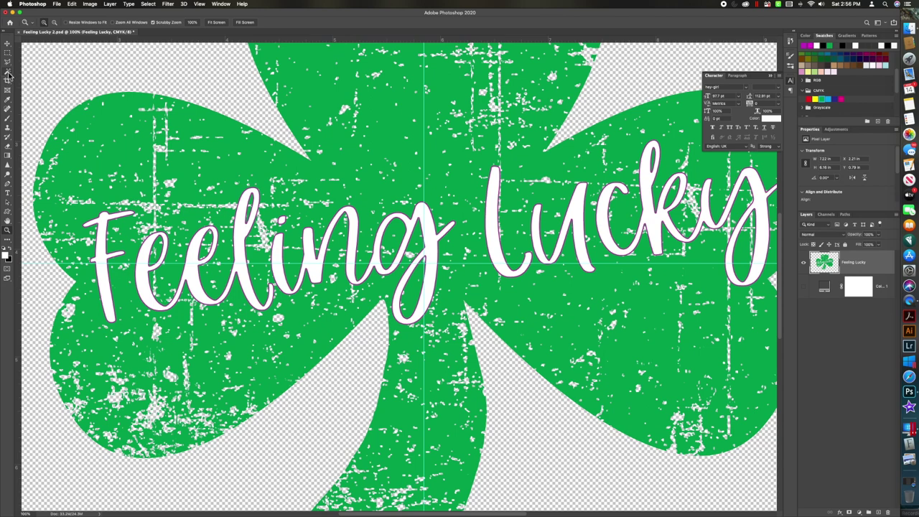
{"action": "left_click", "coordinate": [206, 249]}
{"action": "left_click", "coordinate": [207, 248]}
{"action": "scroll", "coordinate": [206, 248], "scroll_direction": "down", "scroll_amount": 2}
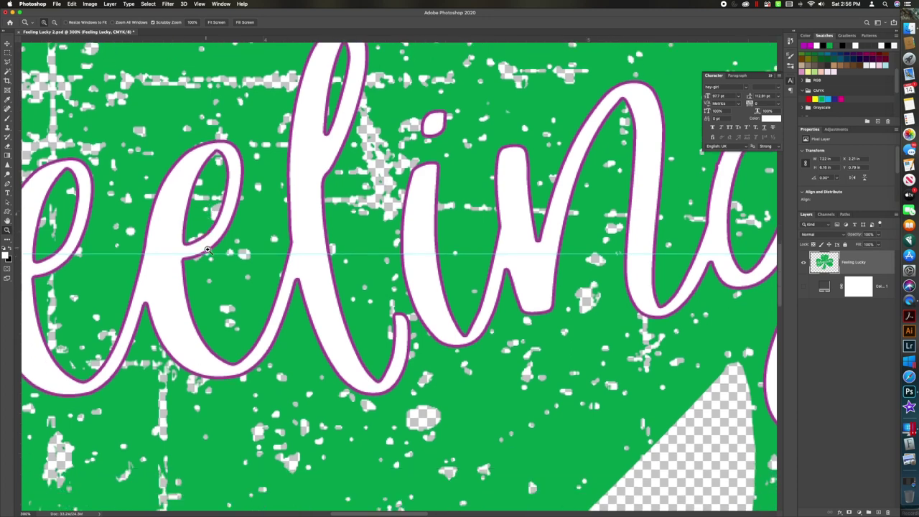
{"action": "left_click", "coordinate": [7, 74]}
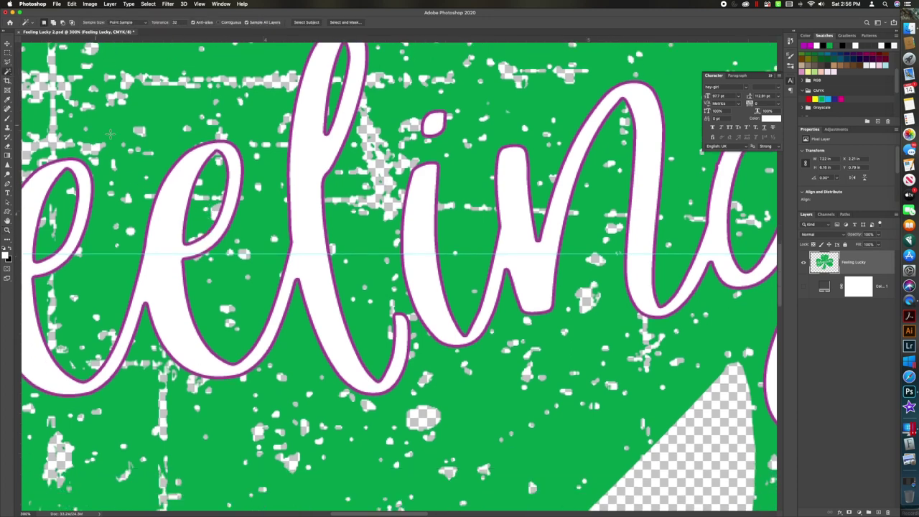
{"action": "left_click", "coordinate": [177, 166]}
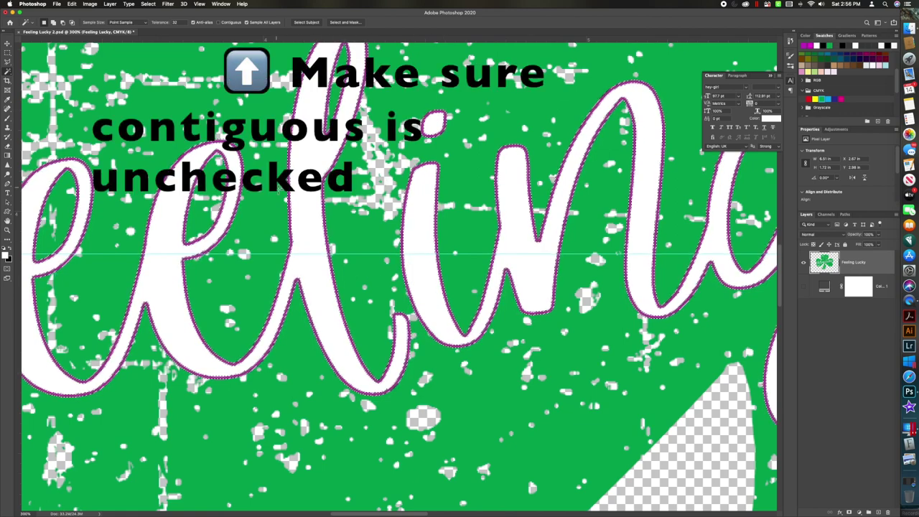
{"action": "key", "text": "Delete"}
{"action": "key", "text": "super+d"}
{"action": "scroll", "coordinate": [278, 189], "scroll_direction": "right", "scroll_amount": 10}
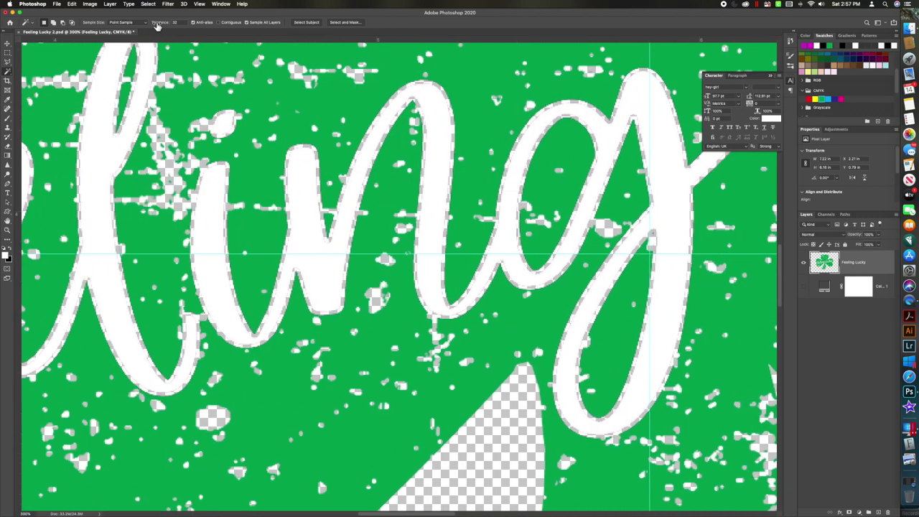
Step: Show the dark color fill background layer and examine the cut-out outline around the Feeling Lucky lettering up close and at full canvas
{"action": "left_click", "coordinate": [199, 4]}
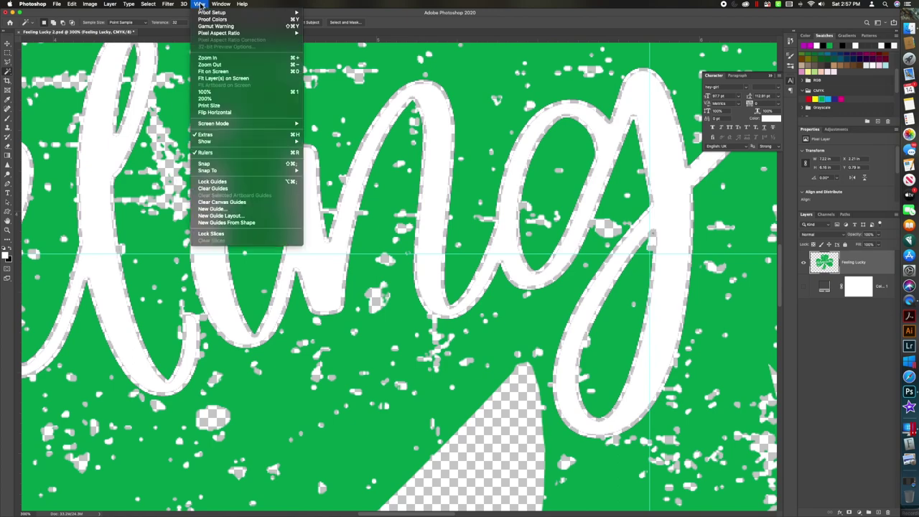
{"action": "left_click", "coordinate": [213, 72]}
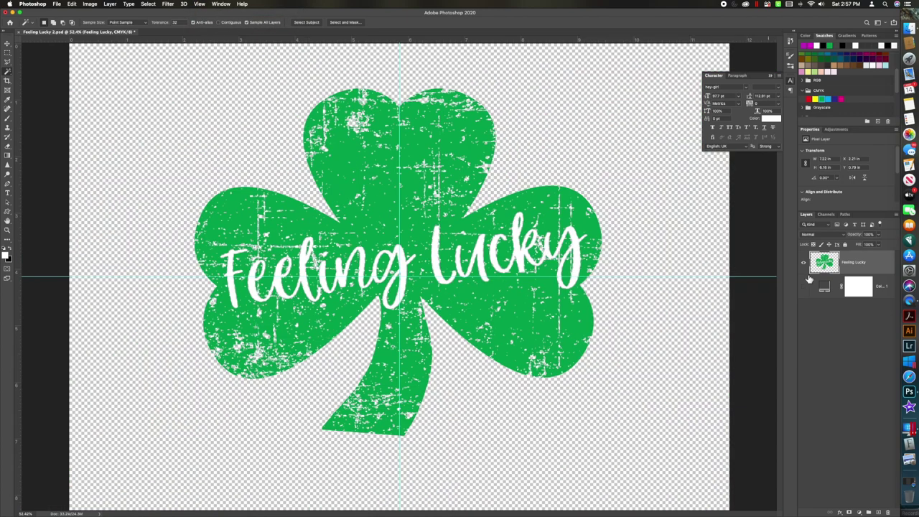
{"action": "left_click", "coordinate": [804, 287]}
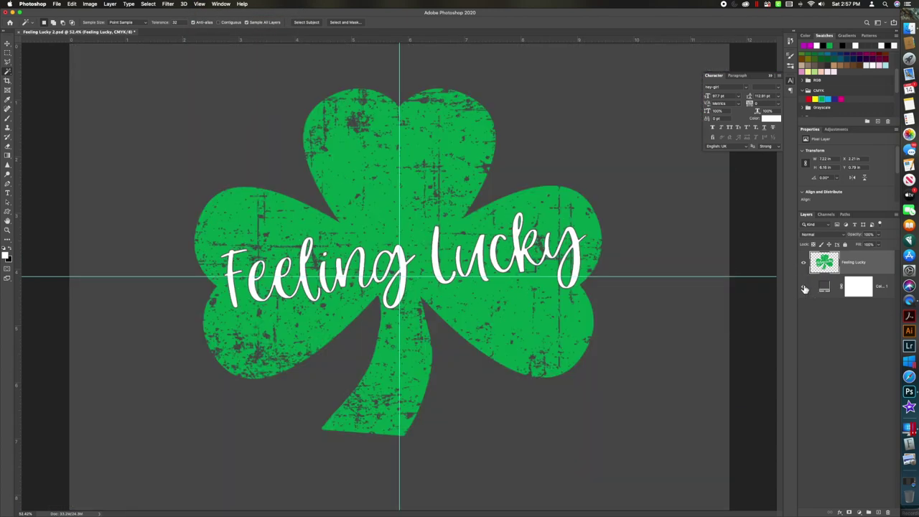
{"action": "left_click", "coordinate": [7, 230]}
{"action": "left_click", "coordinate": [341, 246]}
{"action": "left_click", "coordinate": [341, 245]}
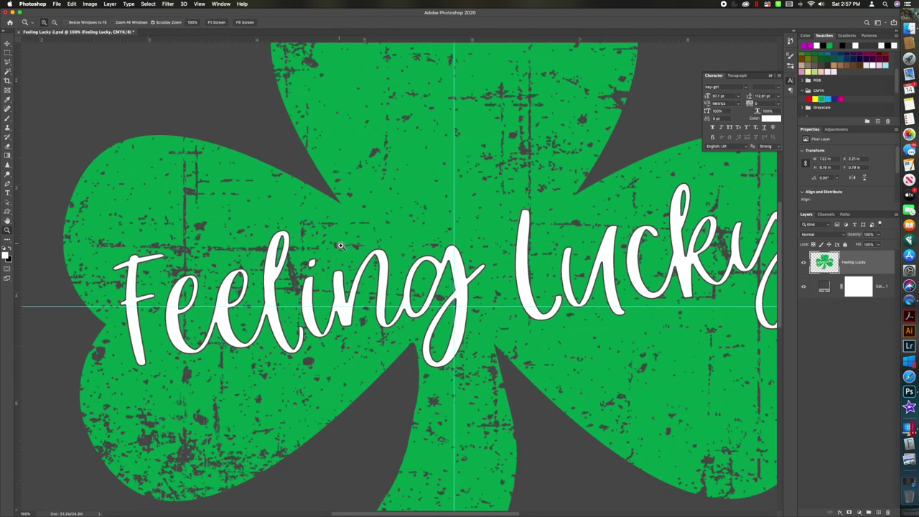
{"action": "scroll", "coordinate": [418, 271], "scroll_direction": "right", "scroll_amount": 2}
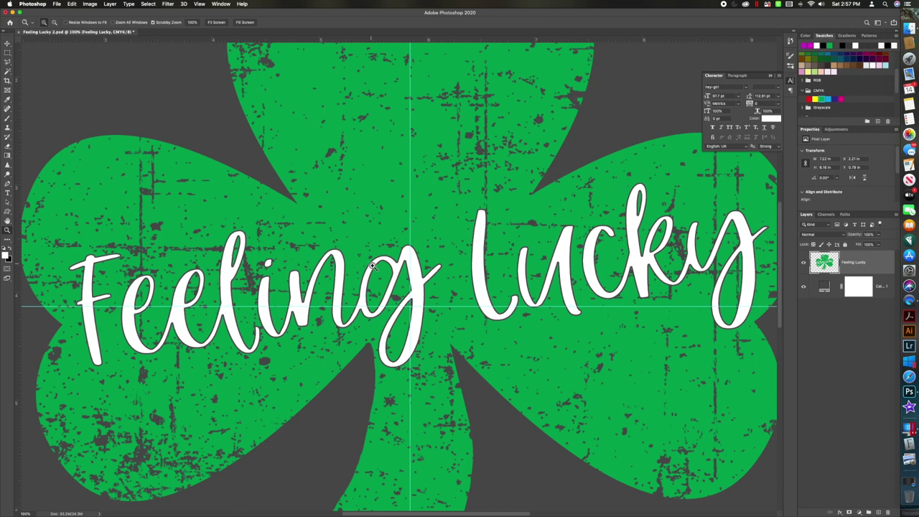
{"action": "scroll", "coordinate": [419, 273], "scroll_direction": "down", "scroll_amount": 1}
{"action": "scroll", "coordinate": [390, 268], "scroll_direction": "down", "scroll_amount": 3}
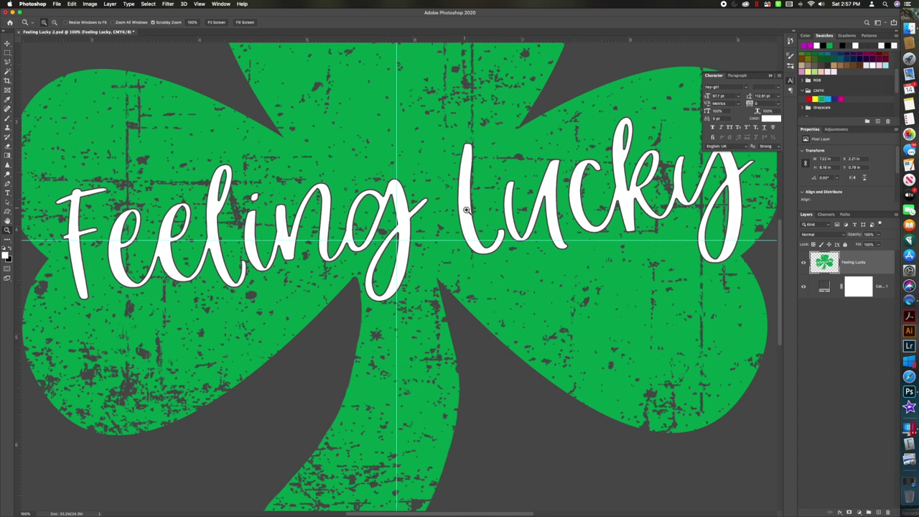
{"action": "left_click", "coordinate": [201, 5]}
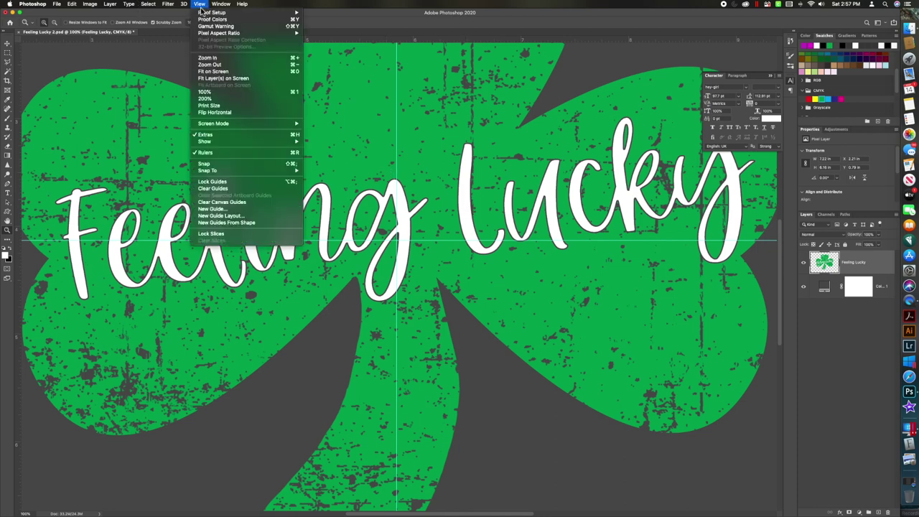
{"action": "left_click", "coordinate": [226, 71]}
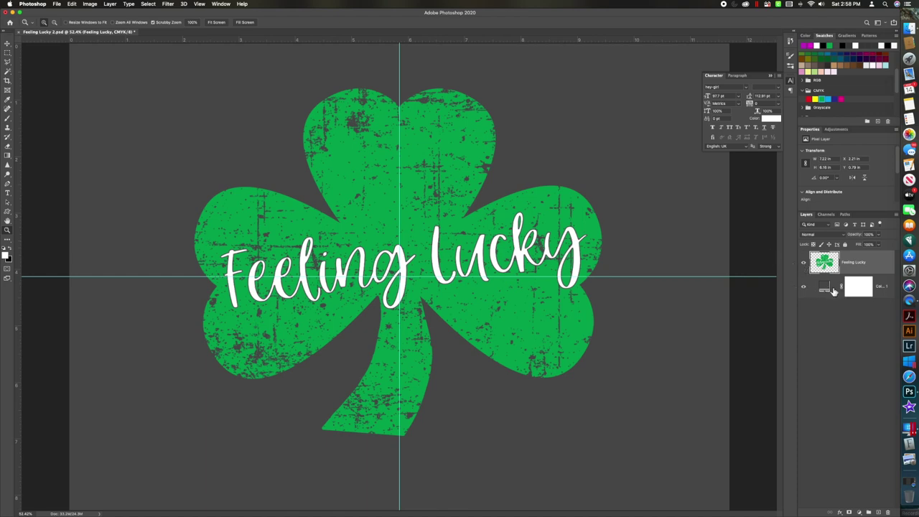
Step: Hide the dark color fill background layer and quick-export the transparent artwork as Feeling Lucky 2.png
{"action": "left_click", "coordinate": [804, 288]}
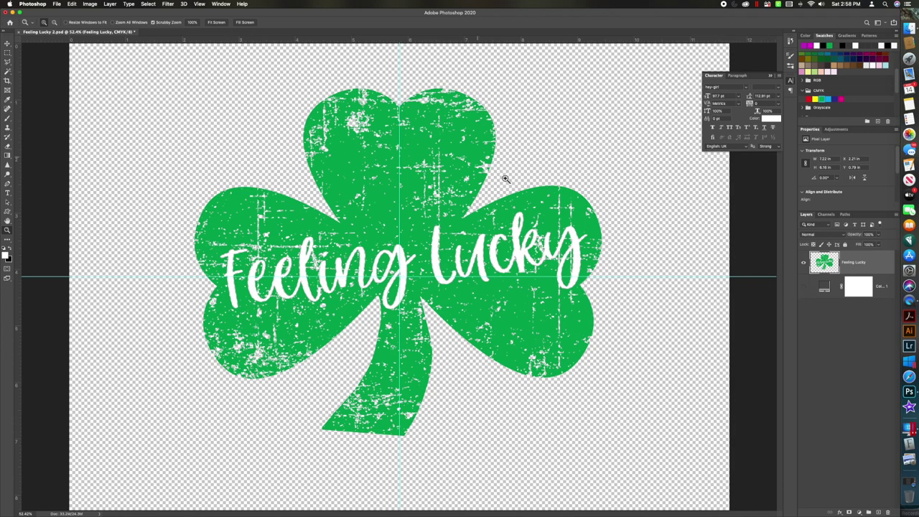
{"action": "left_click", "coordinate": [57, 5]}
{"action": "mouse_move", "coordinate": [72, 105]}
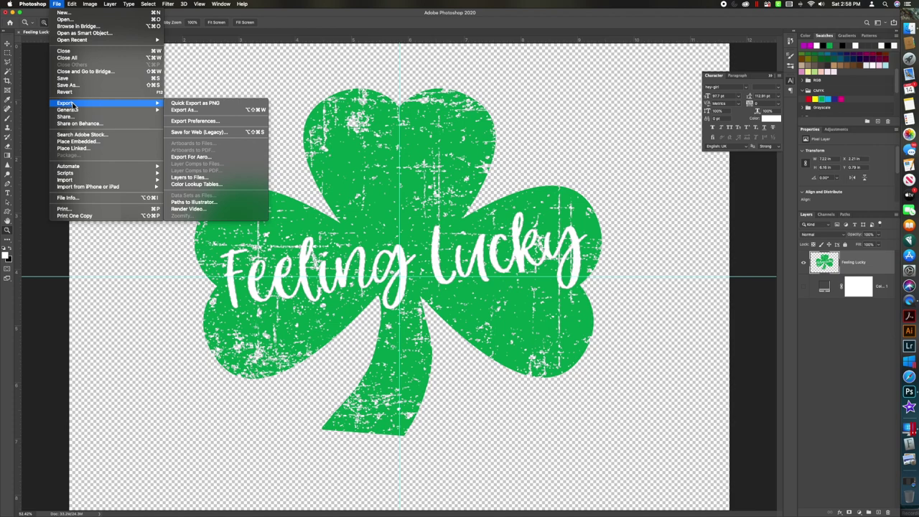
{"action": "left_click", "coordinate": [209, 104]}
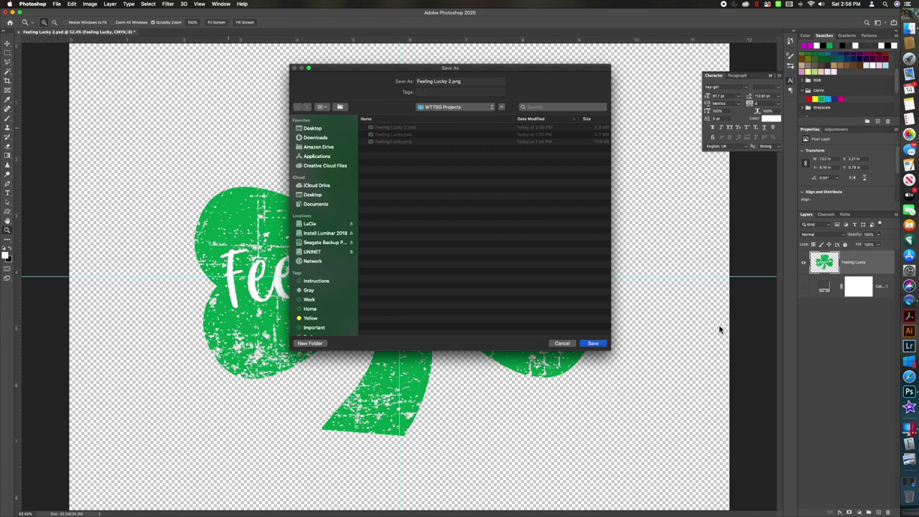
{"action": "left_click", "coordinate": [592, 343]}
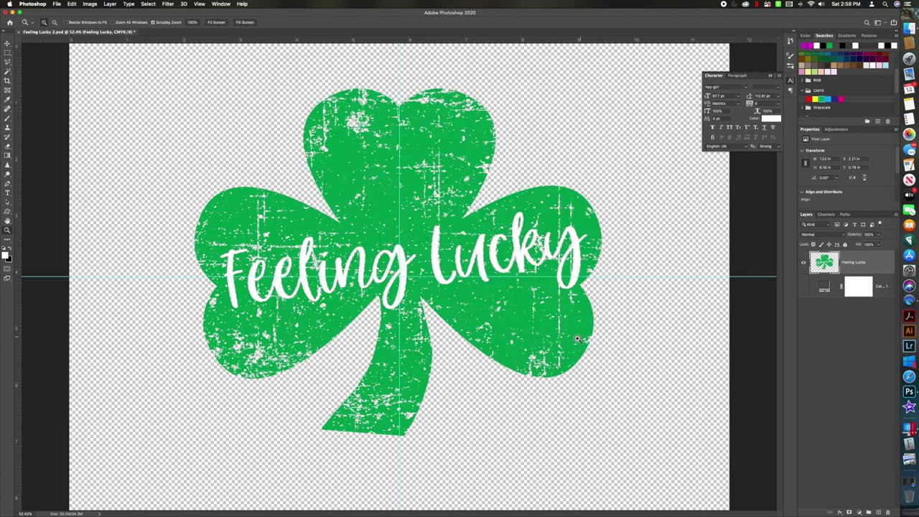